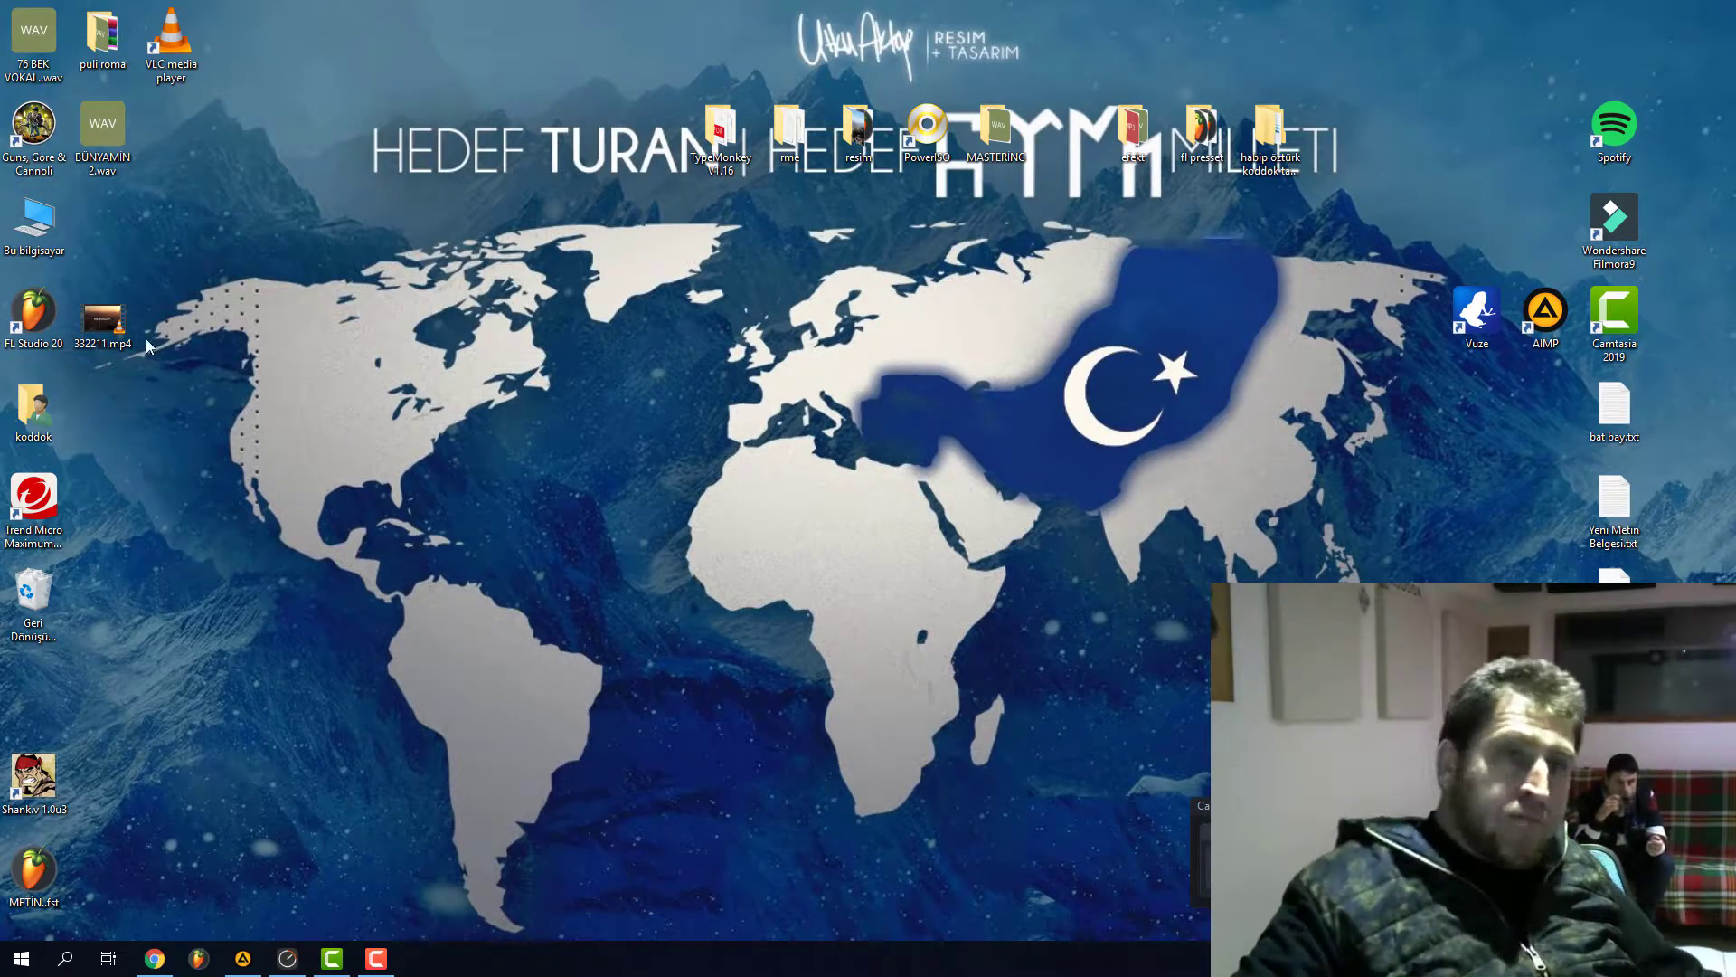
- Switch to FL Studio, bring up the mixer and look over the effect plugins available for a Master slot
left_click(198, 958)
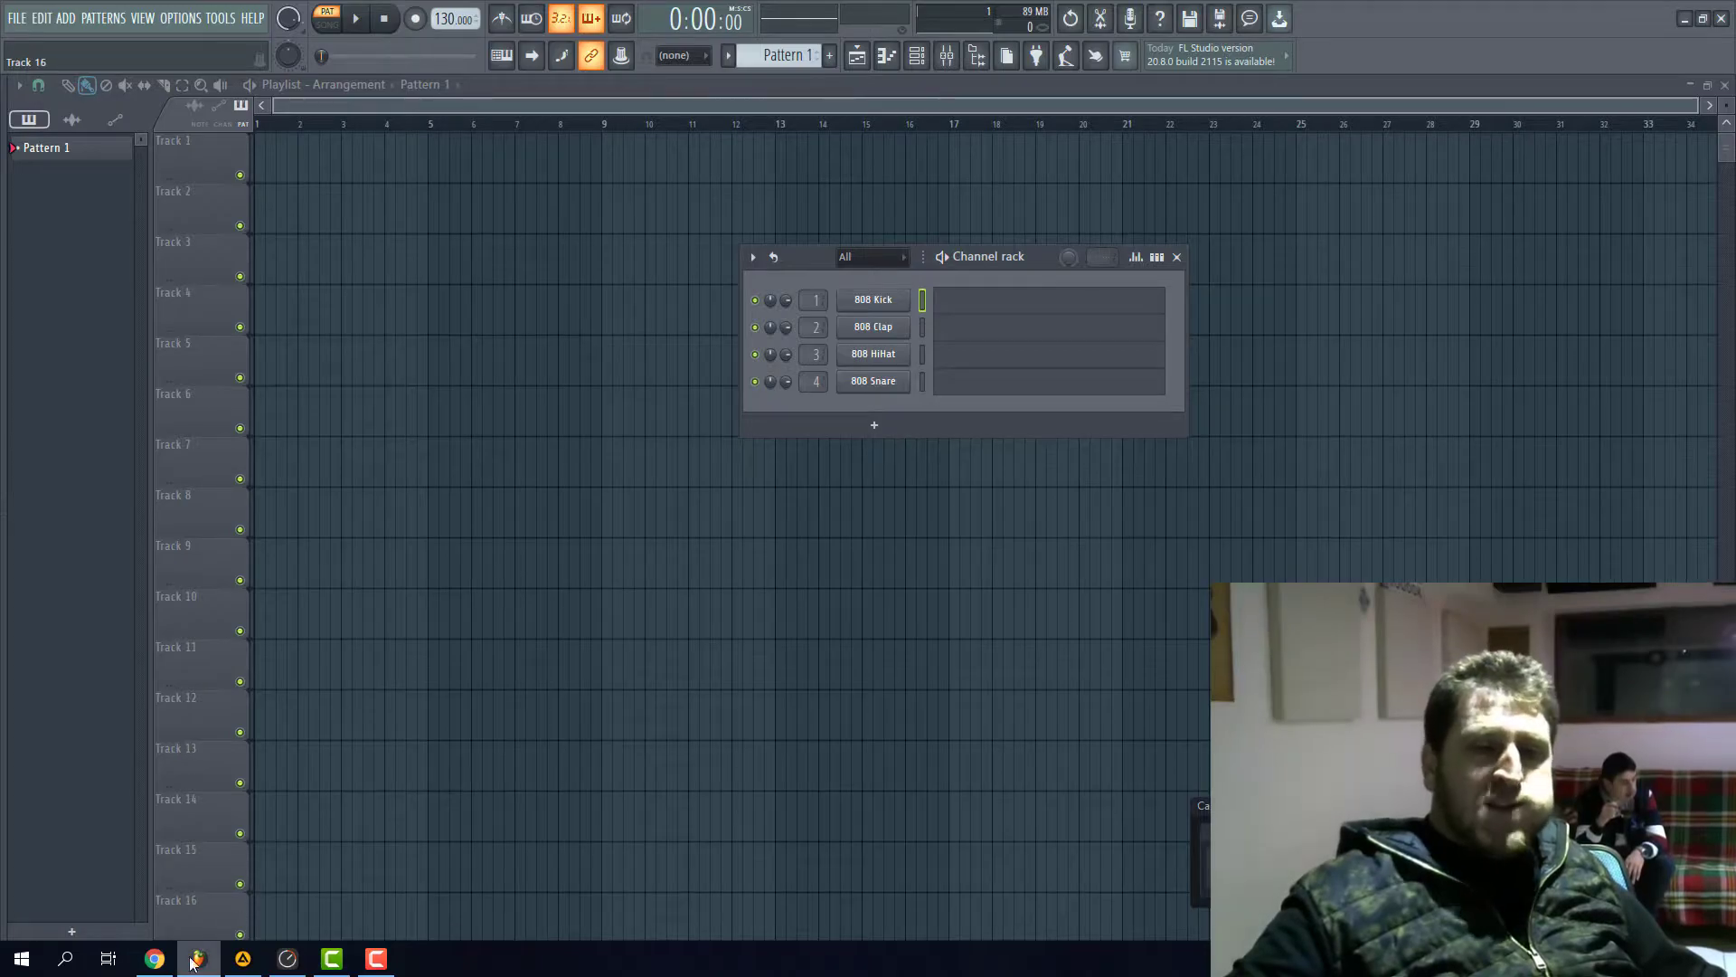
left_click(947, 55)
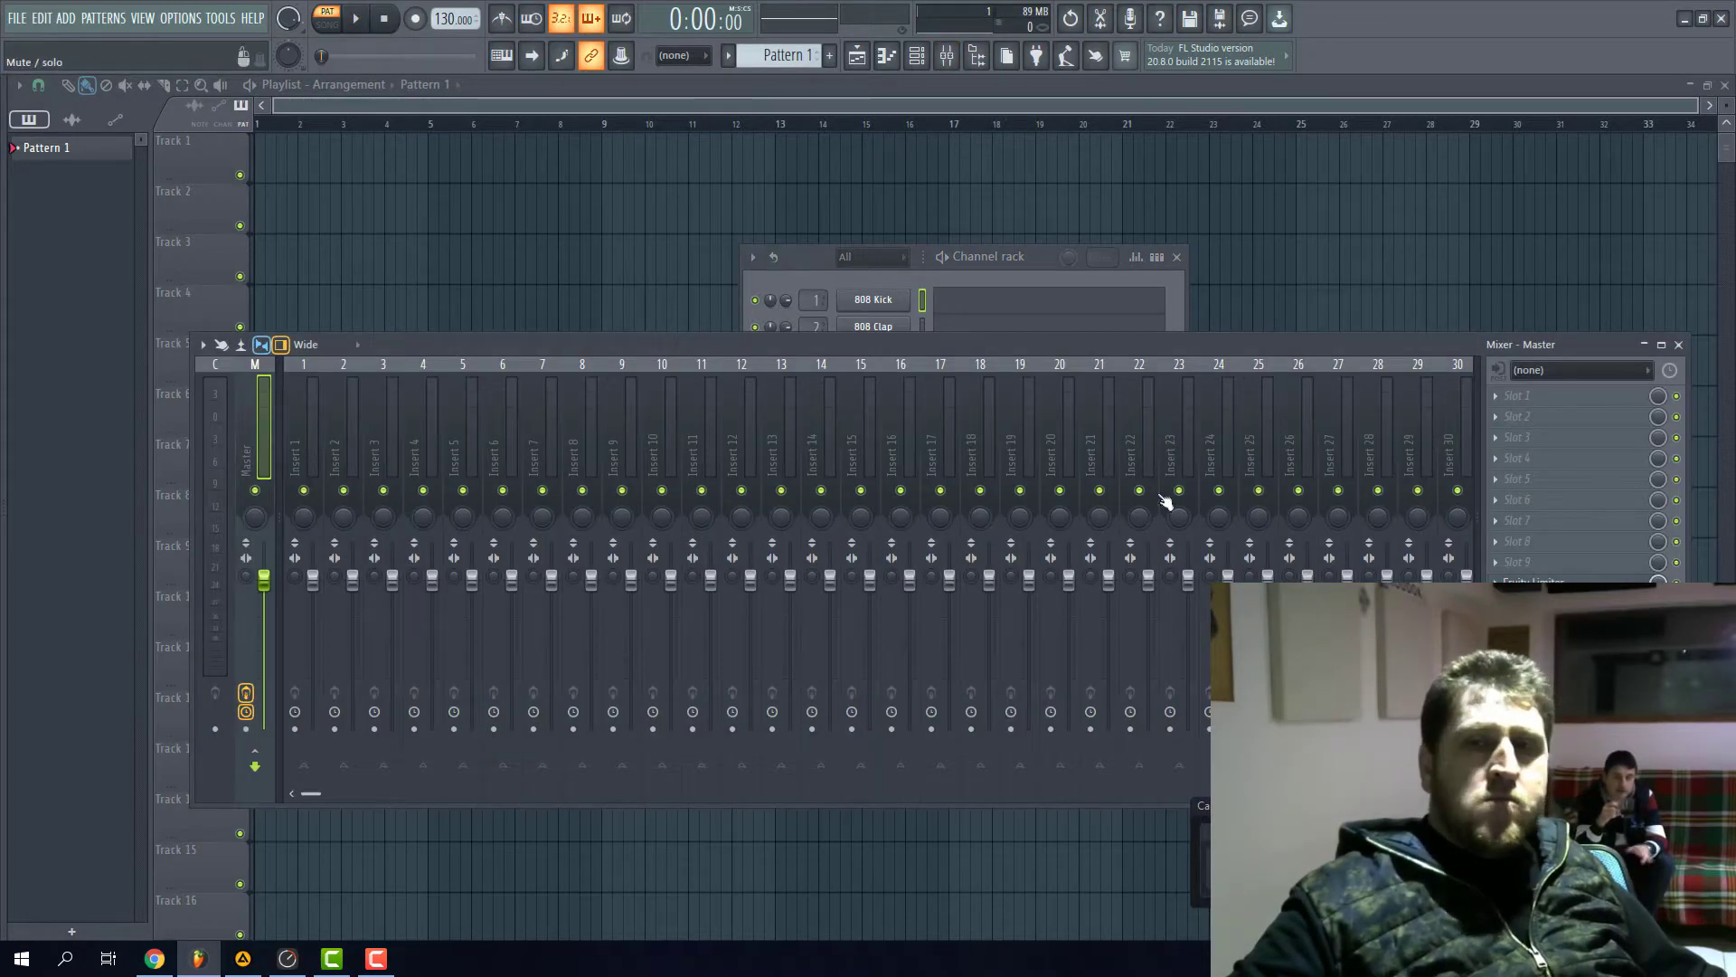
left_click(1508, 479)
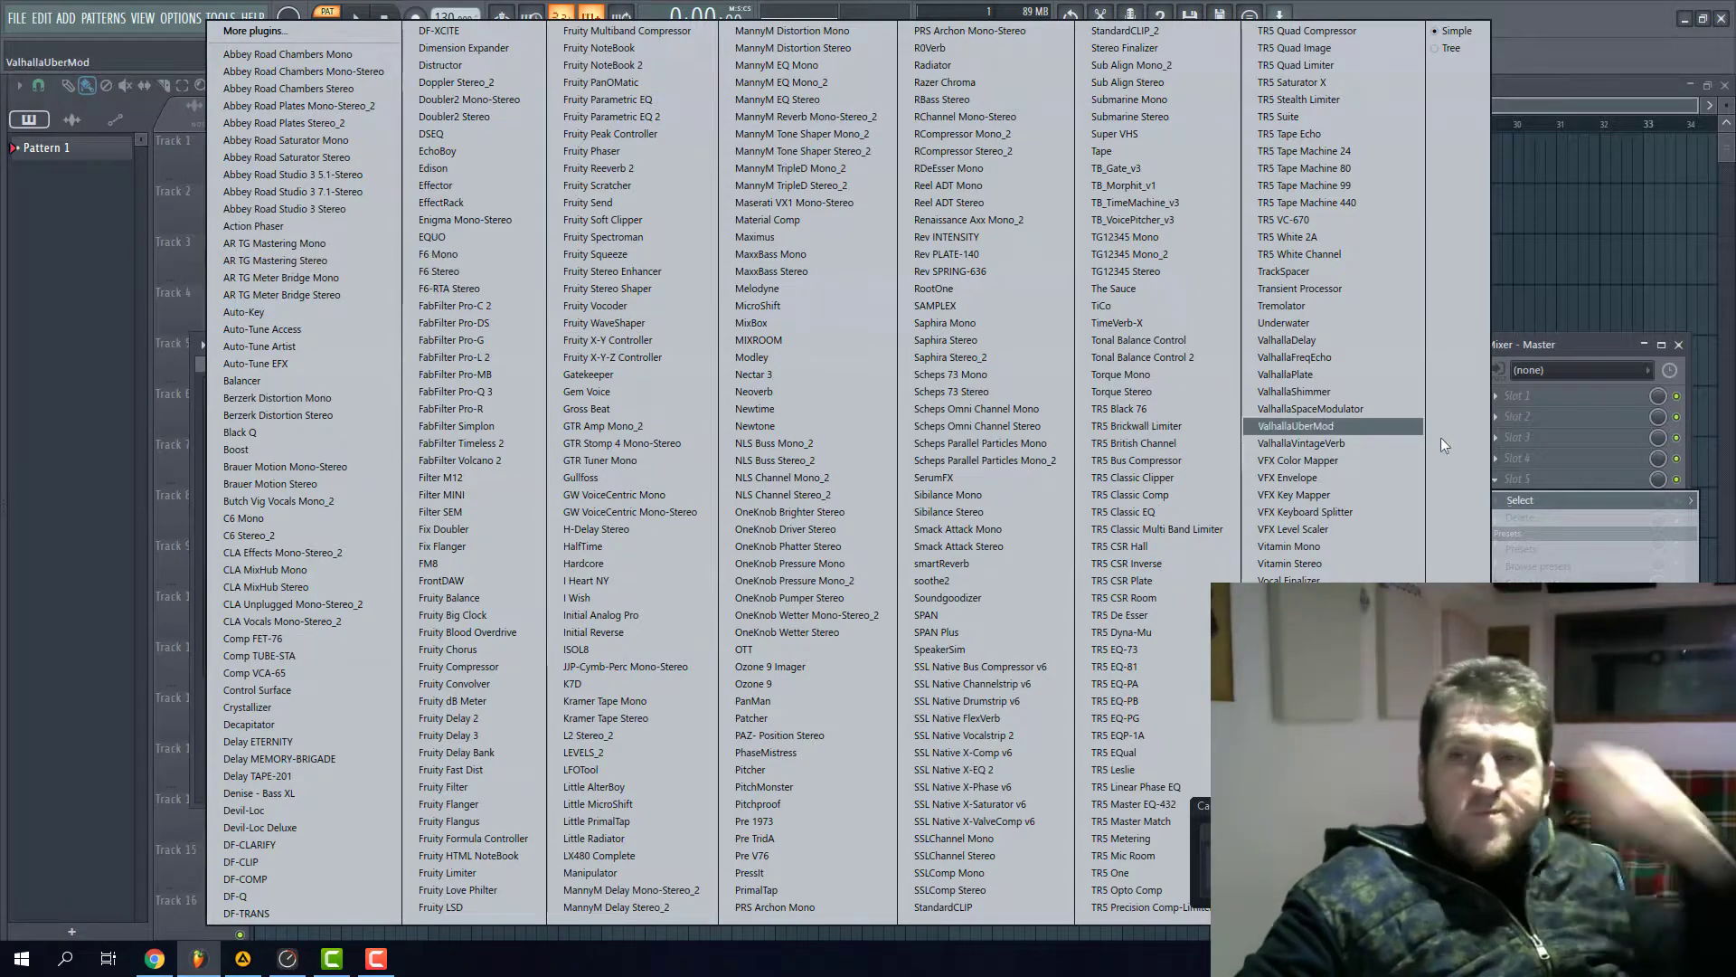
left_click(1606, 350)
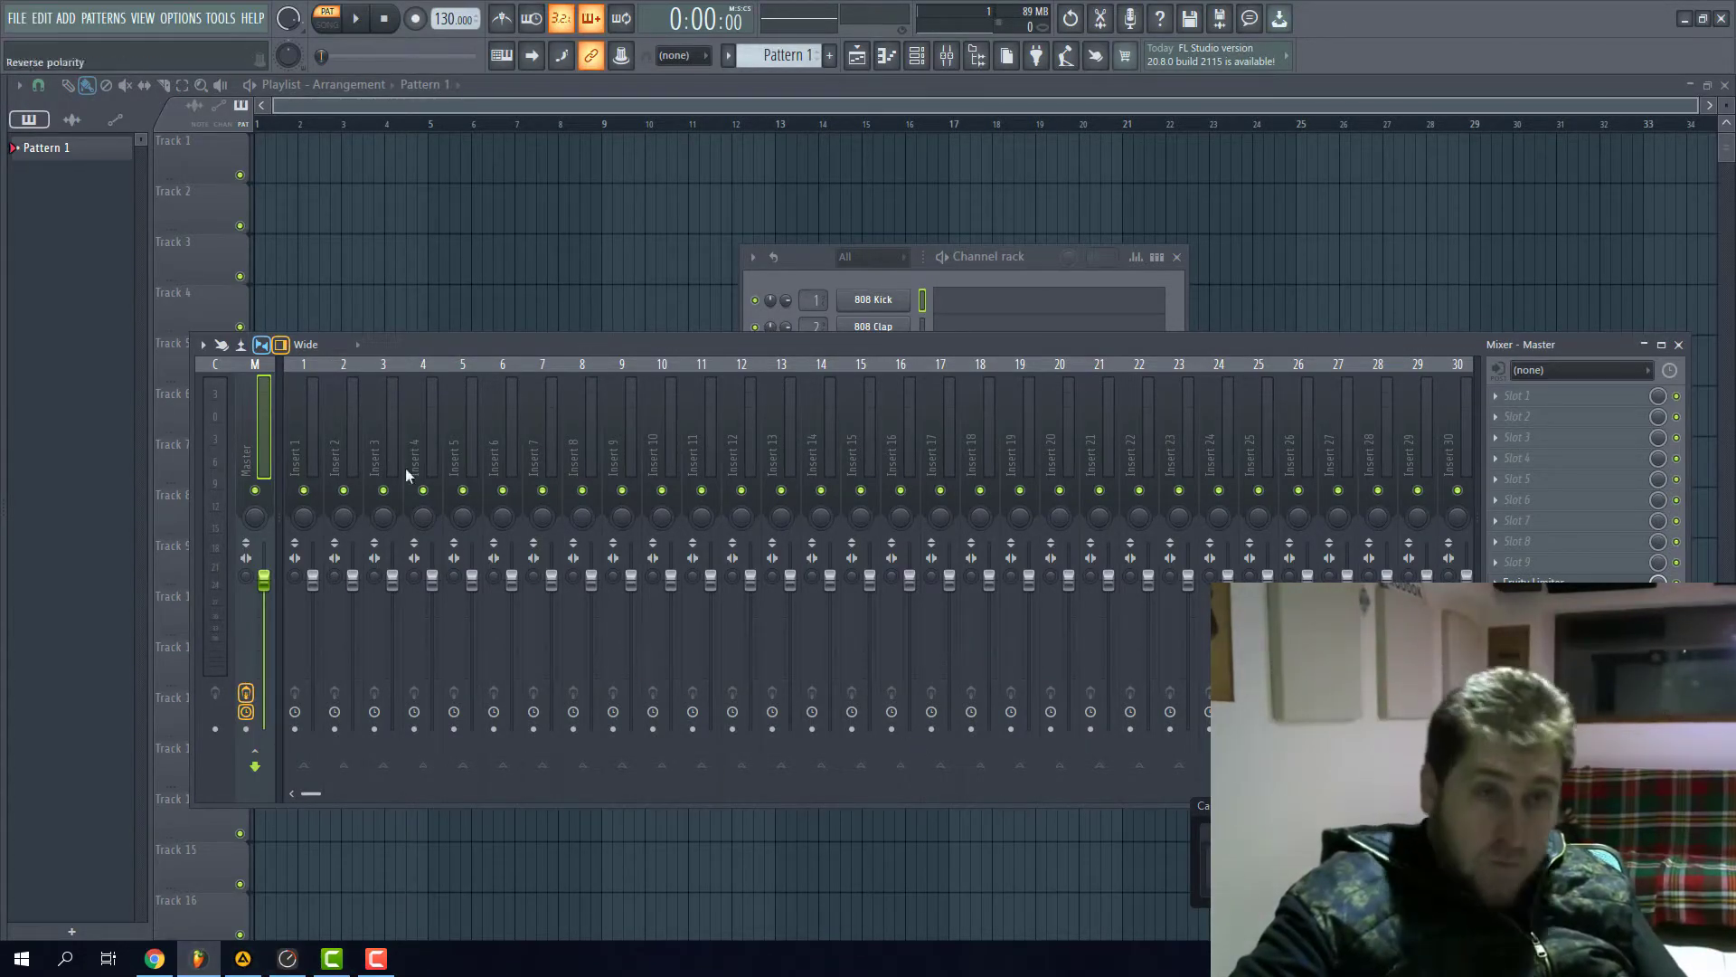
- Start opening a project and browse from the fatih folder up through records and RECORDS to the depo (E:) drive
left_click(16, 22)
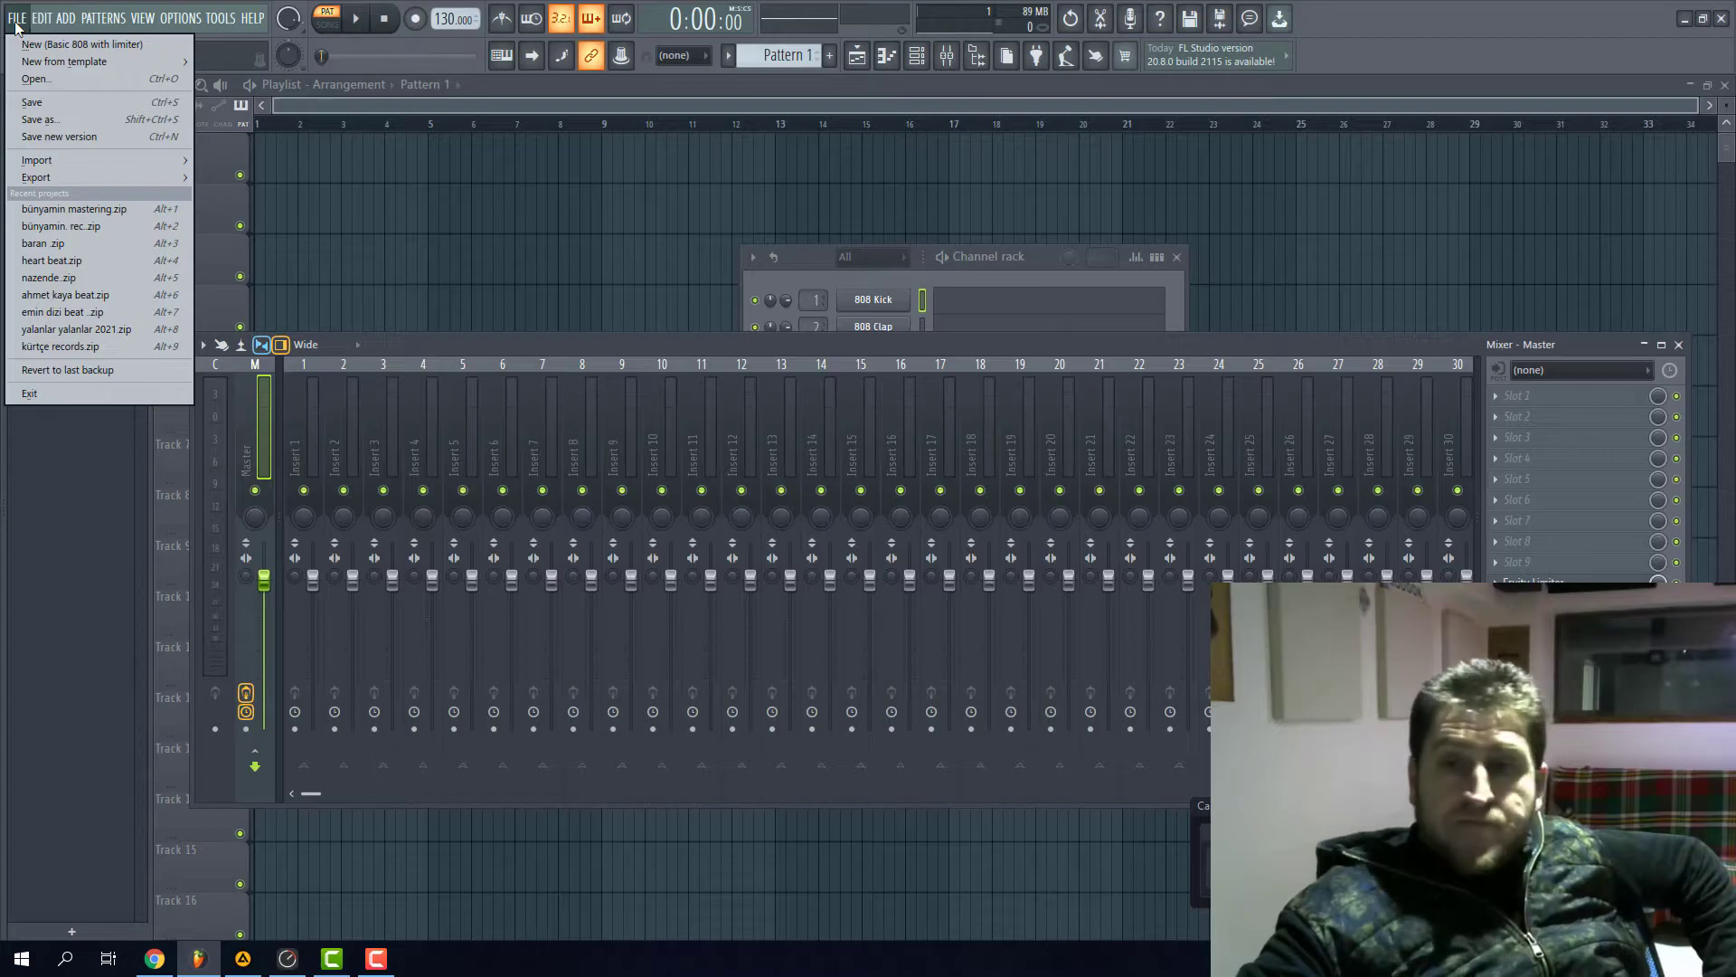
left_click(40, 78)
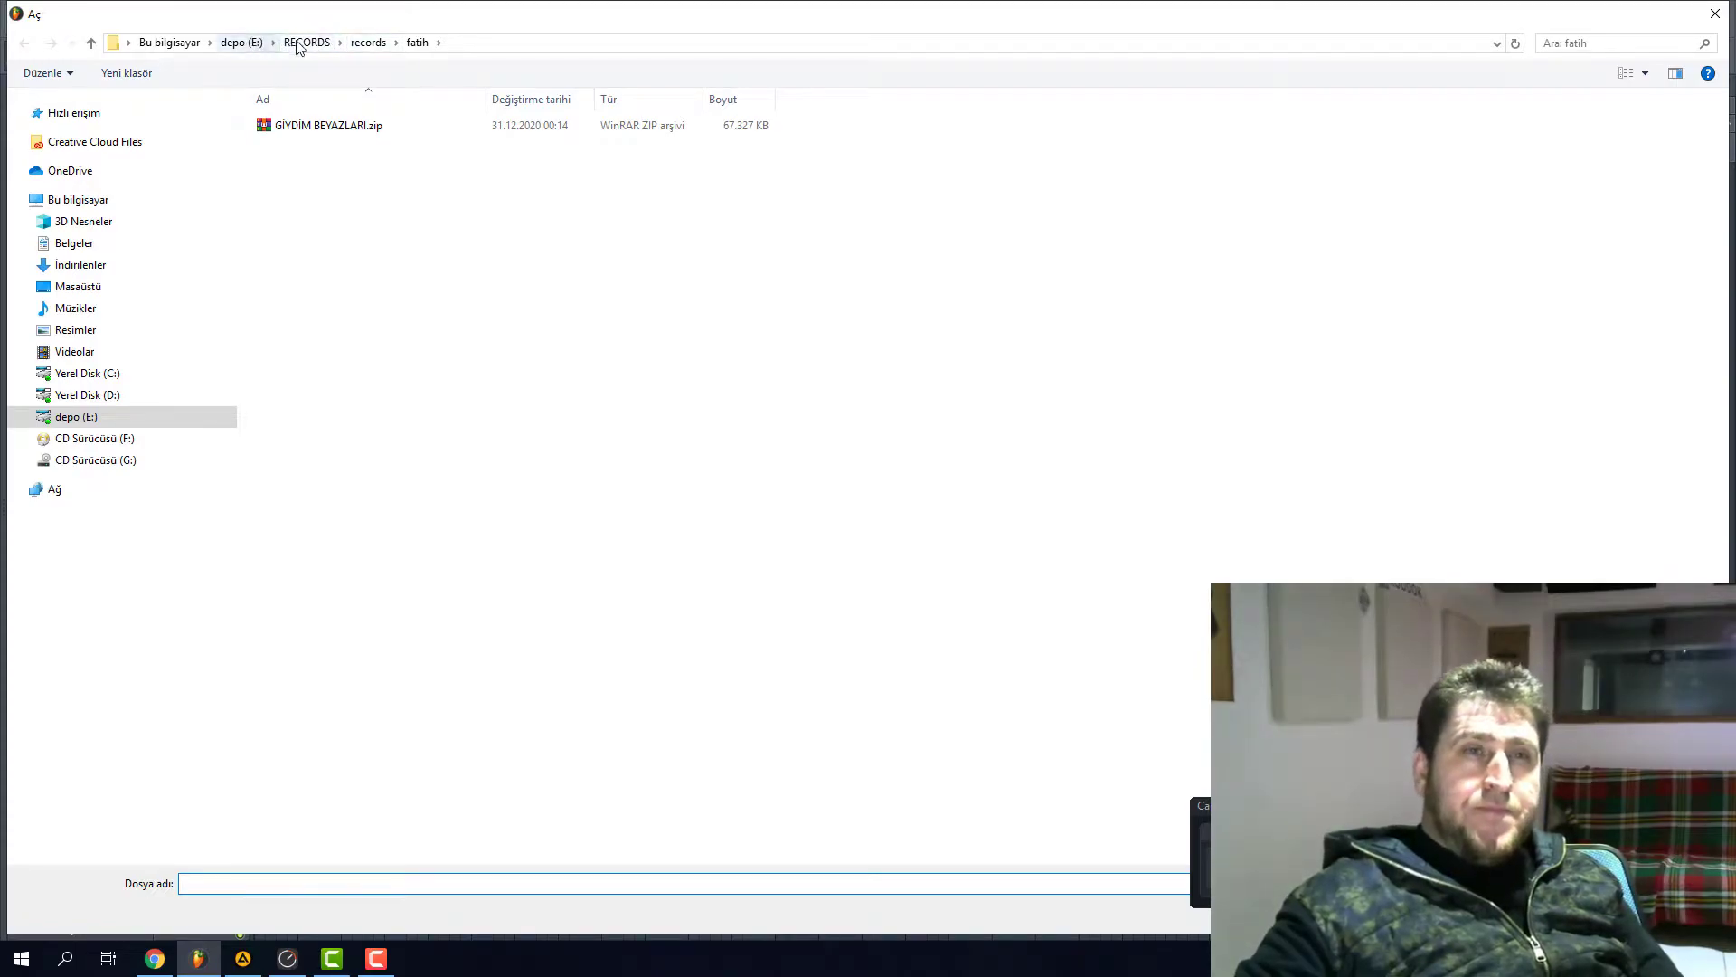
left_click(358, 45)
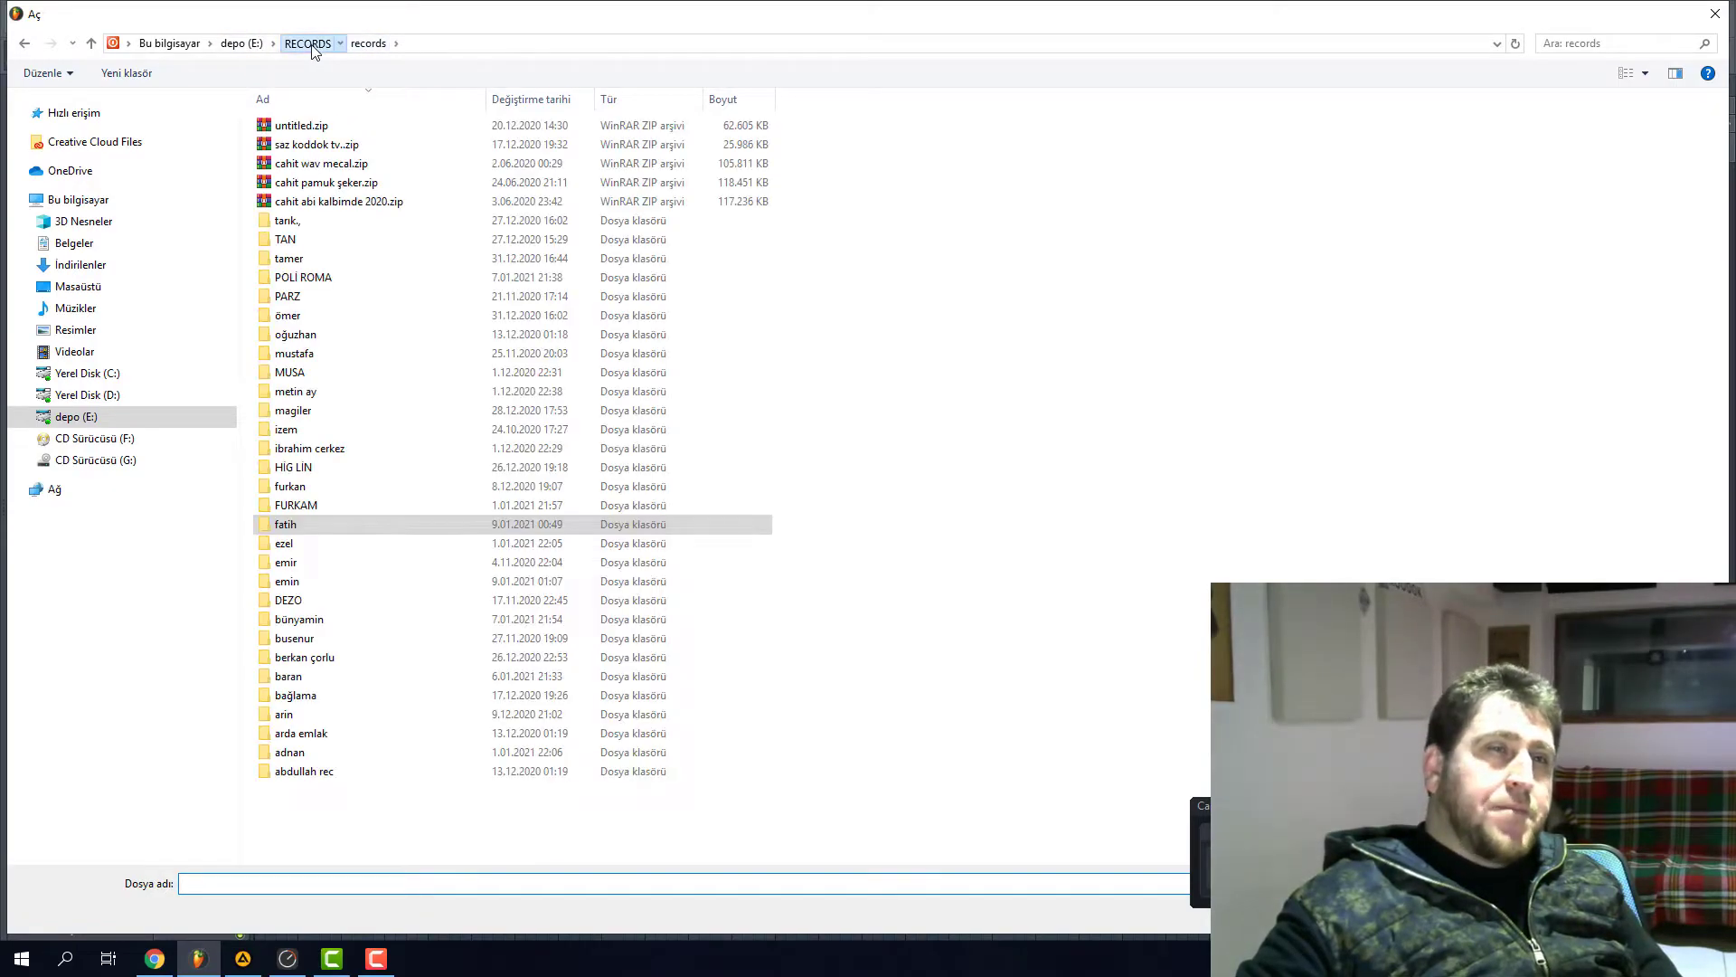
left_click(308, 44)
left_click(285, 221)
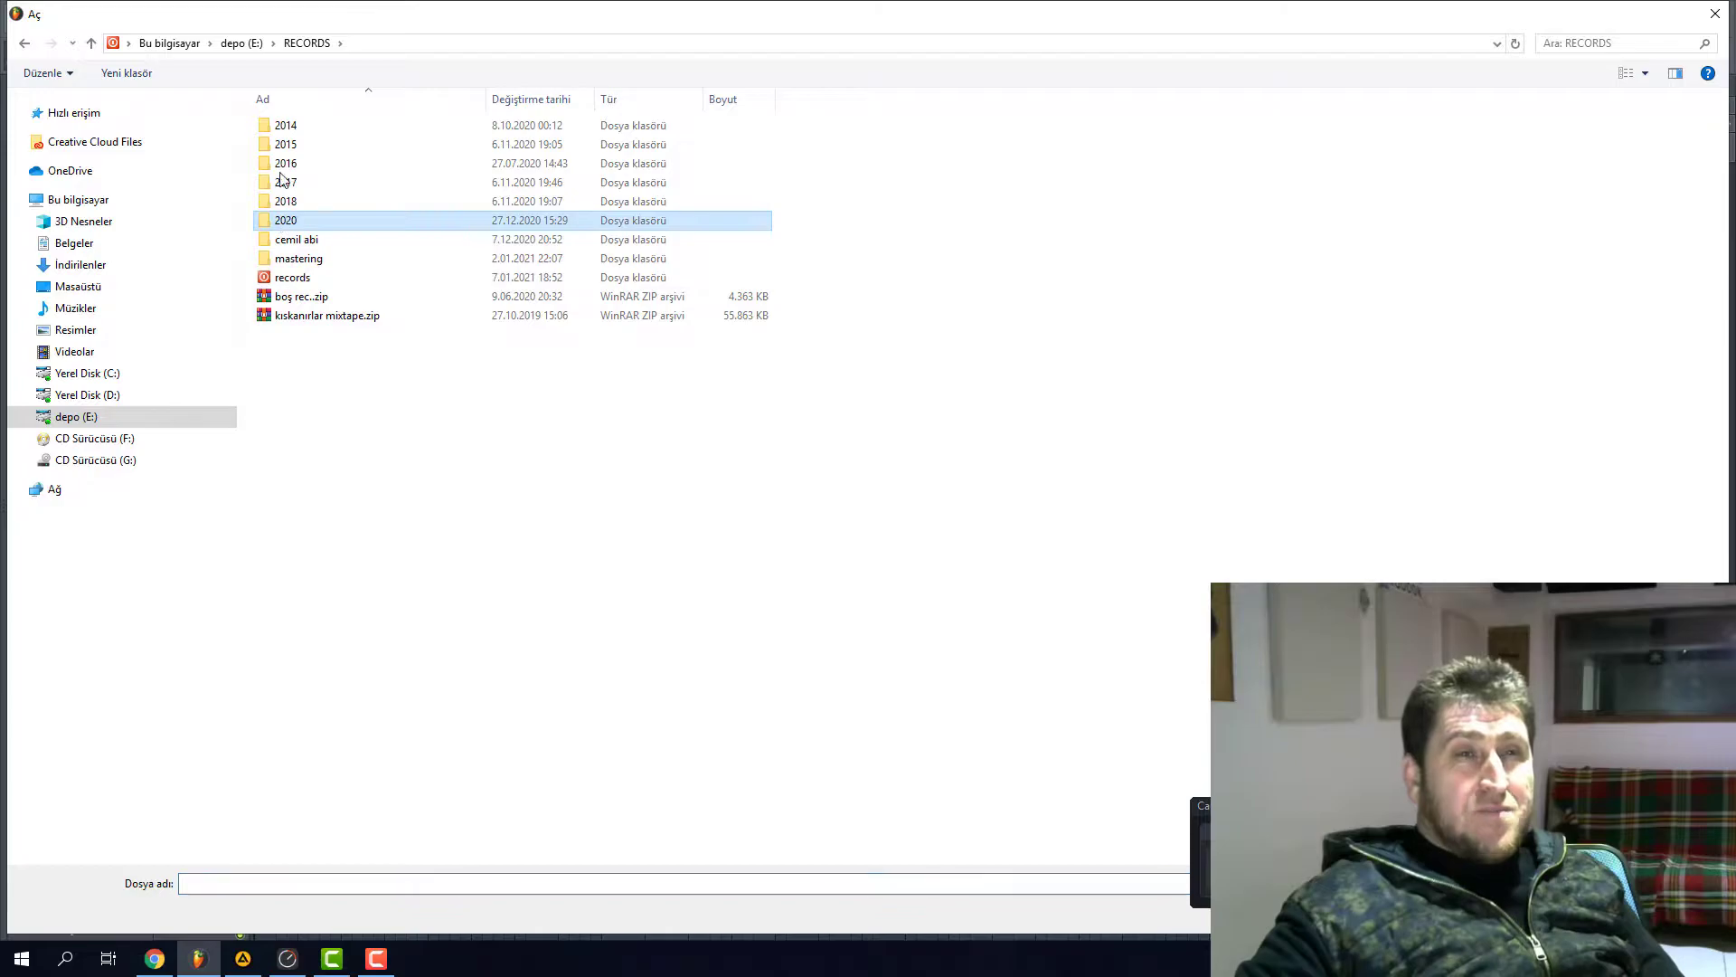
left_click(242, 44)
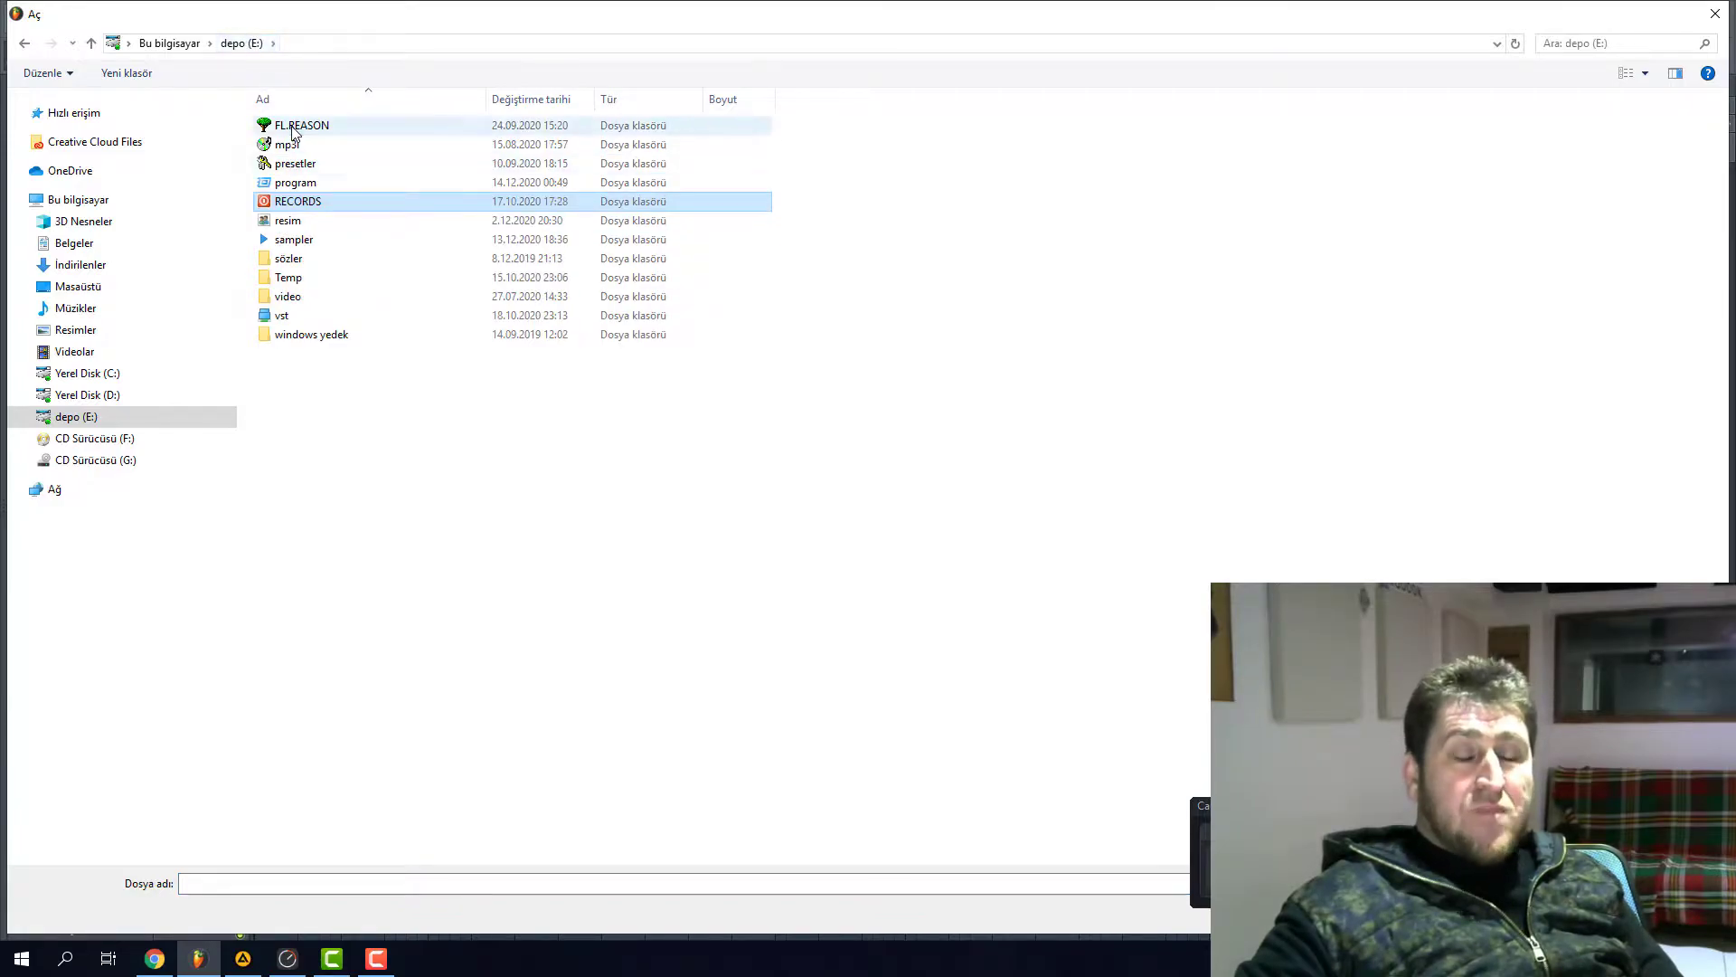
- Open the project yalanlar yalanlar 2021.zip from the FL.REASON > fl > balkan trap > 2020 folder
double_click(294, 132)
double_click(290, 127)
double_click(298, 183)
left_click(288, 200)
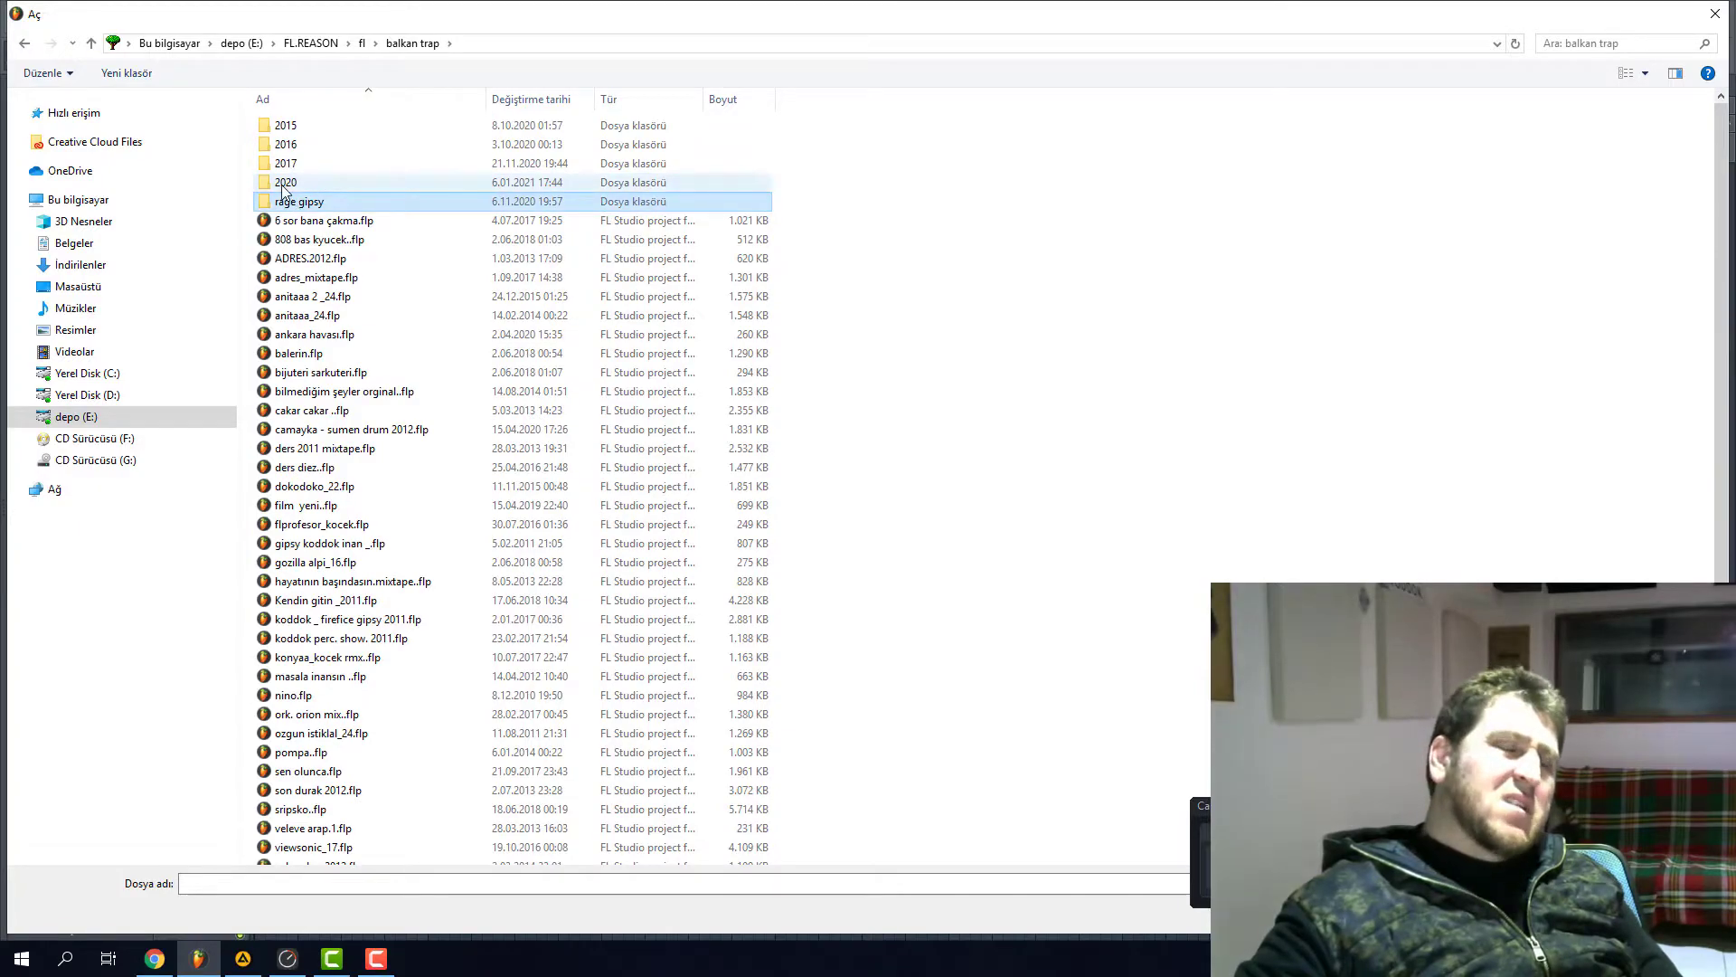
double_click(285, 183)
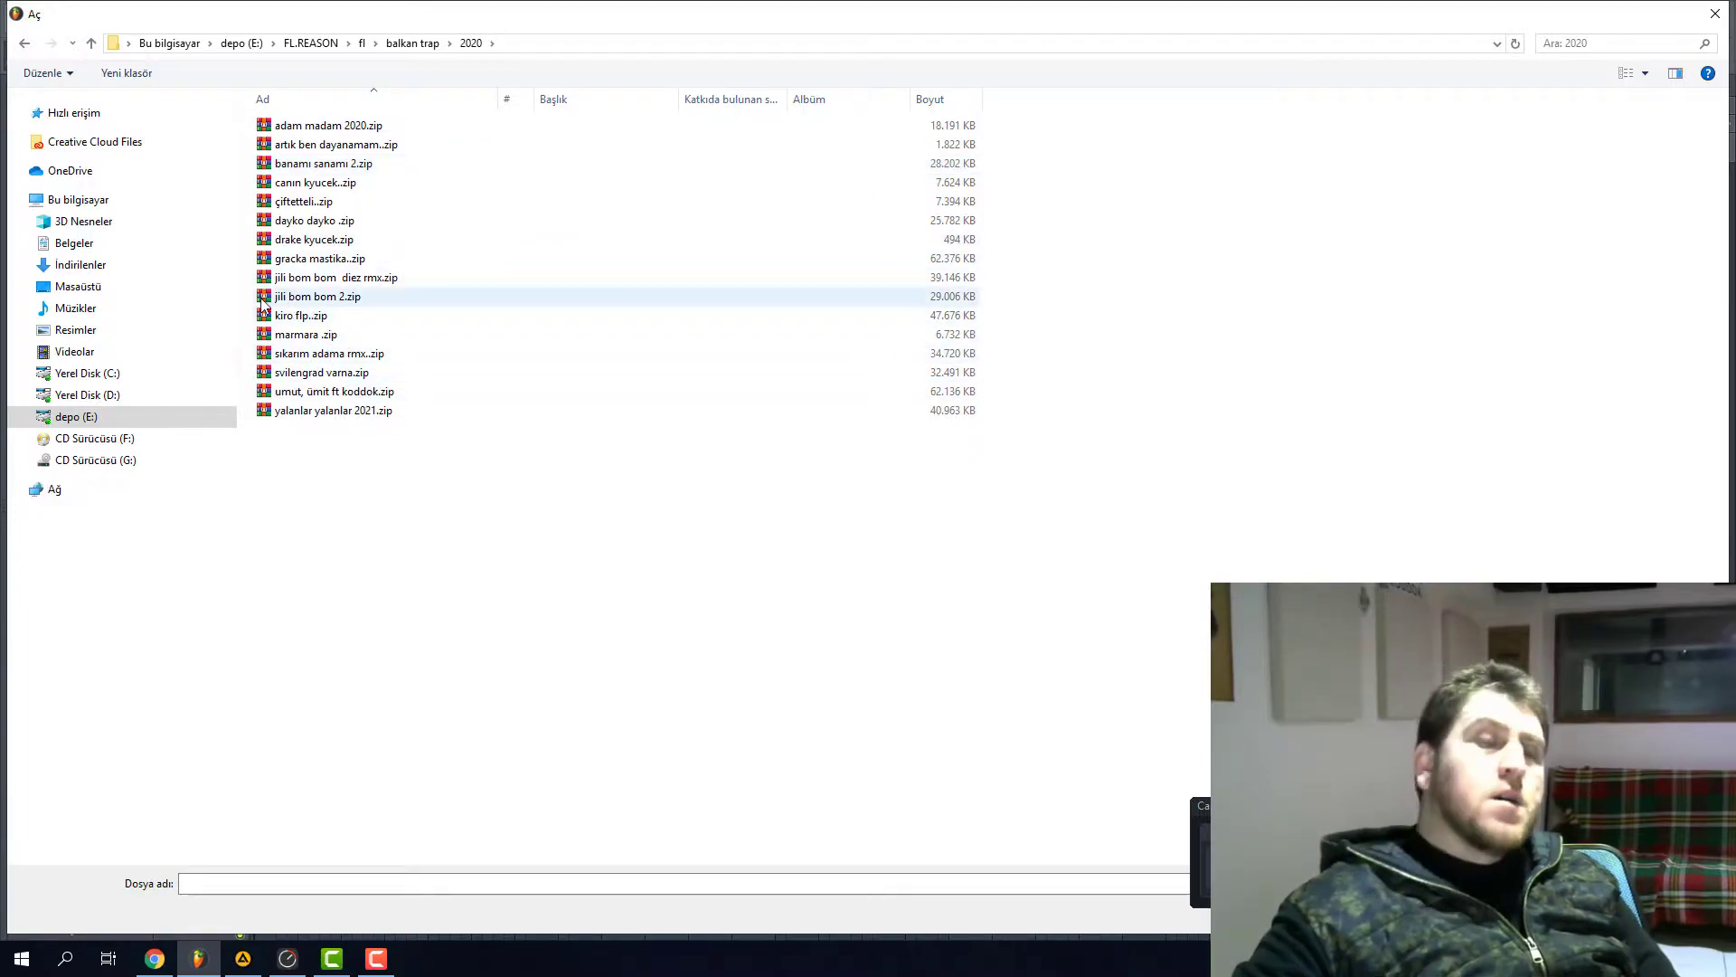
left_click(315, 392)
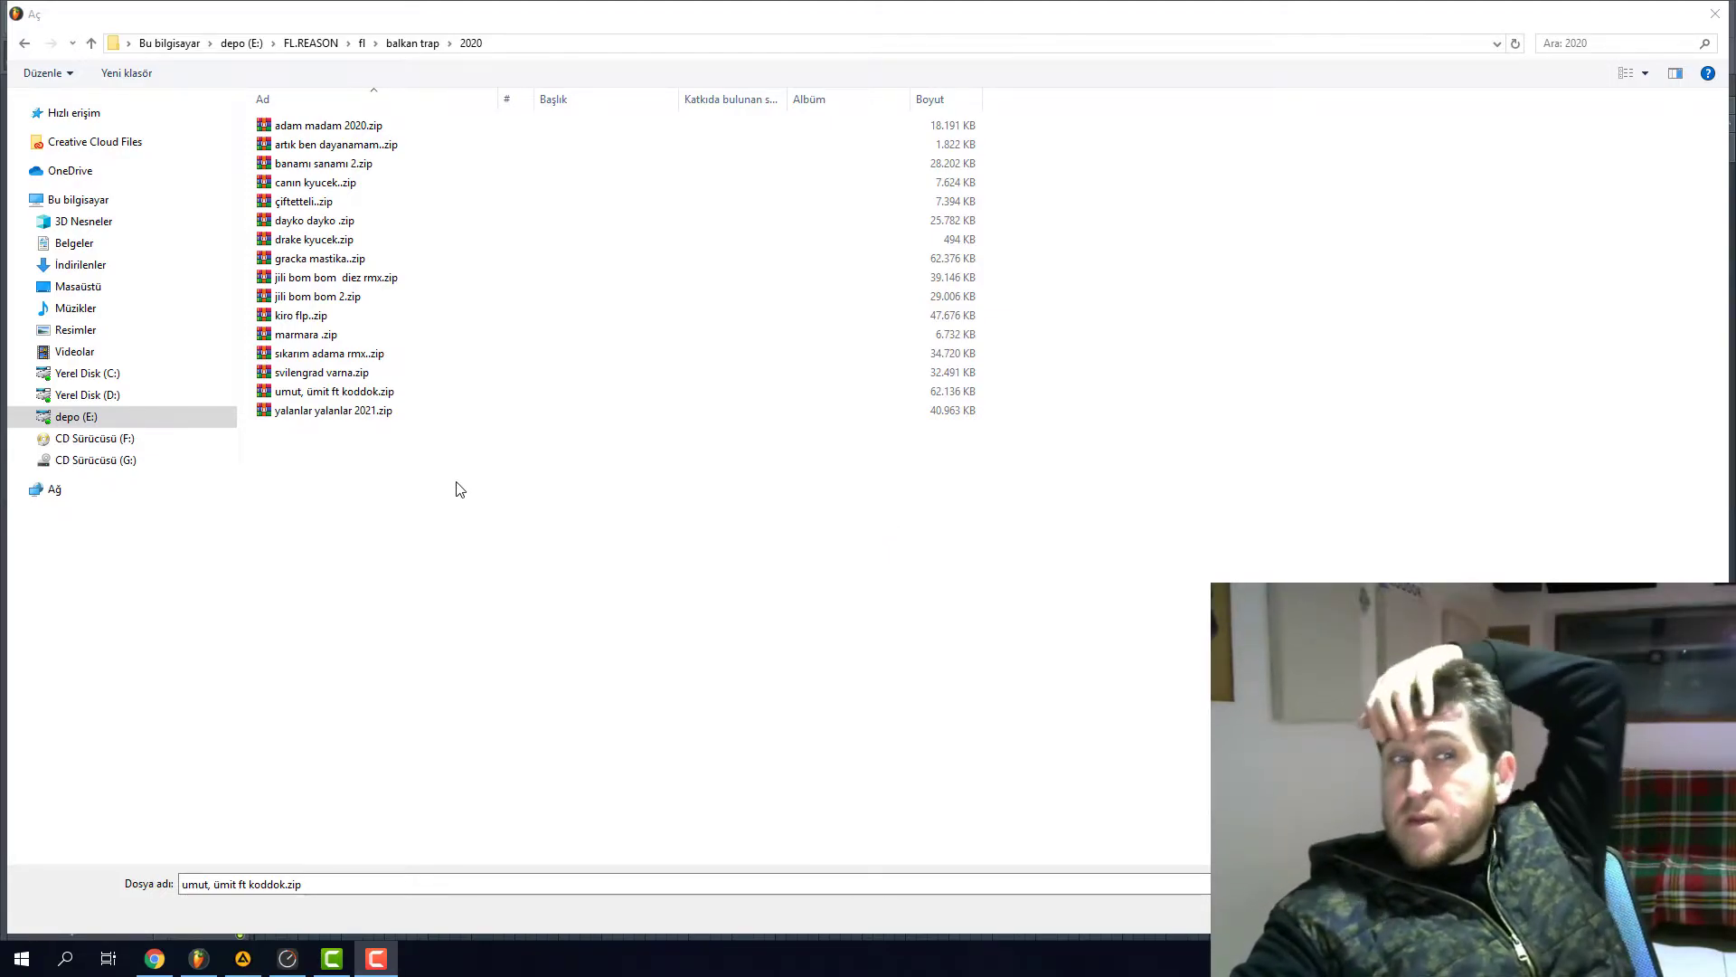
left_click(328, 412)
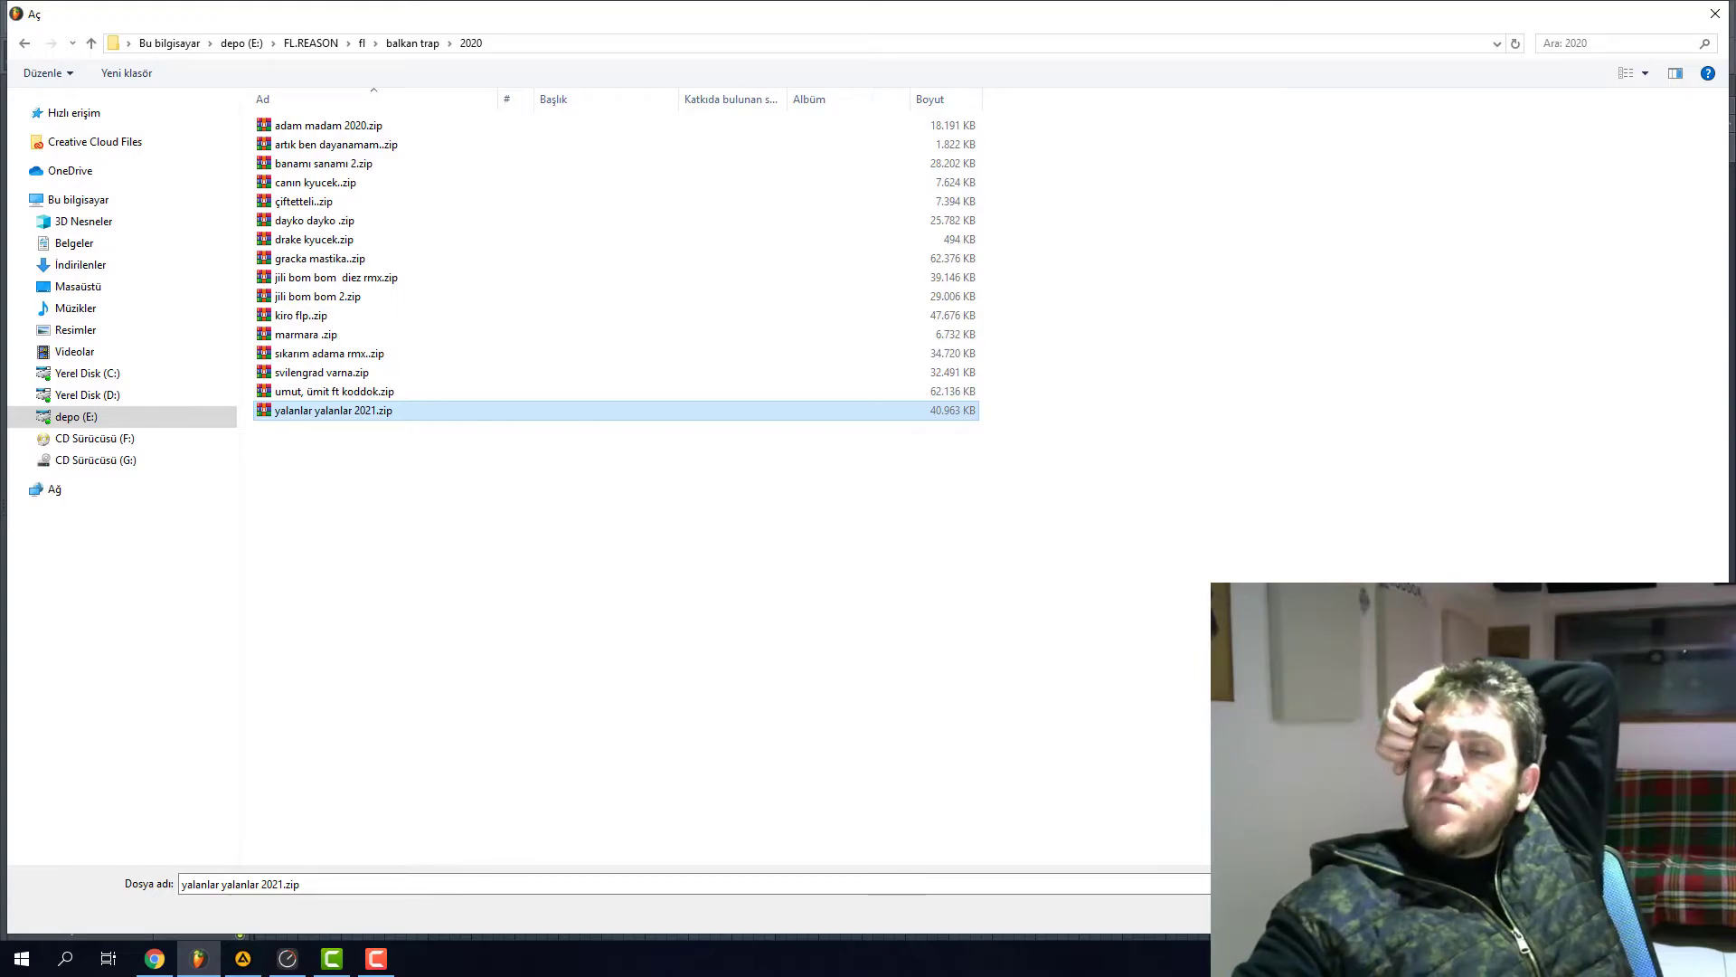
double_click(329, 411)
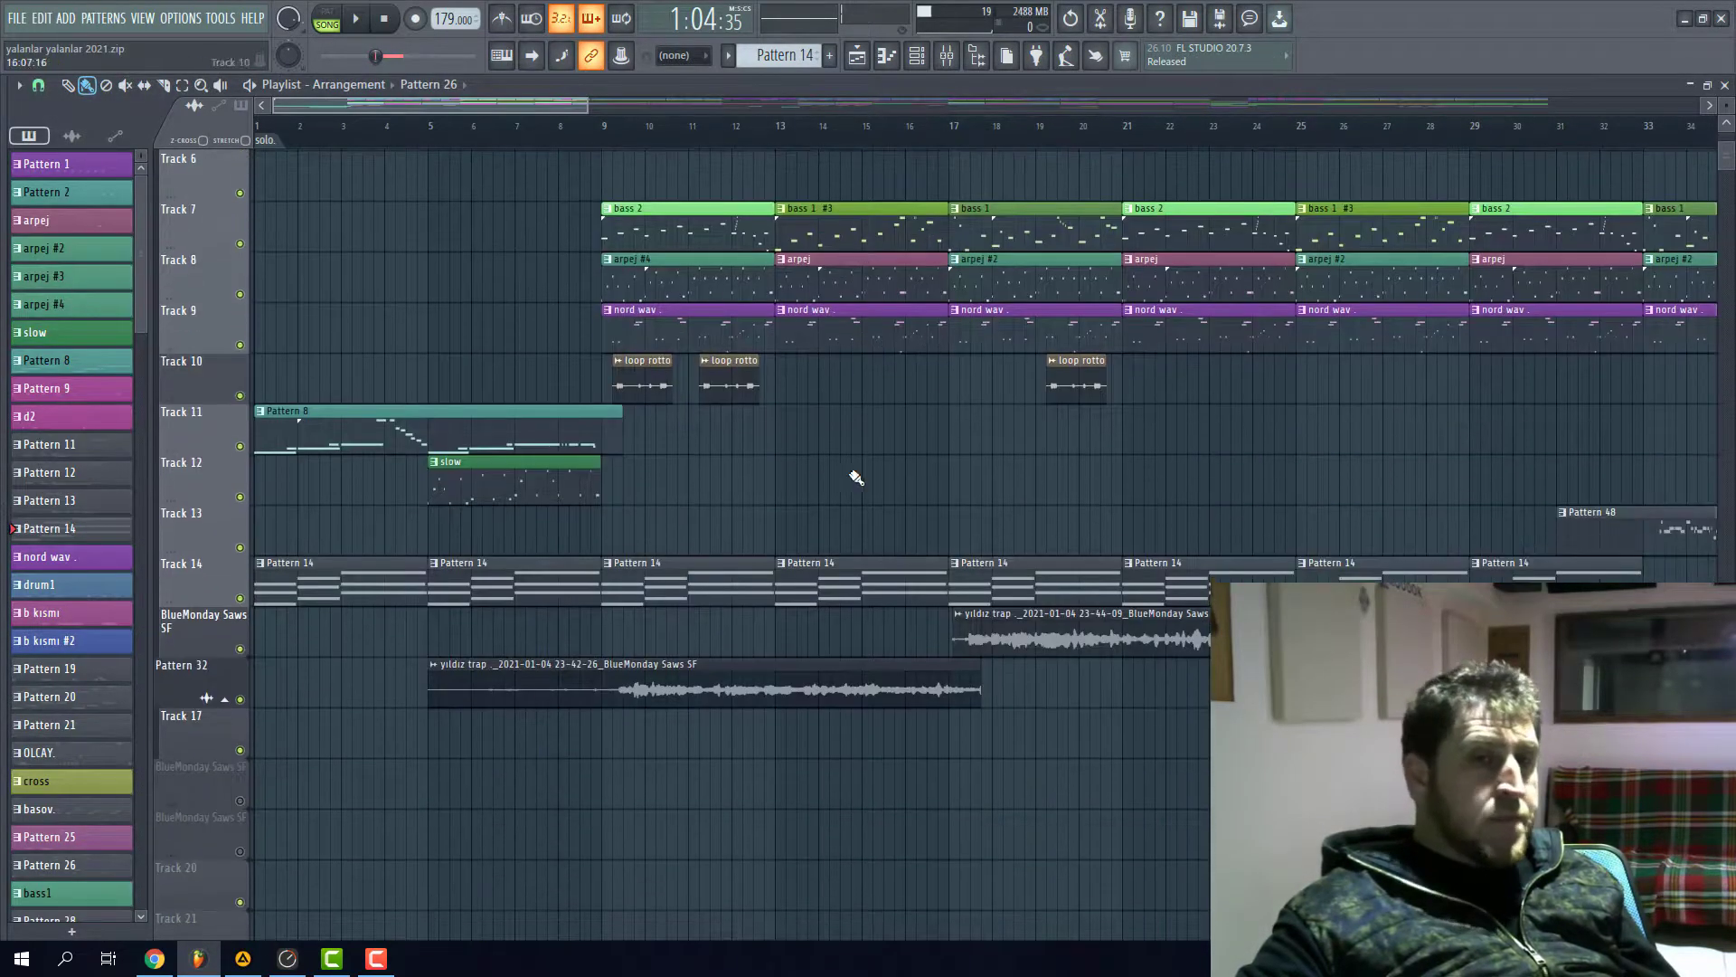
- Mute the Pattern 32 track and the BlueMonday Saws SF track above it in the playlist
left_click(240, 699)
left_click(239, 648)
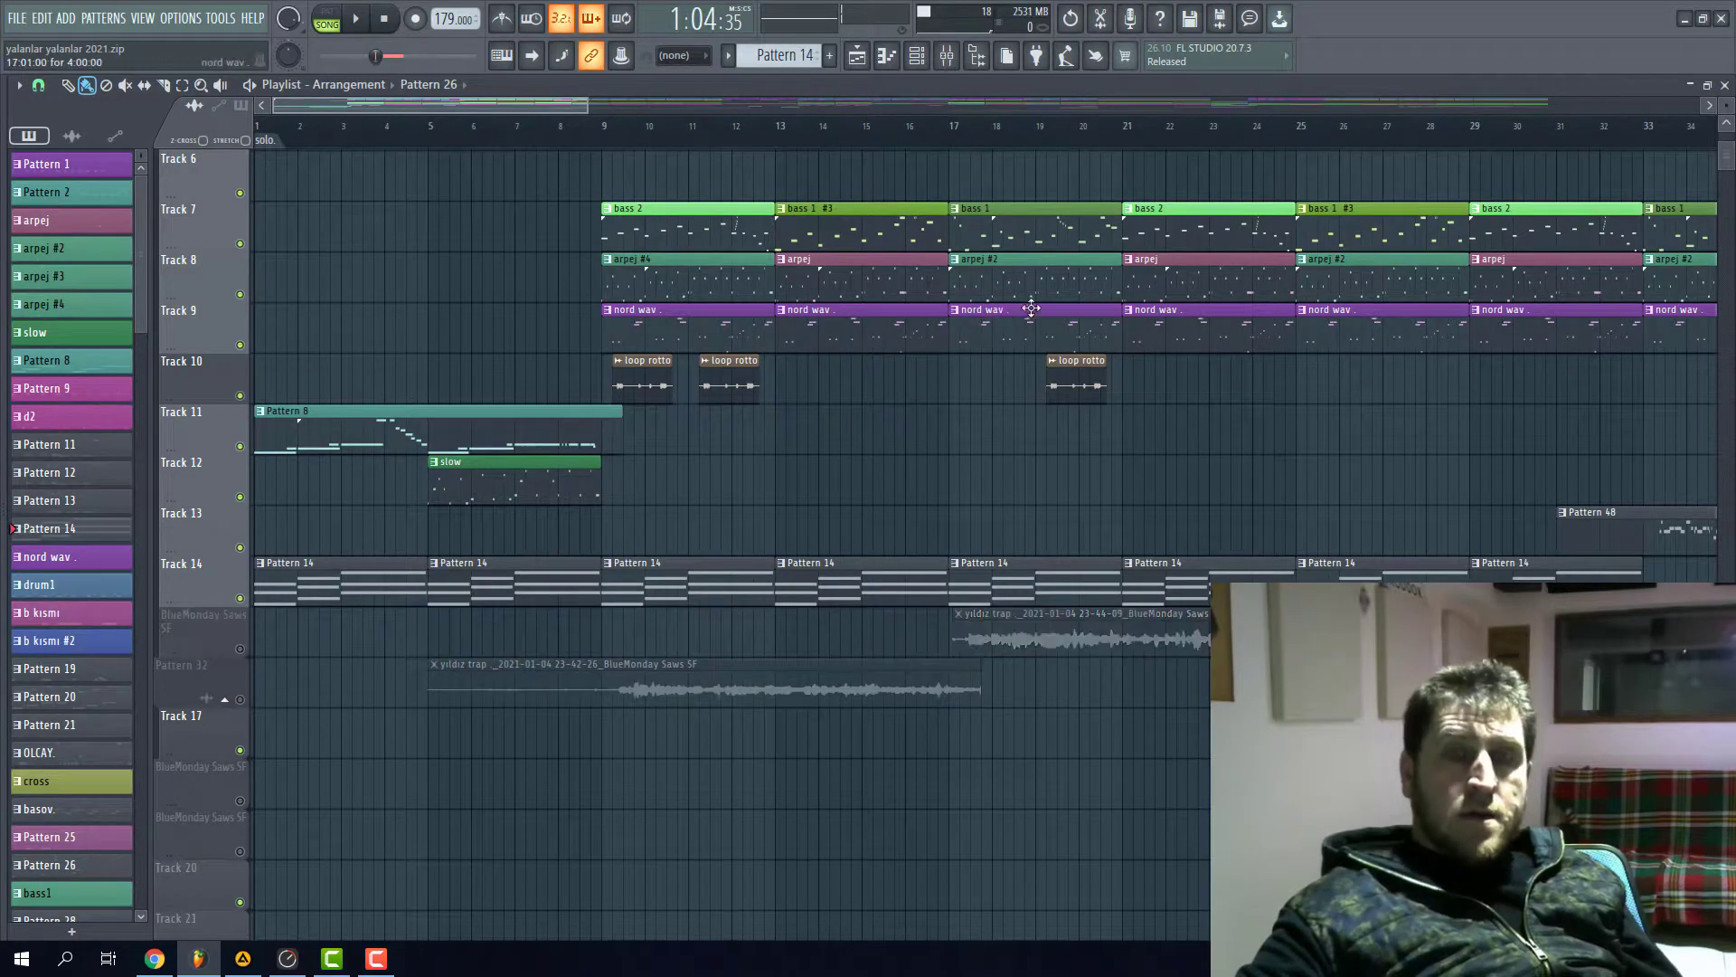
scroll(899, 469, "down", 5)
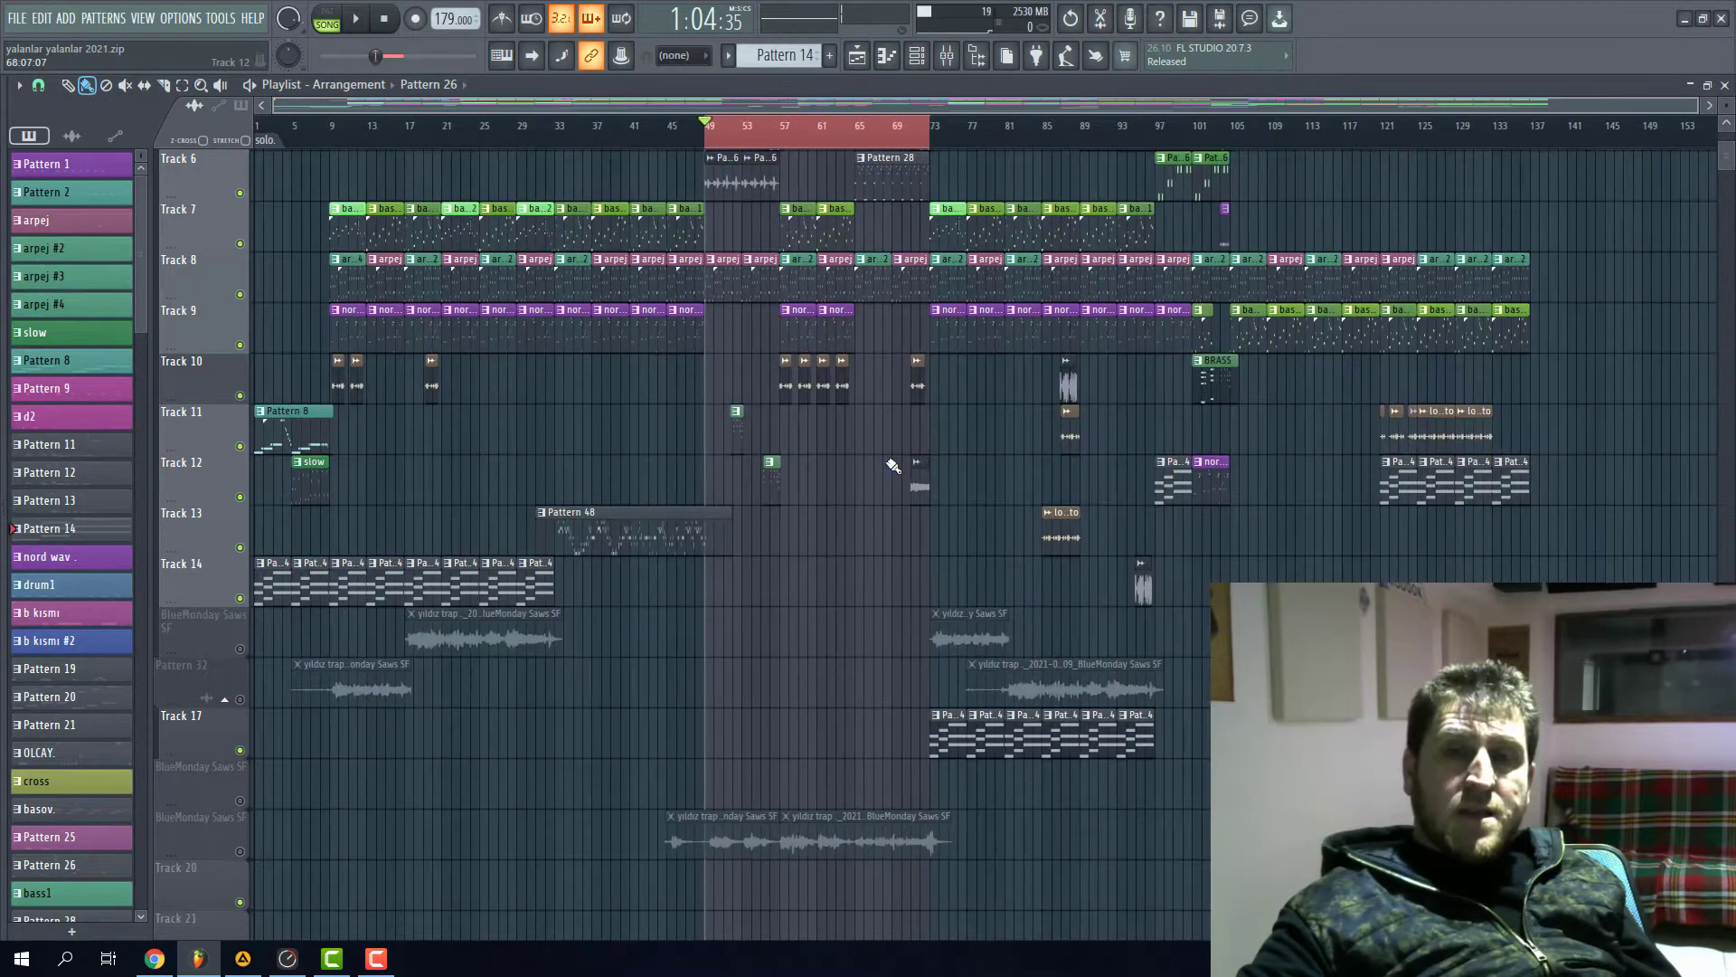
scroll(899, 468, "down", 2)
scroll(900, 457, "up", 7)
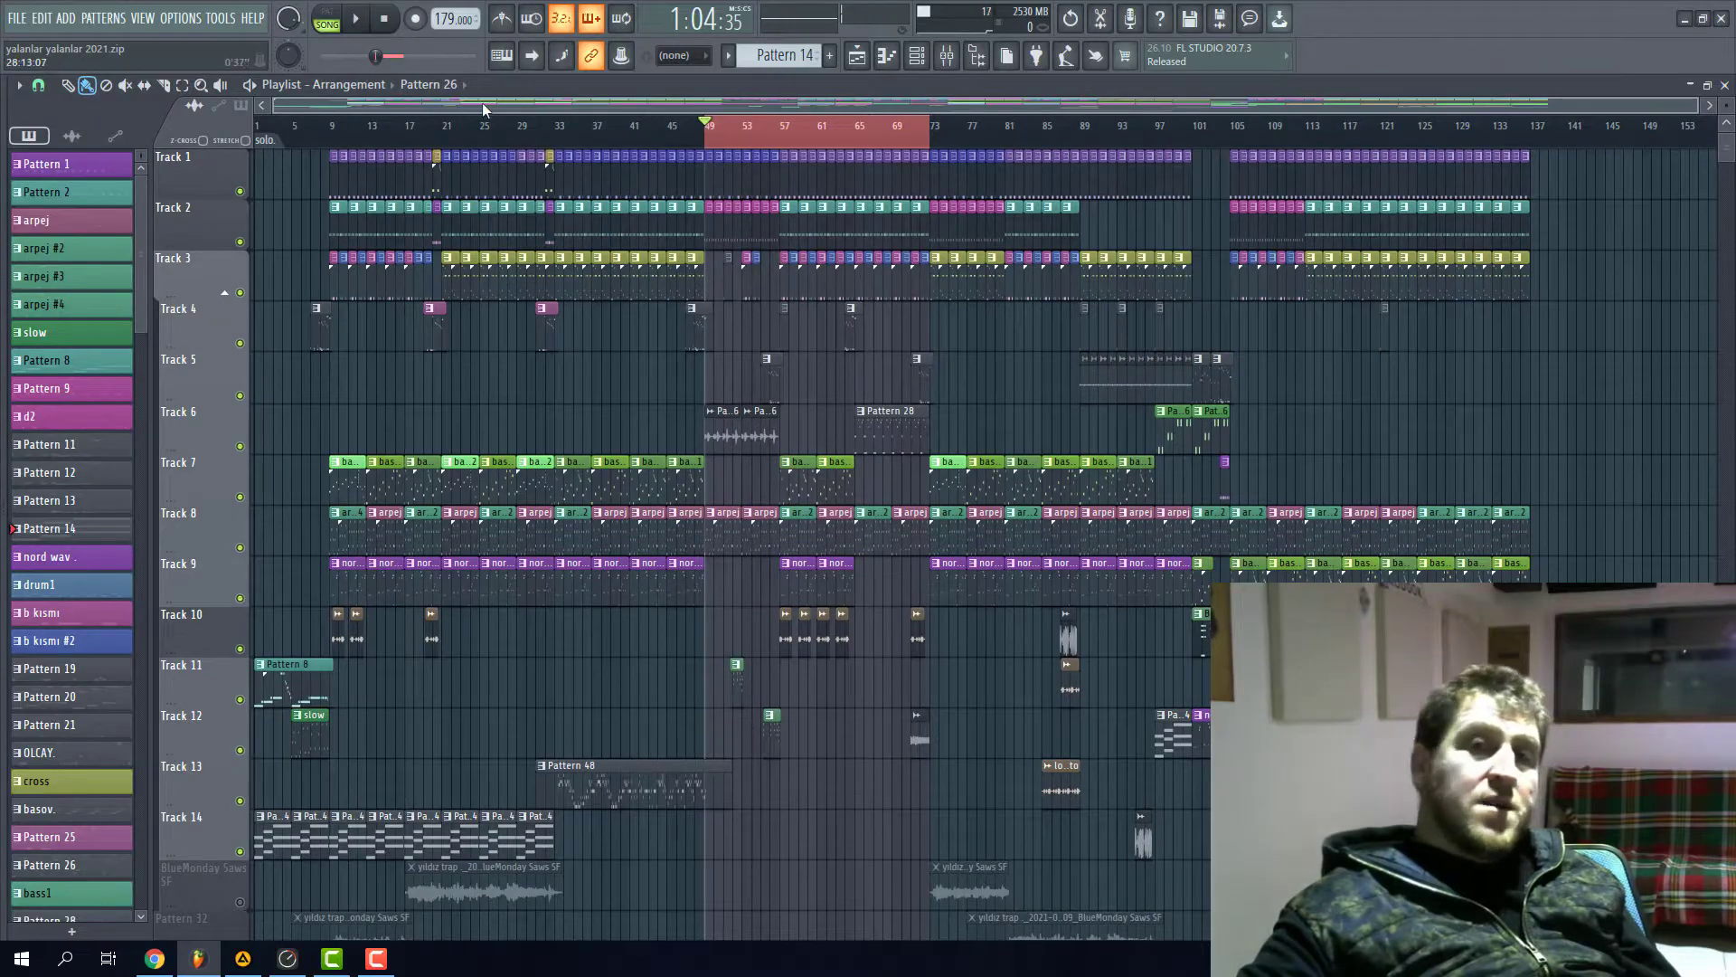
- Play the song from bar 9 and raise the AN 1/2 software playback level in RME TotalMix FX
left_click(338, 139)
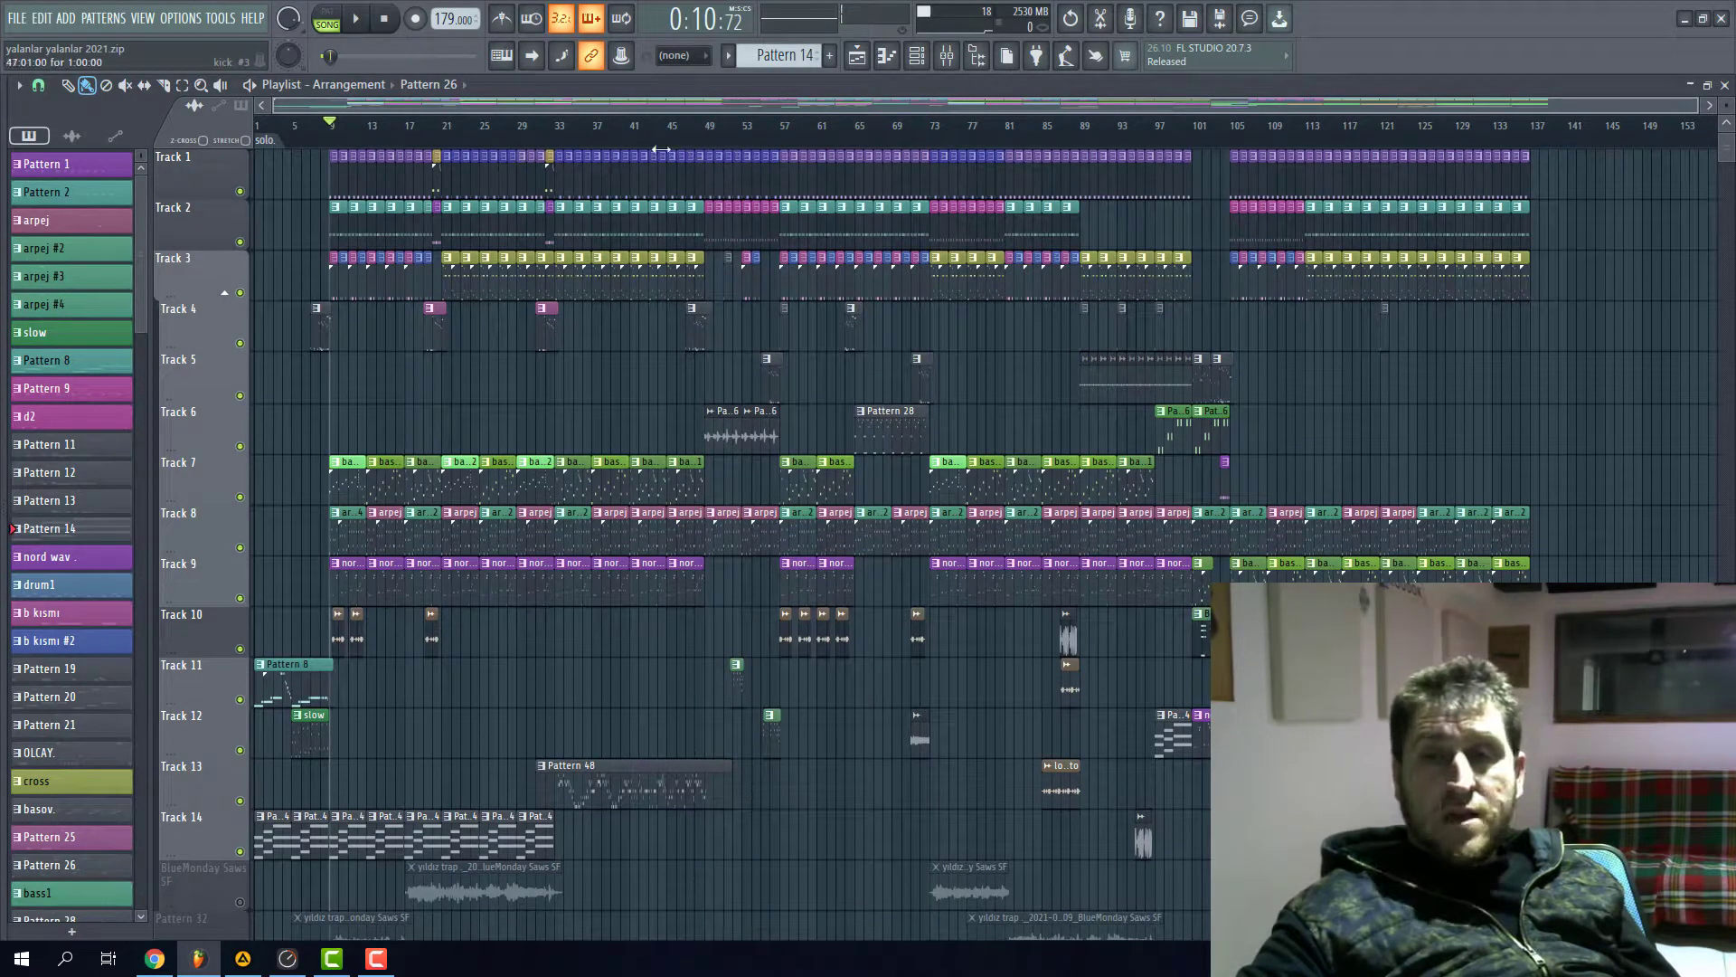
key("space")
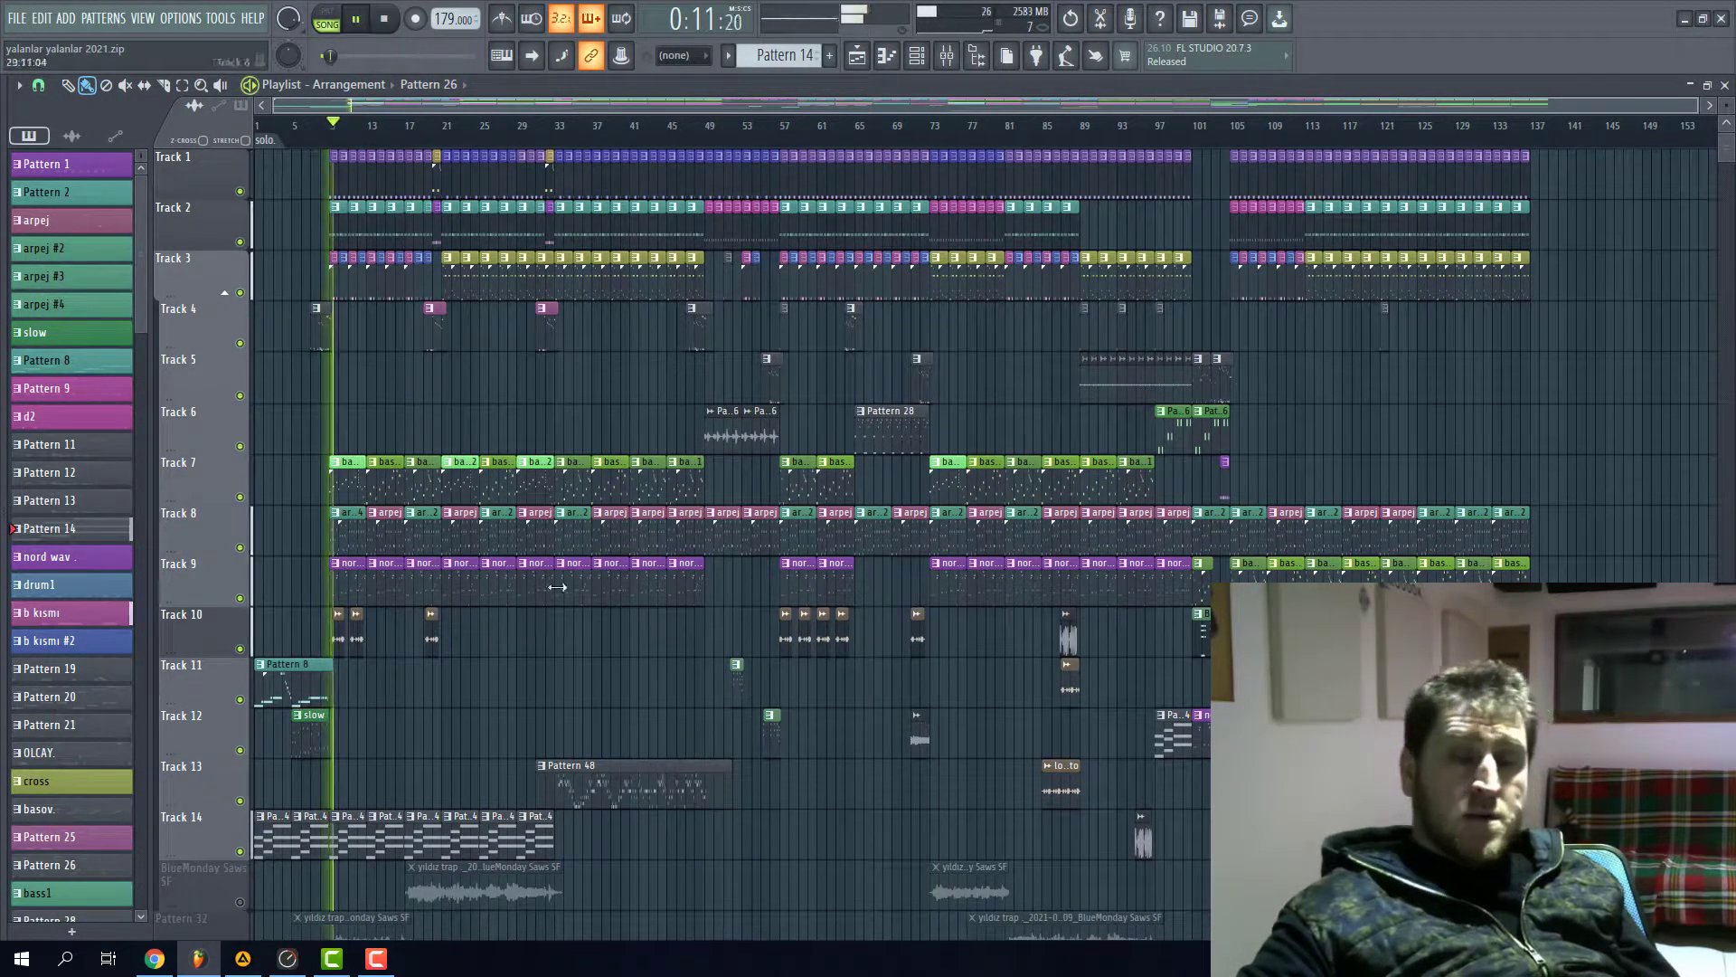
left_click(288, 958)
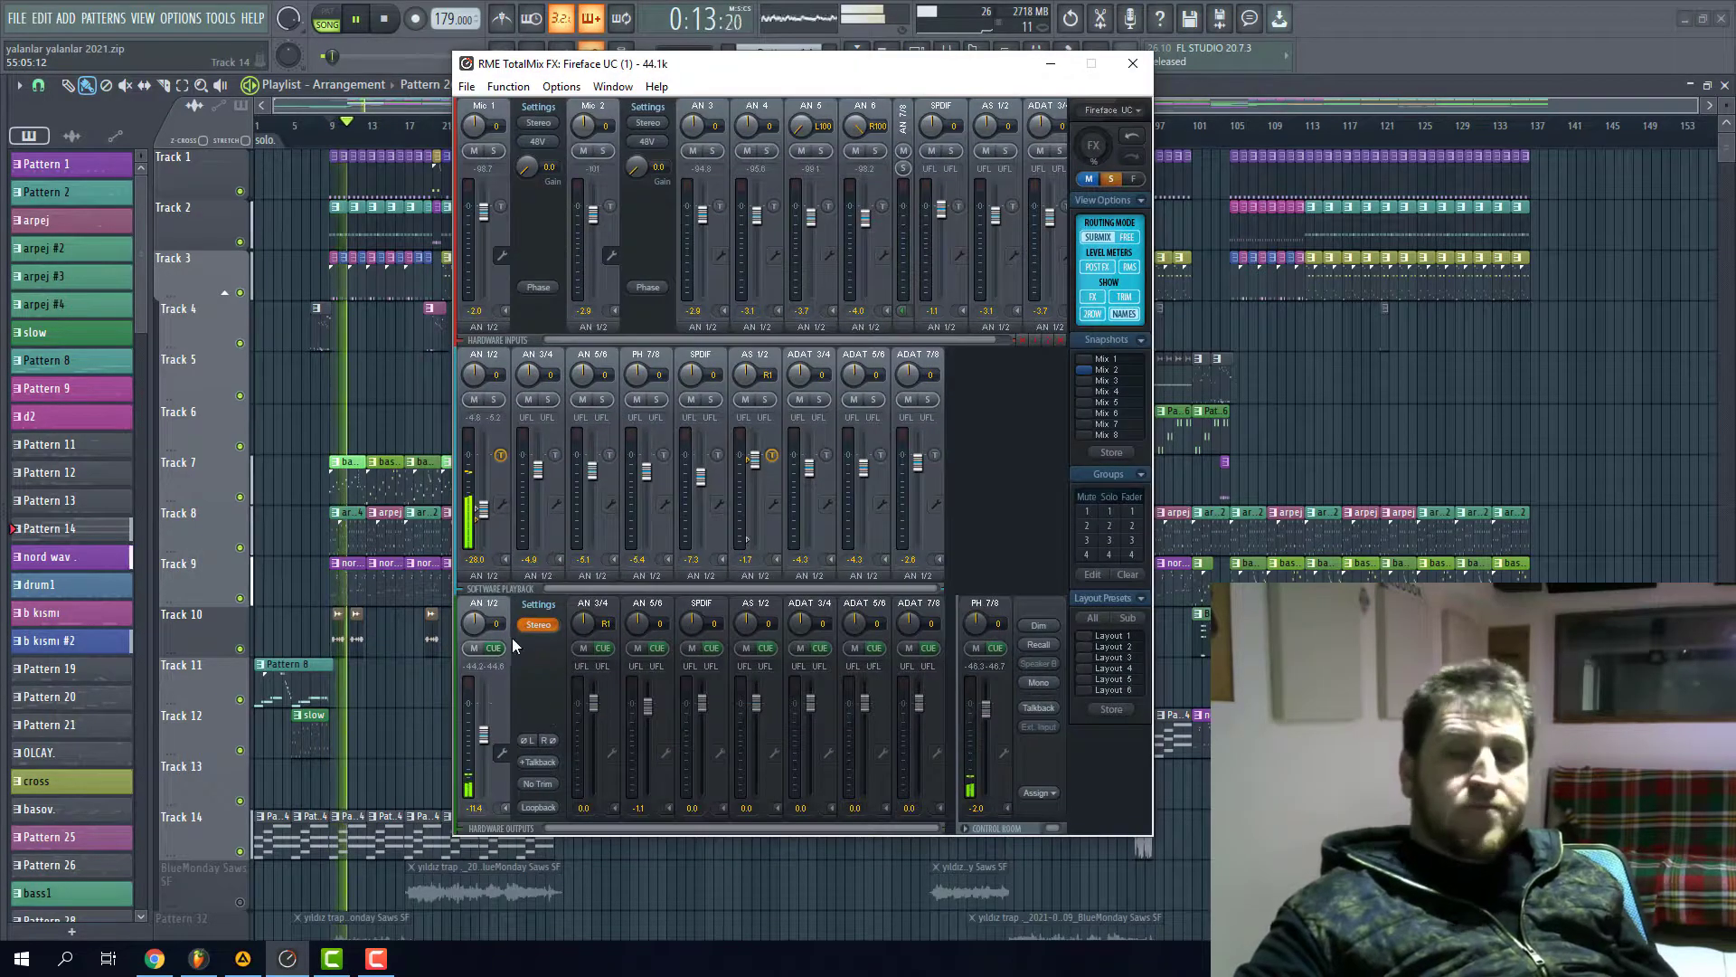
left_click_drag(486, 508, 493, 479)
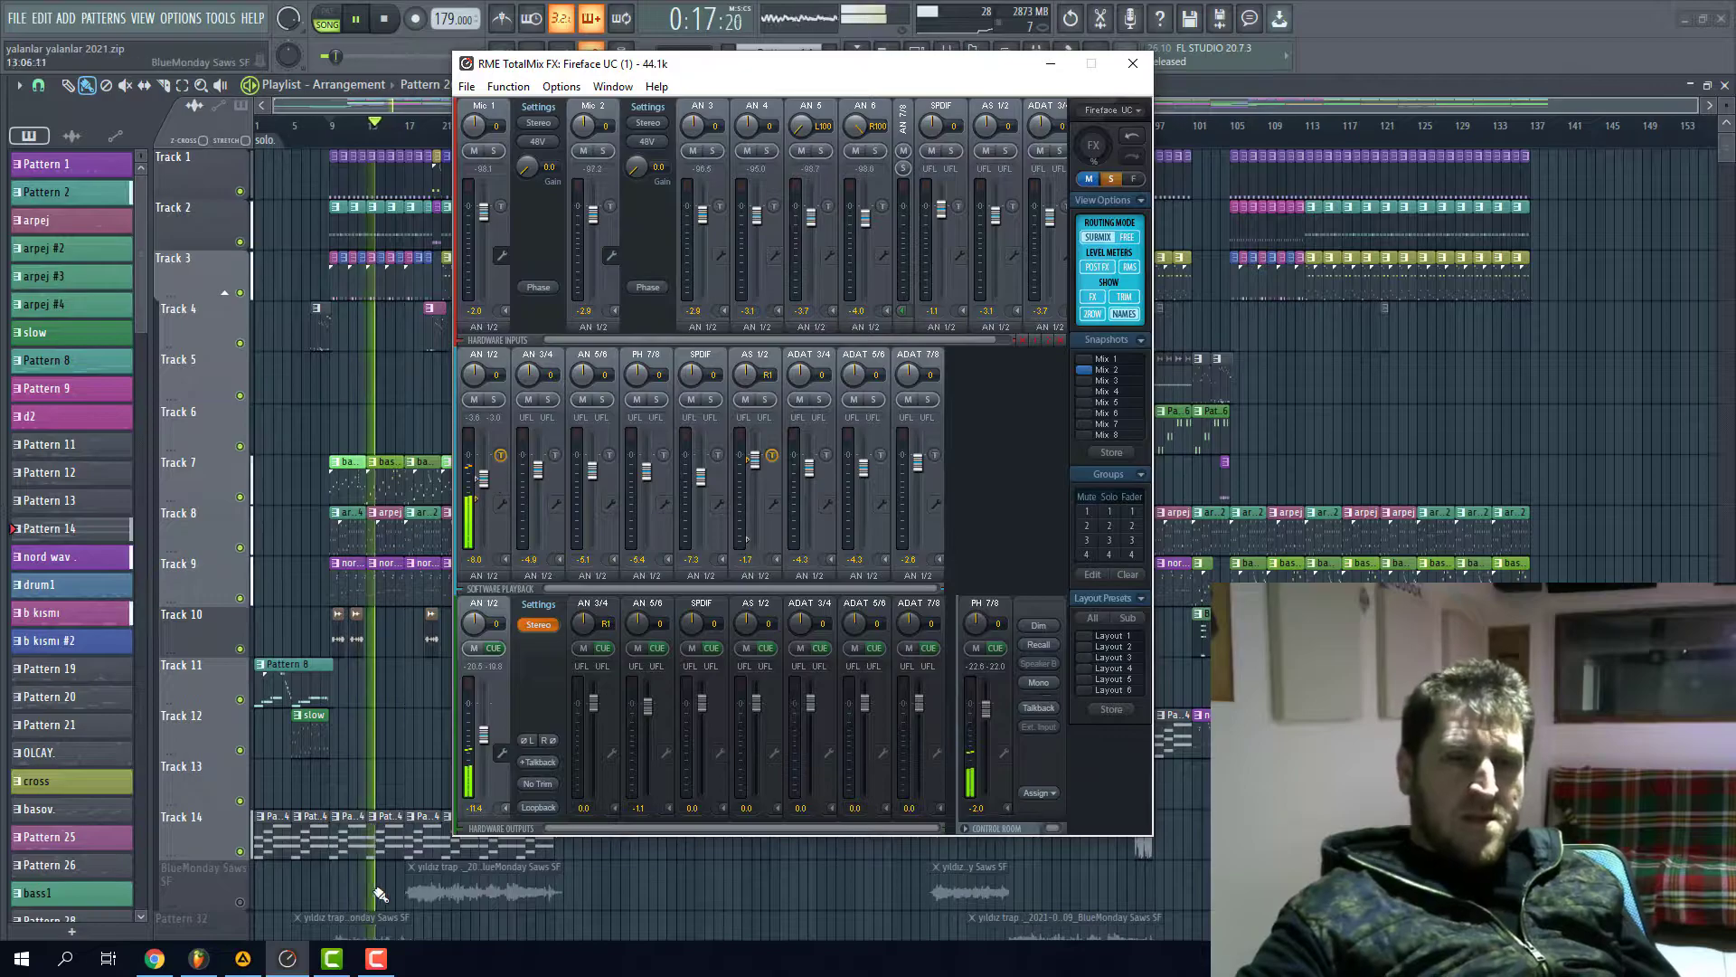
- Audition the Pattern 32 track and the BlueMonday Saws SF track above it by unmuting and re-muting each during playback
scroll(283, 796, "down", 3)
left_click(240, 801)
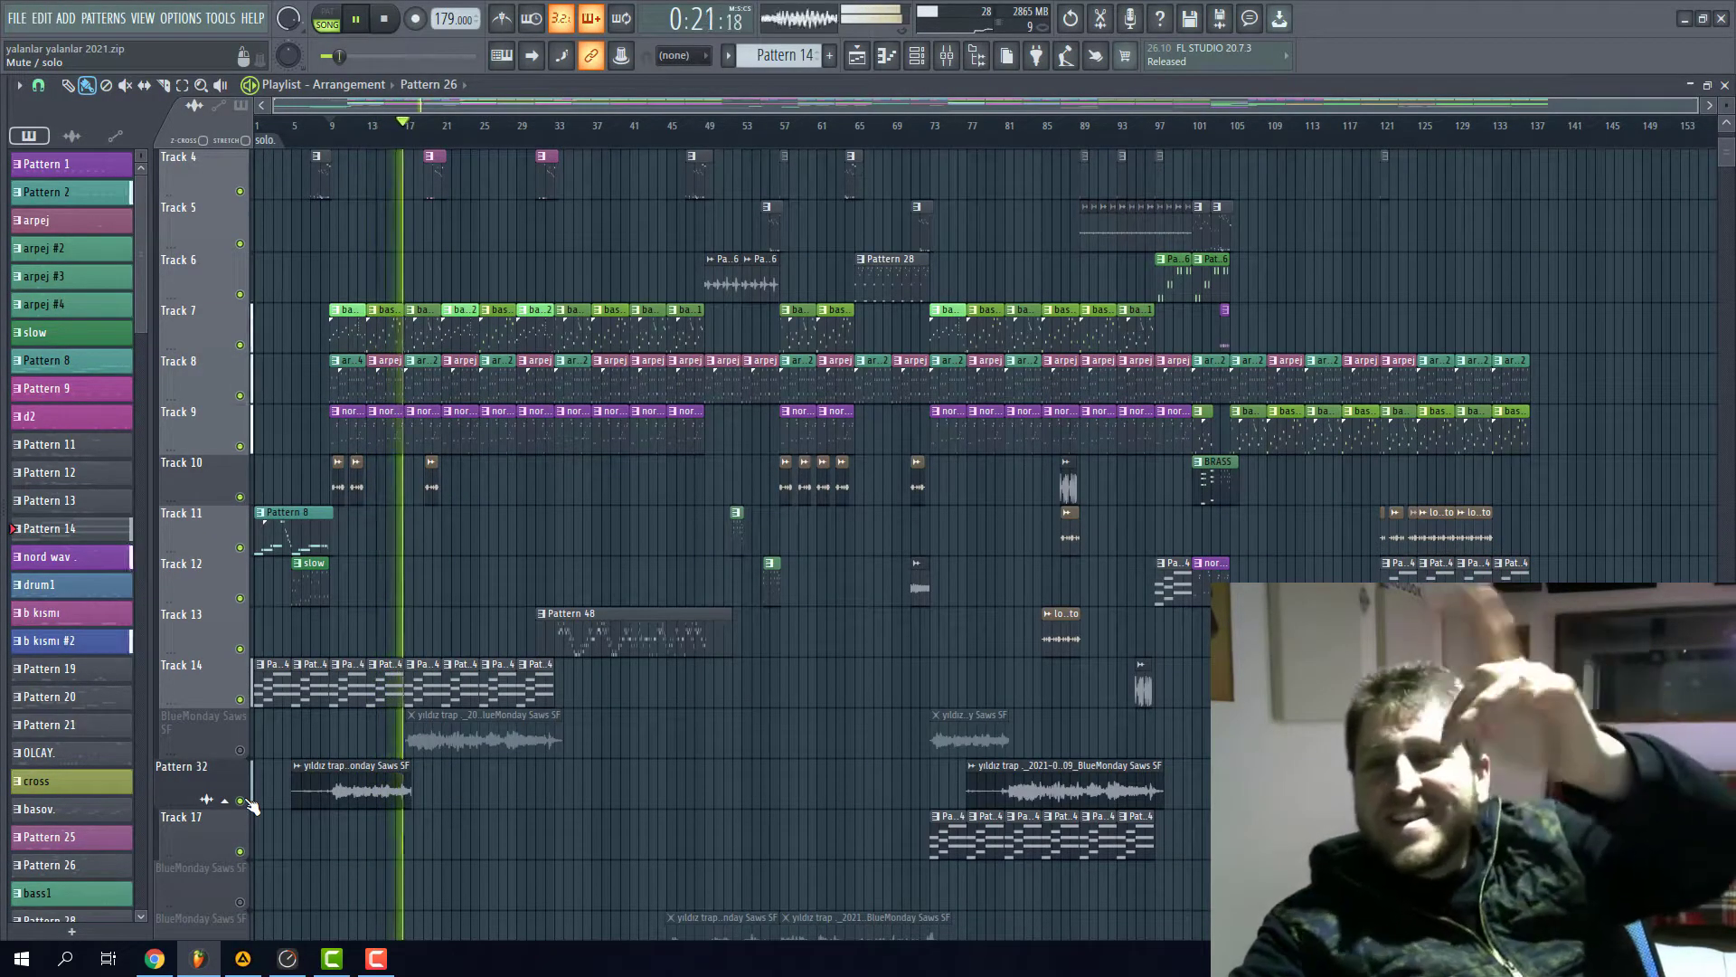
left_click(240, 800)
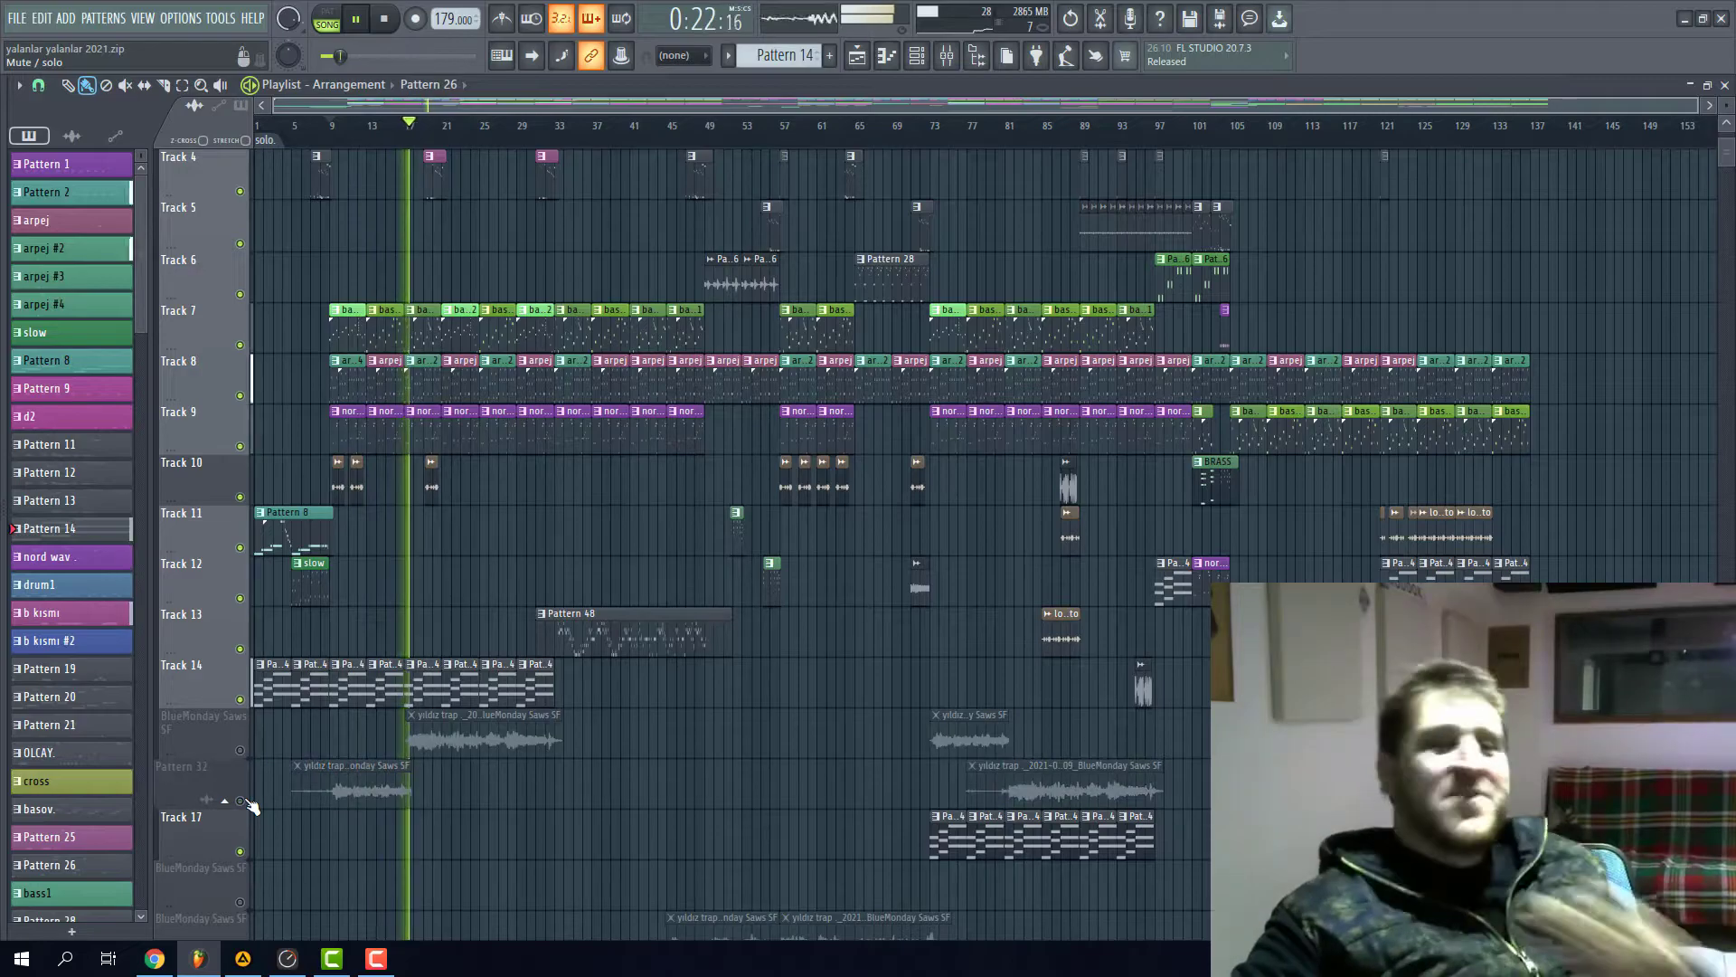
left_click(240, 750)
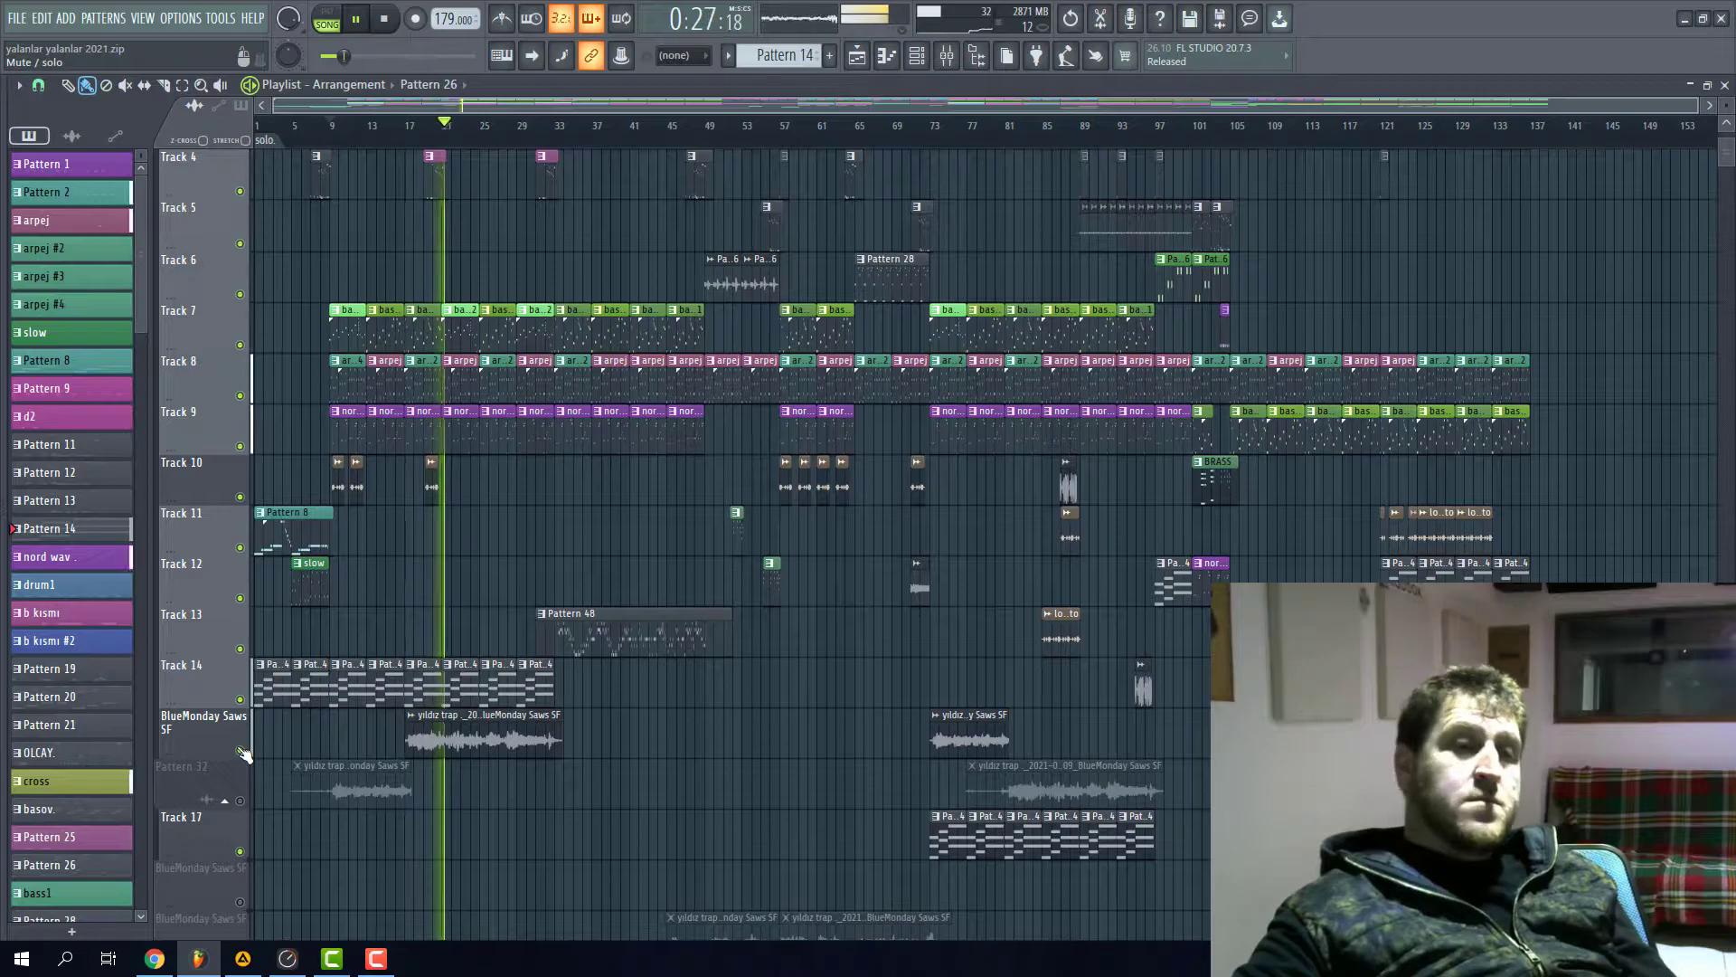
left_click(241, 751)
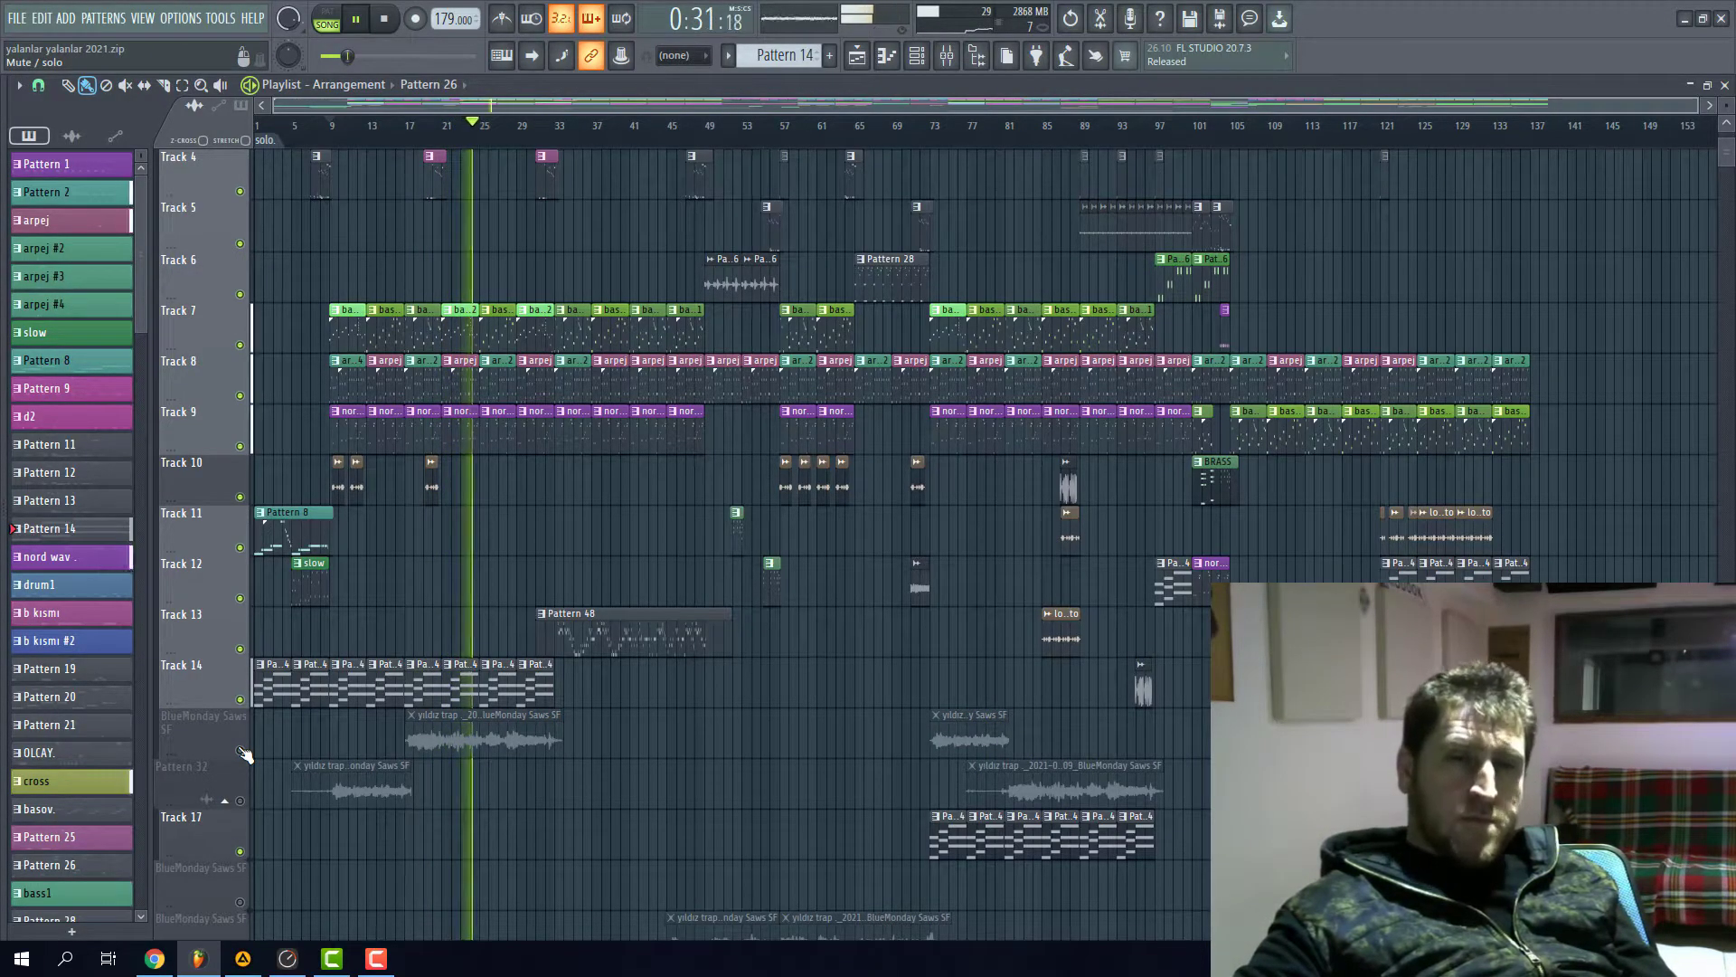
left_click(240, 750)
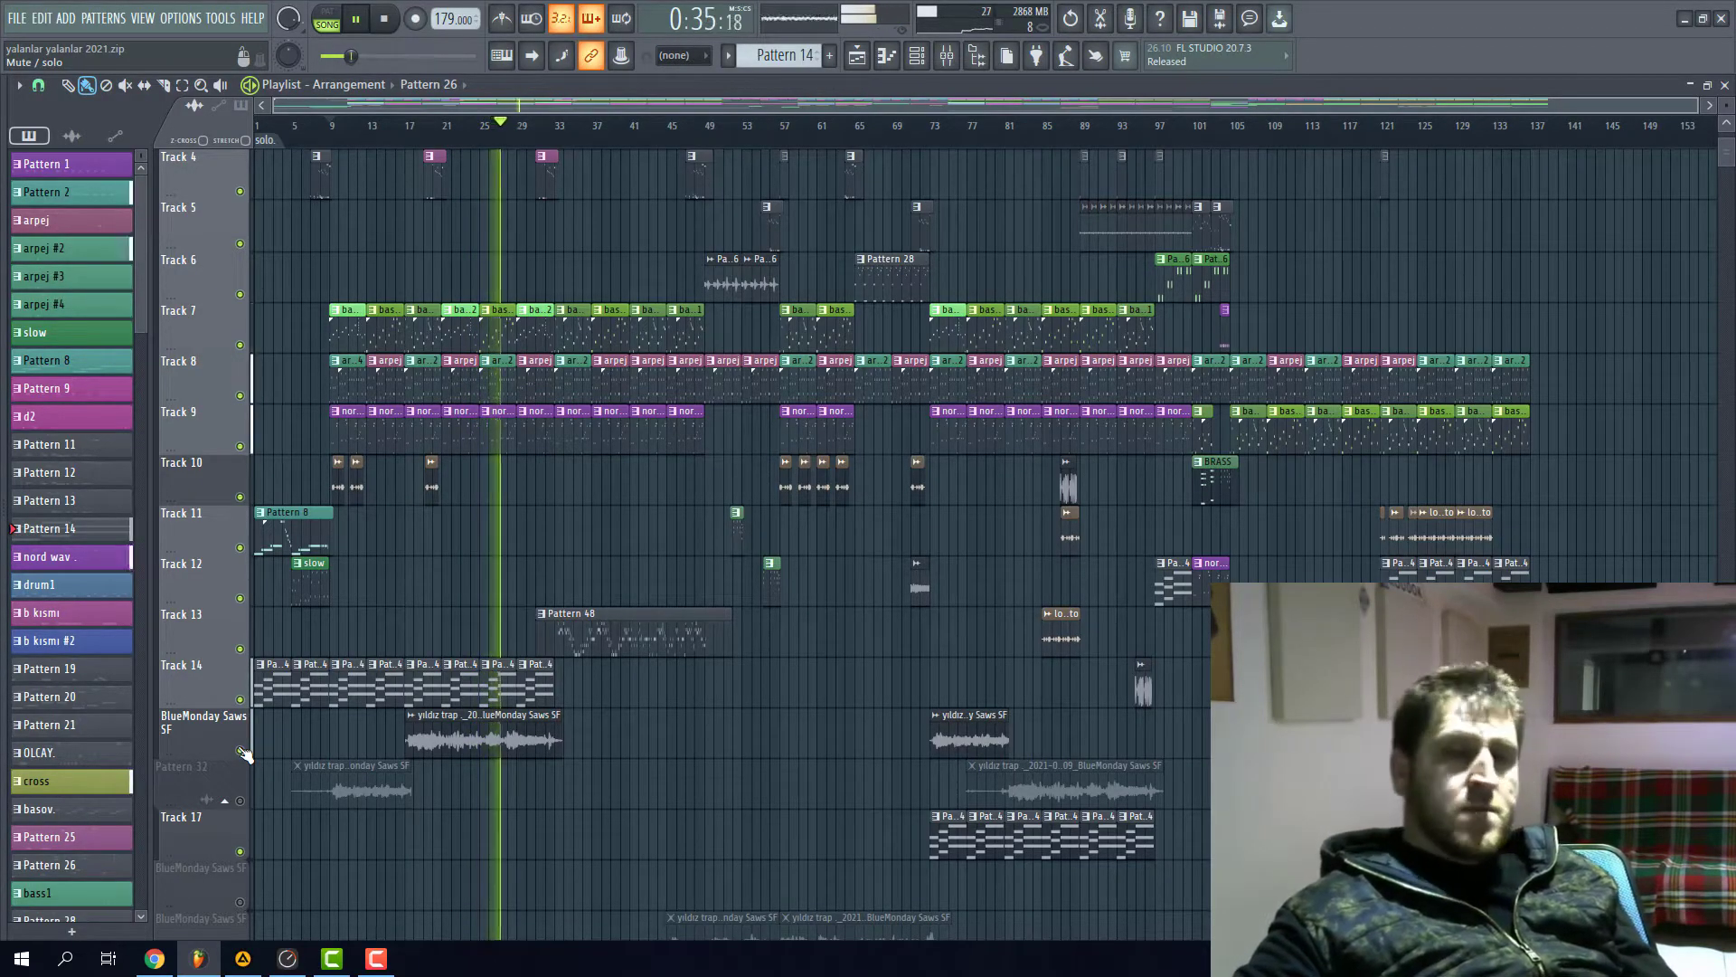
left_click(240, 750)
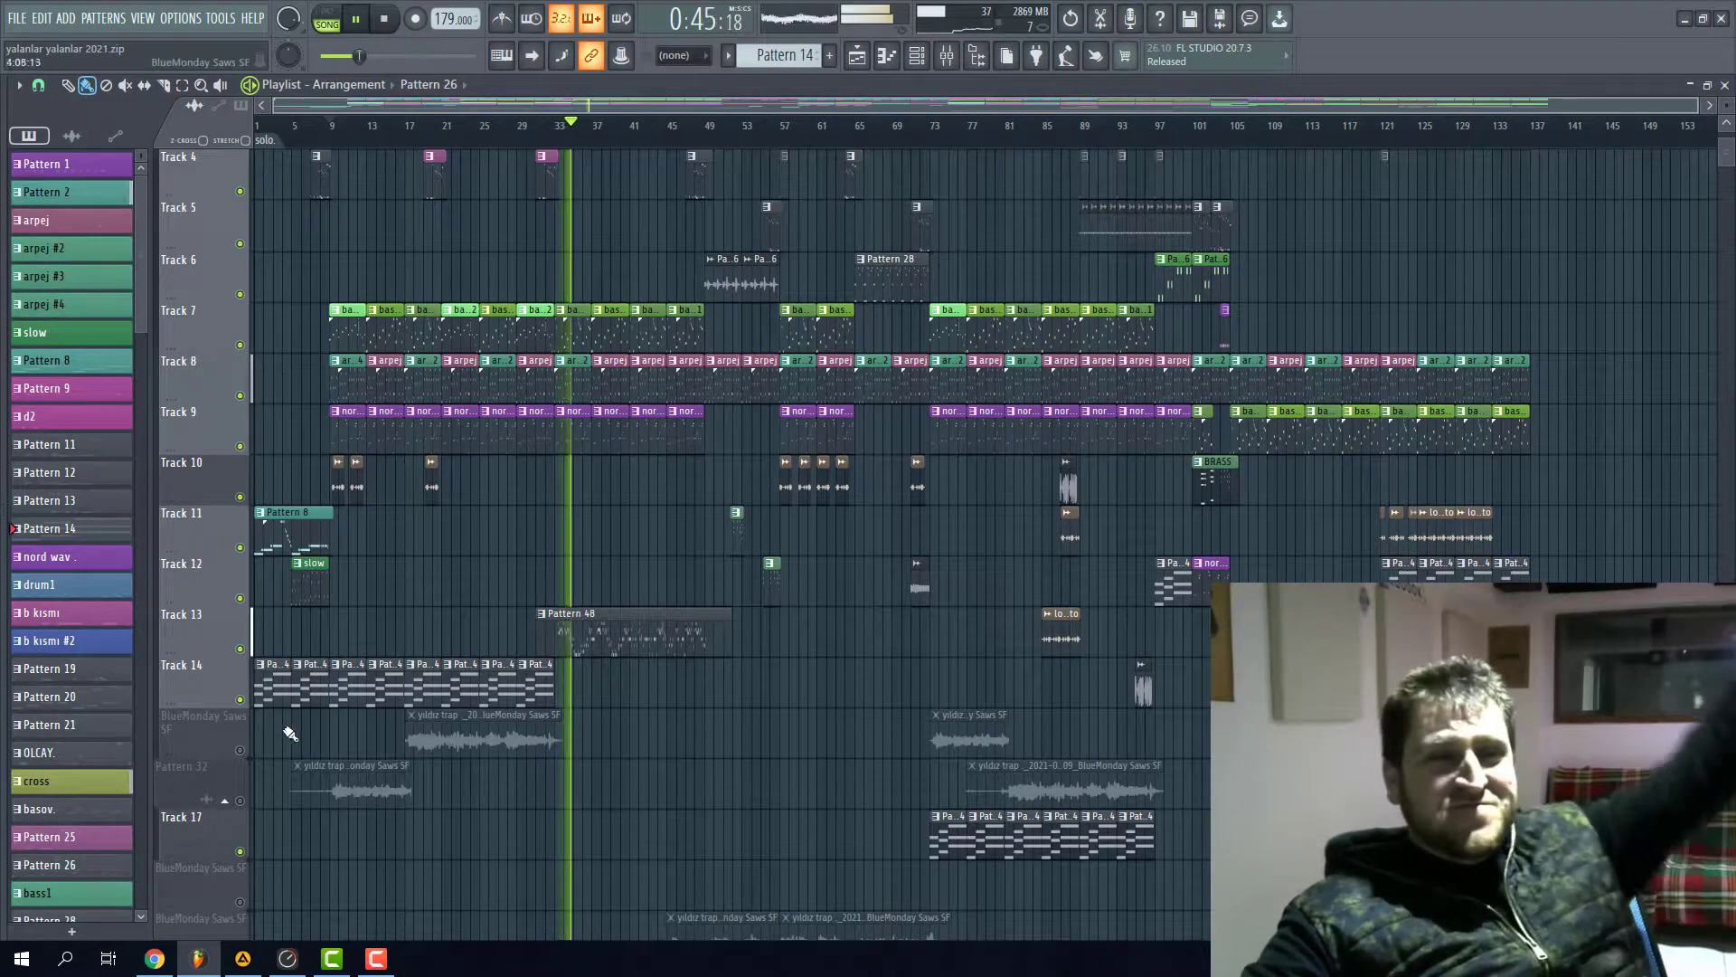
- Mute Track 13 and check the playback levels in RME TotalMix FX before returning to the playlist
left_click(241, 648)
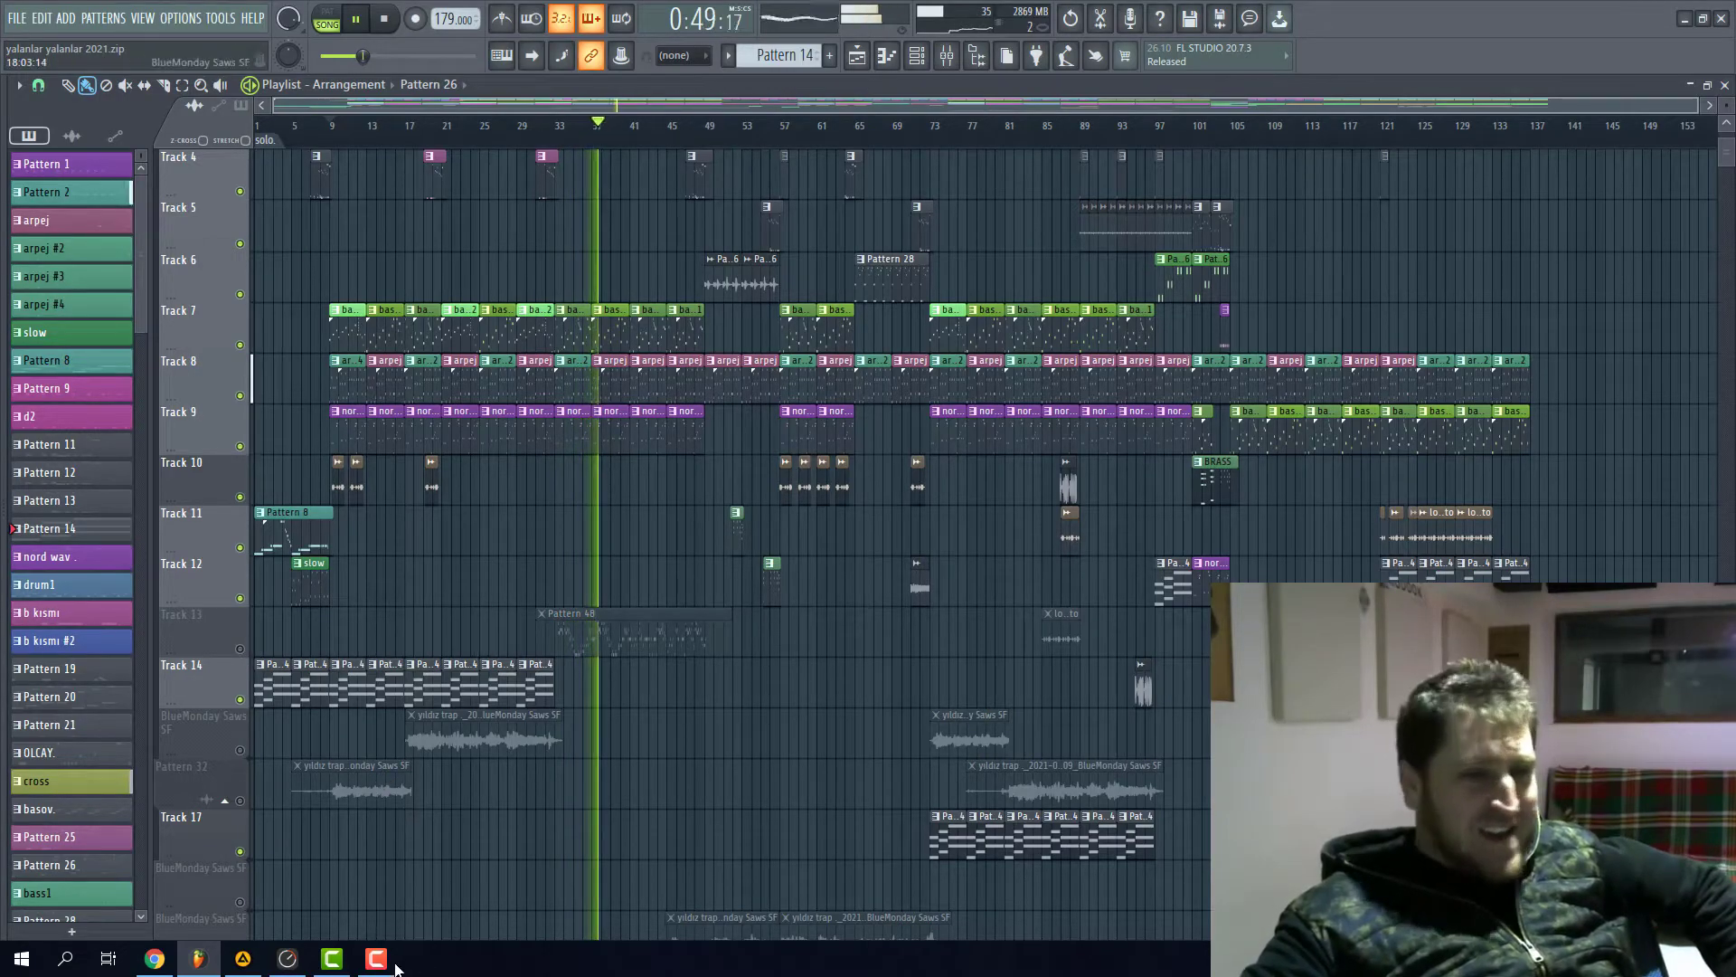
left_click(291, 960)
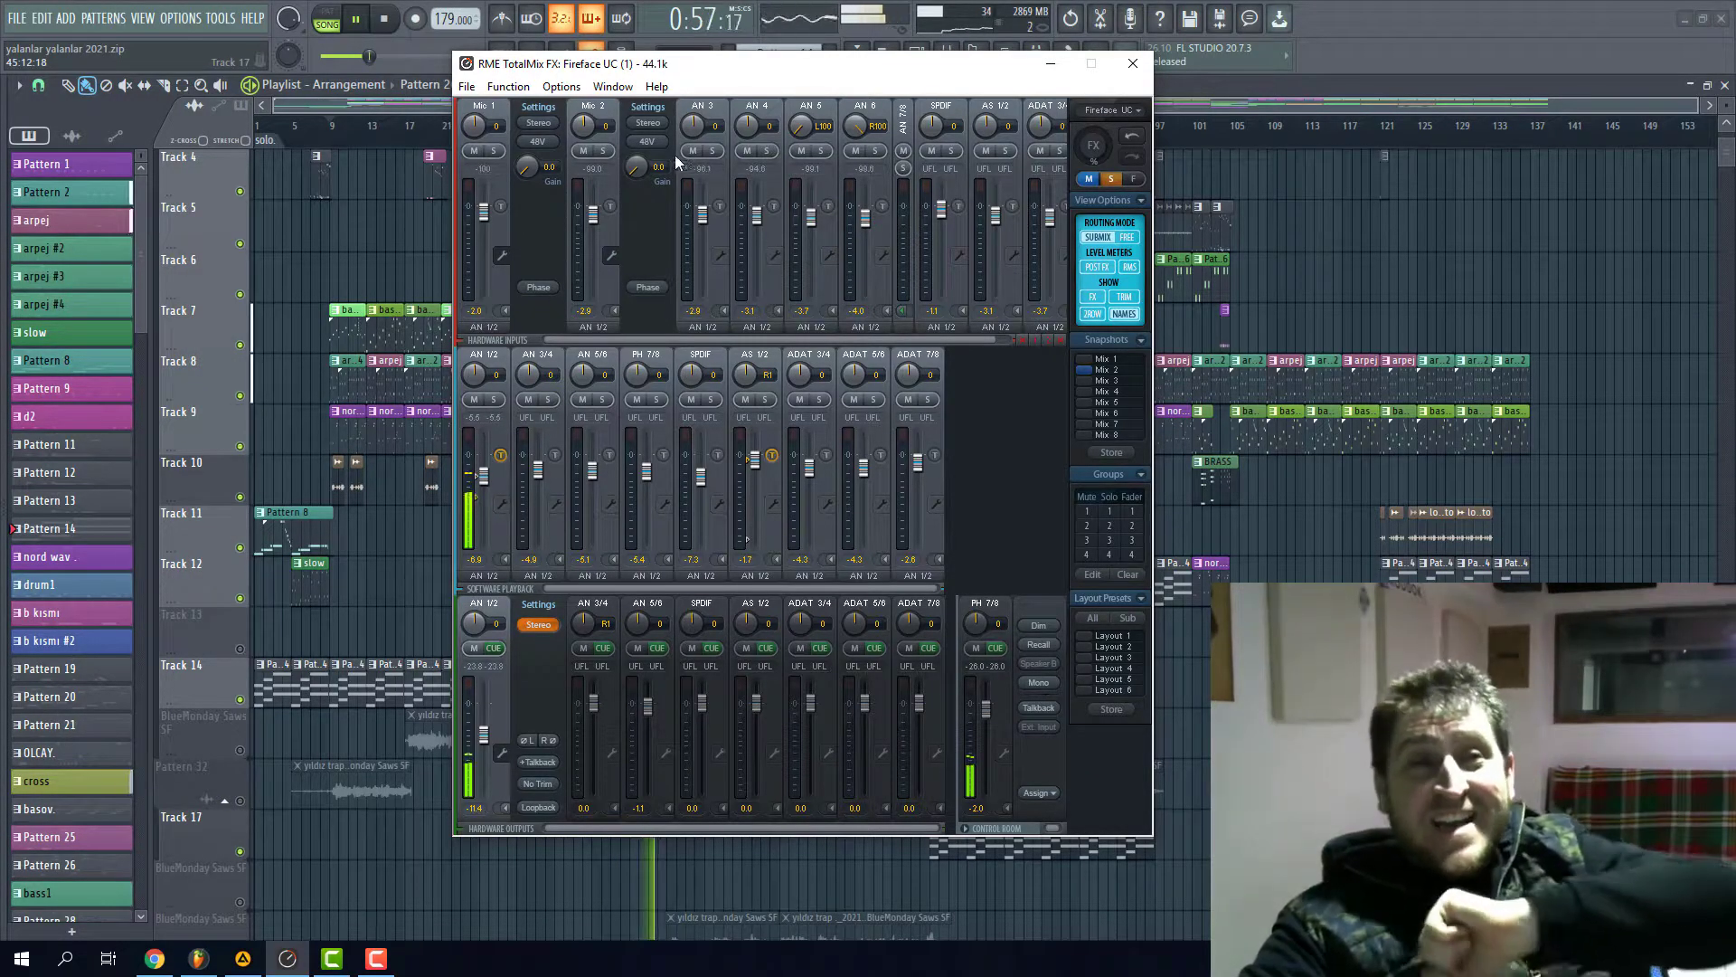
left_click(271, 16)
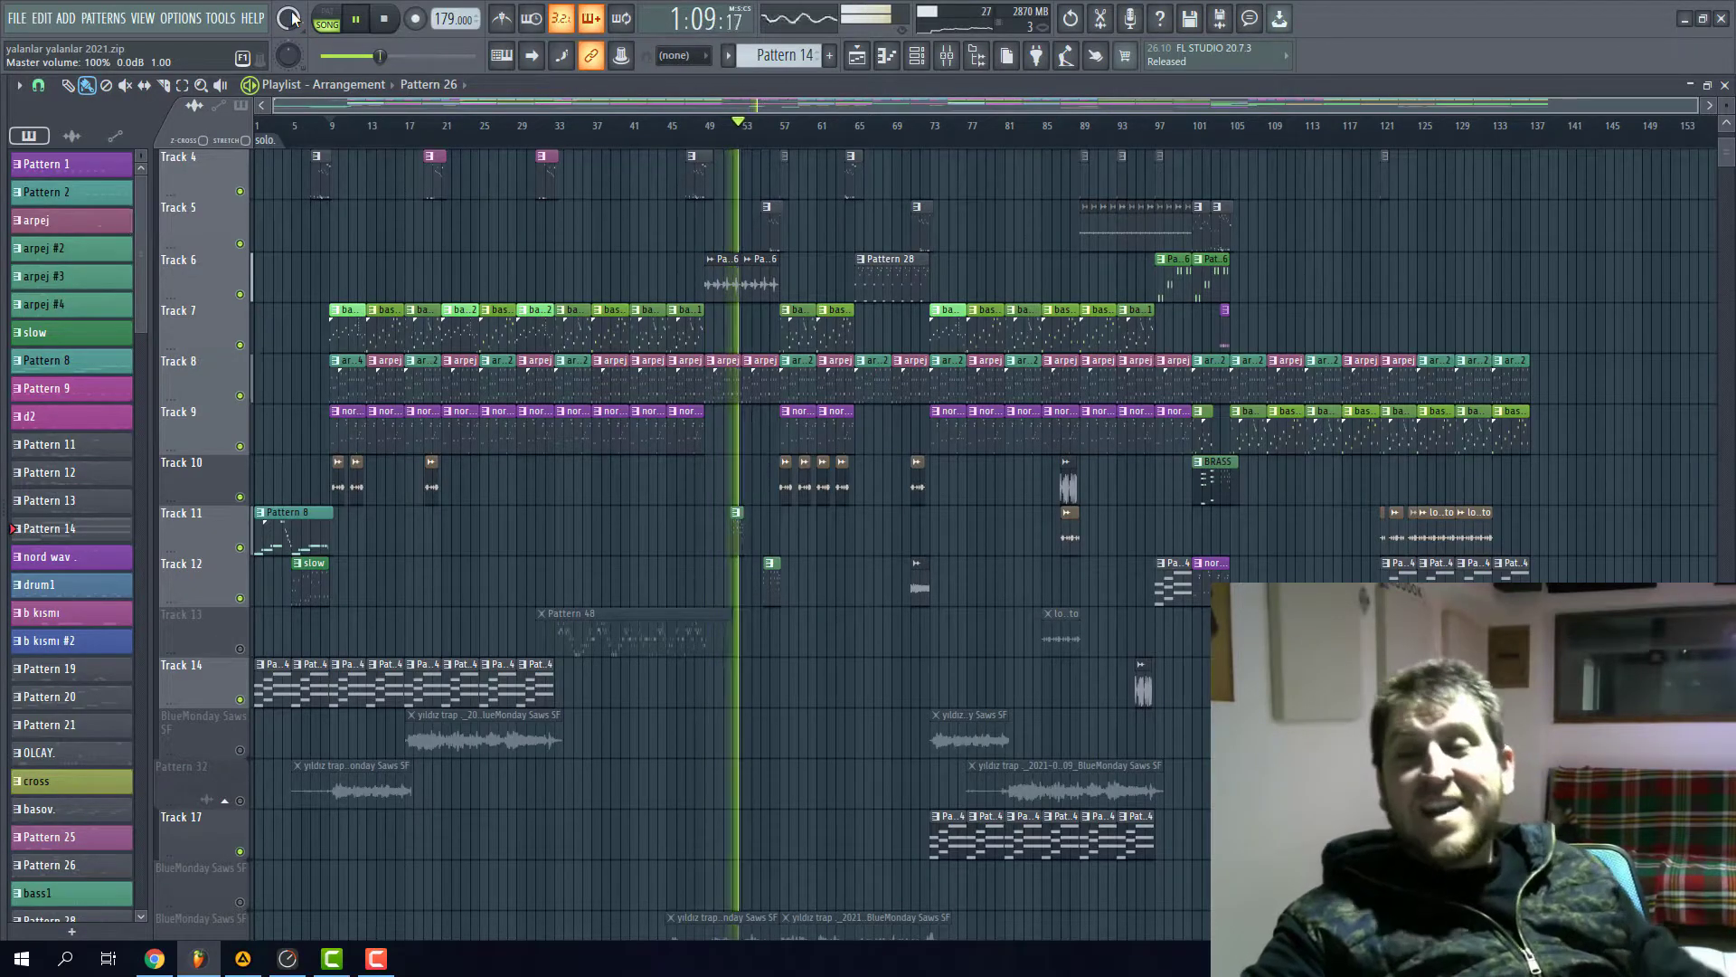
- Audition the BlueMonday Saws SF track just above Track 20 by unmuting and re-muting it, and view the whole arrangement
scroll(289, 19, "down", 4)
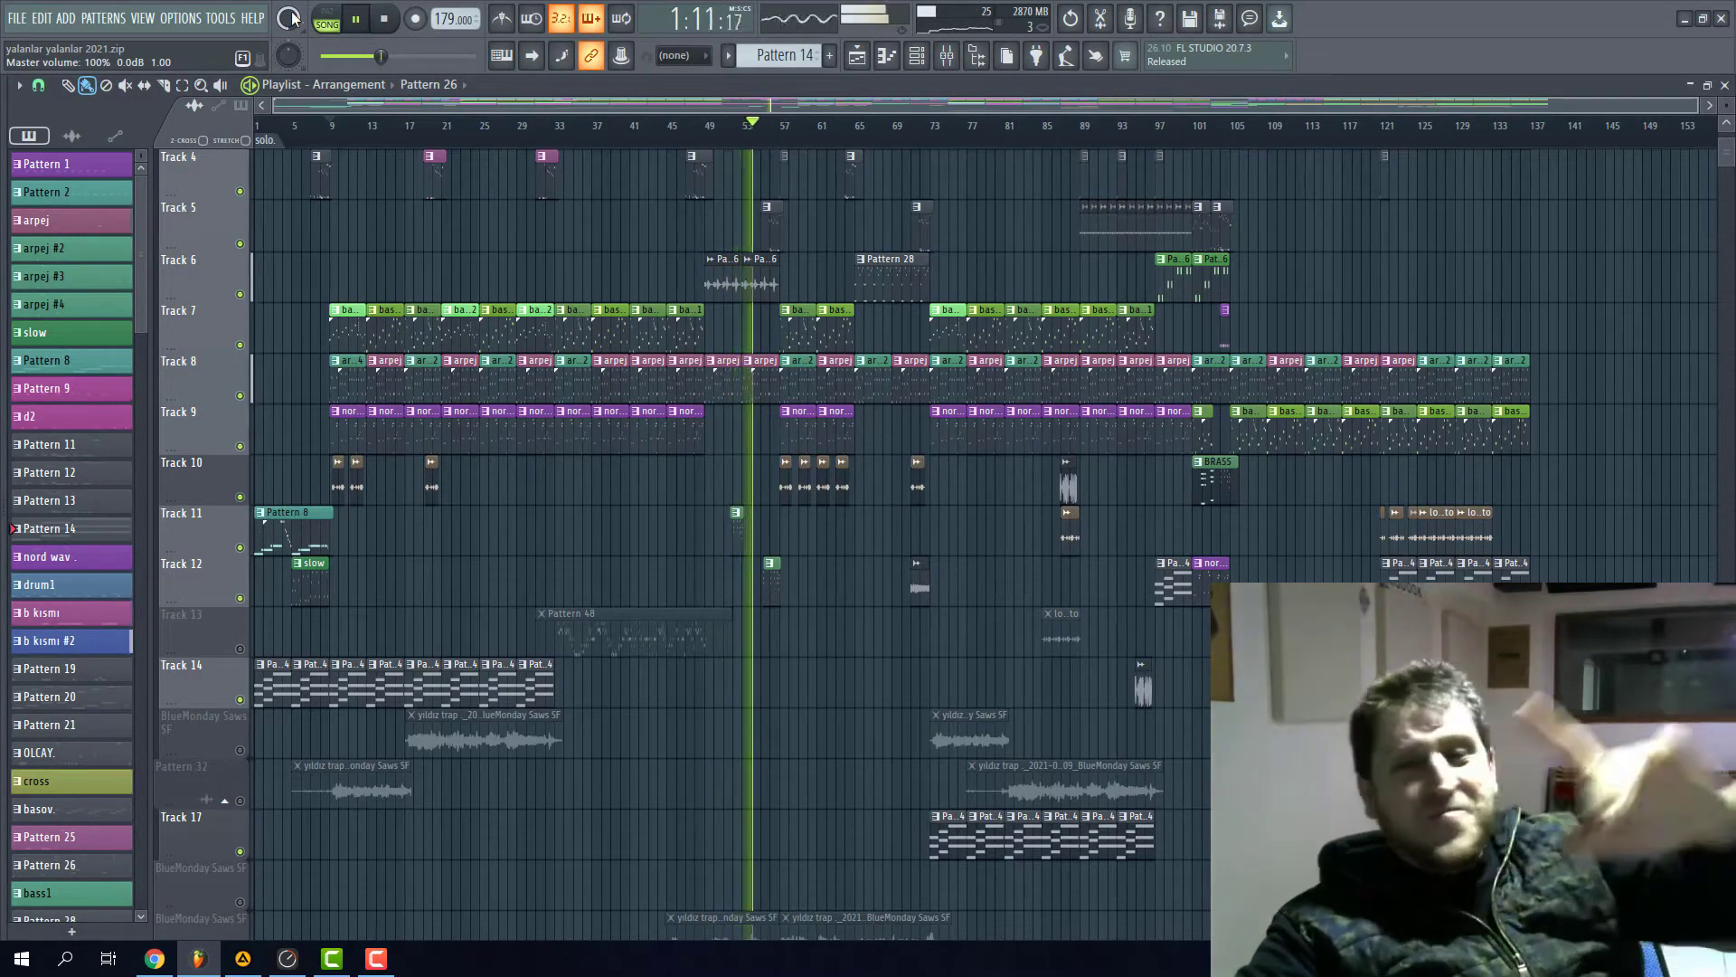
scroll(281, 525, "down", 6)
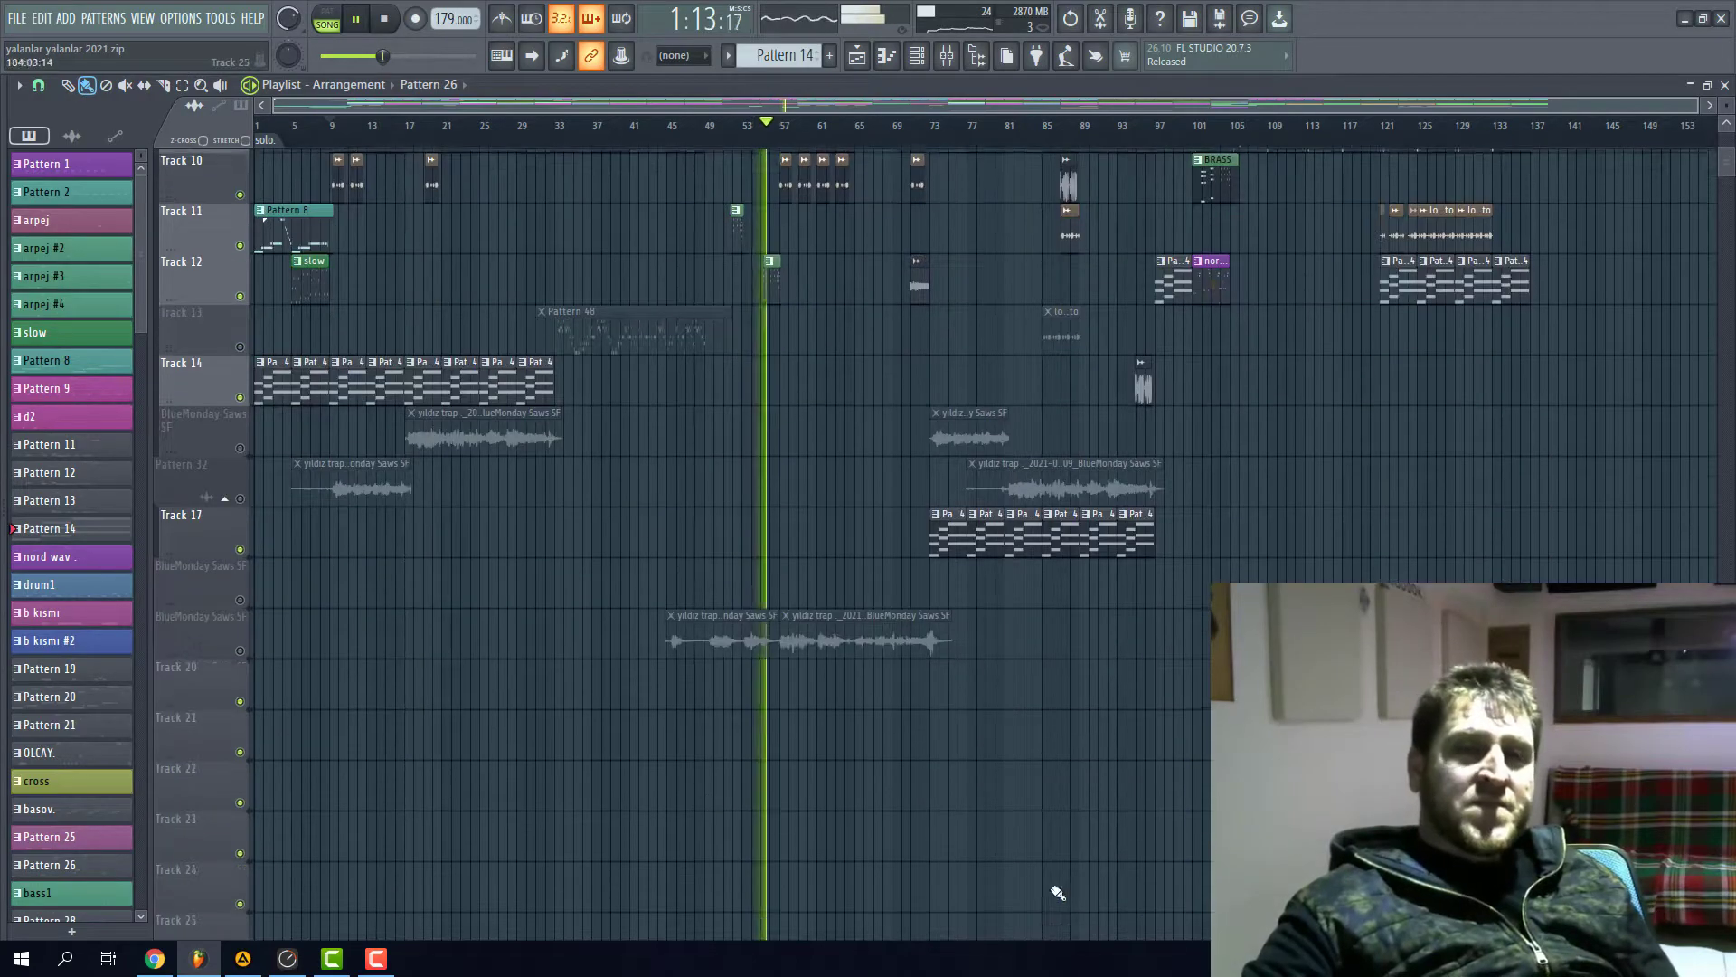
left_click(239, 648)
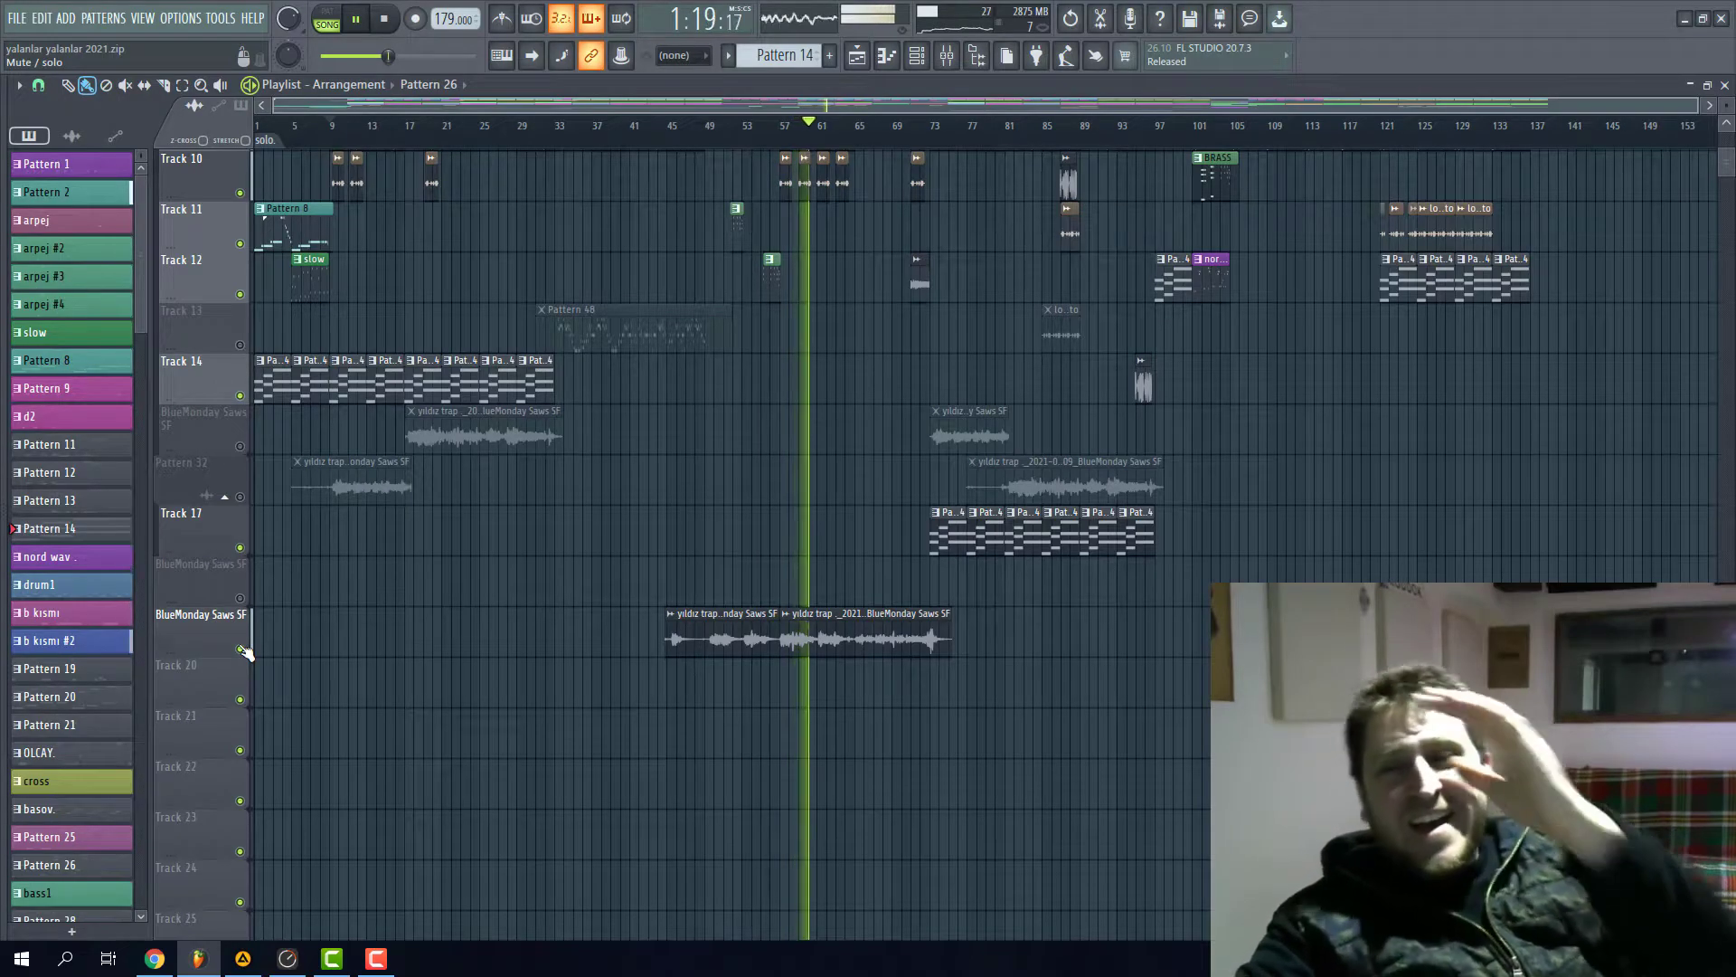
left_click(240, 648)
scroll(244, 649, "up", 5)
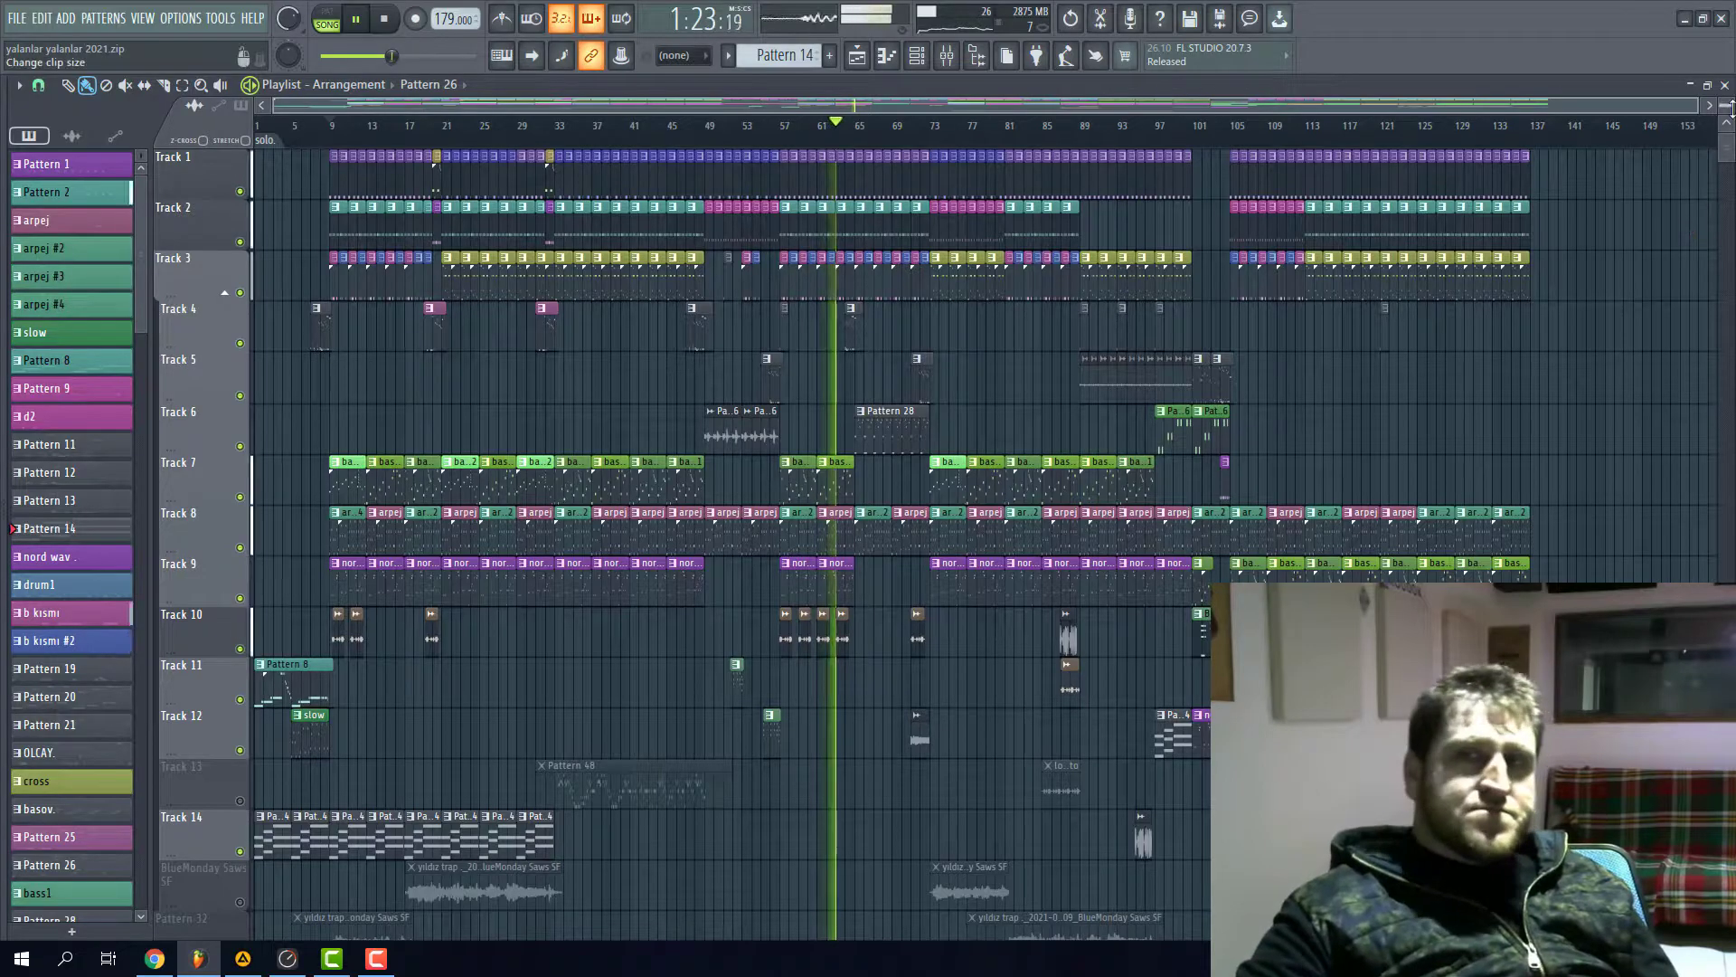
scroll(1105, 381, "down", 3)
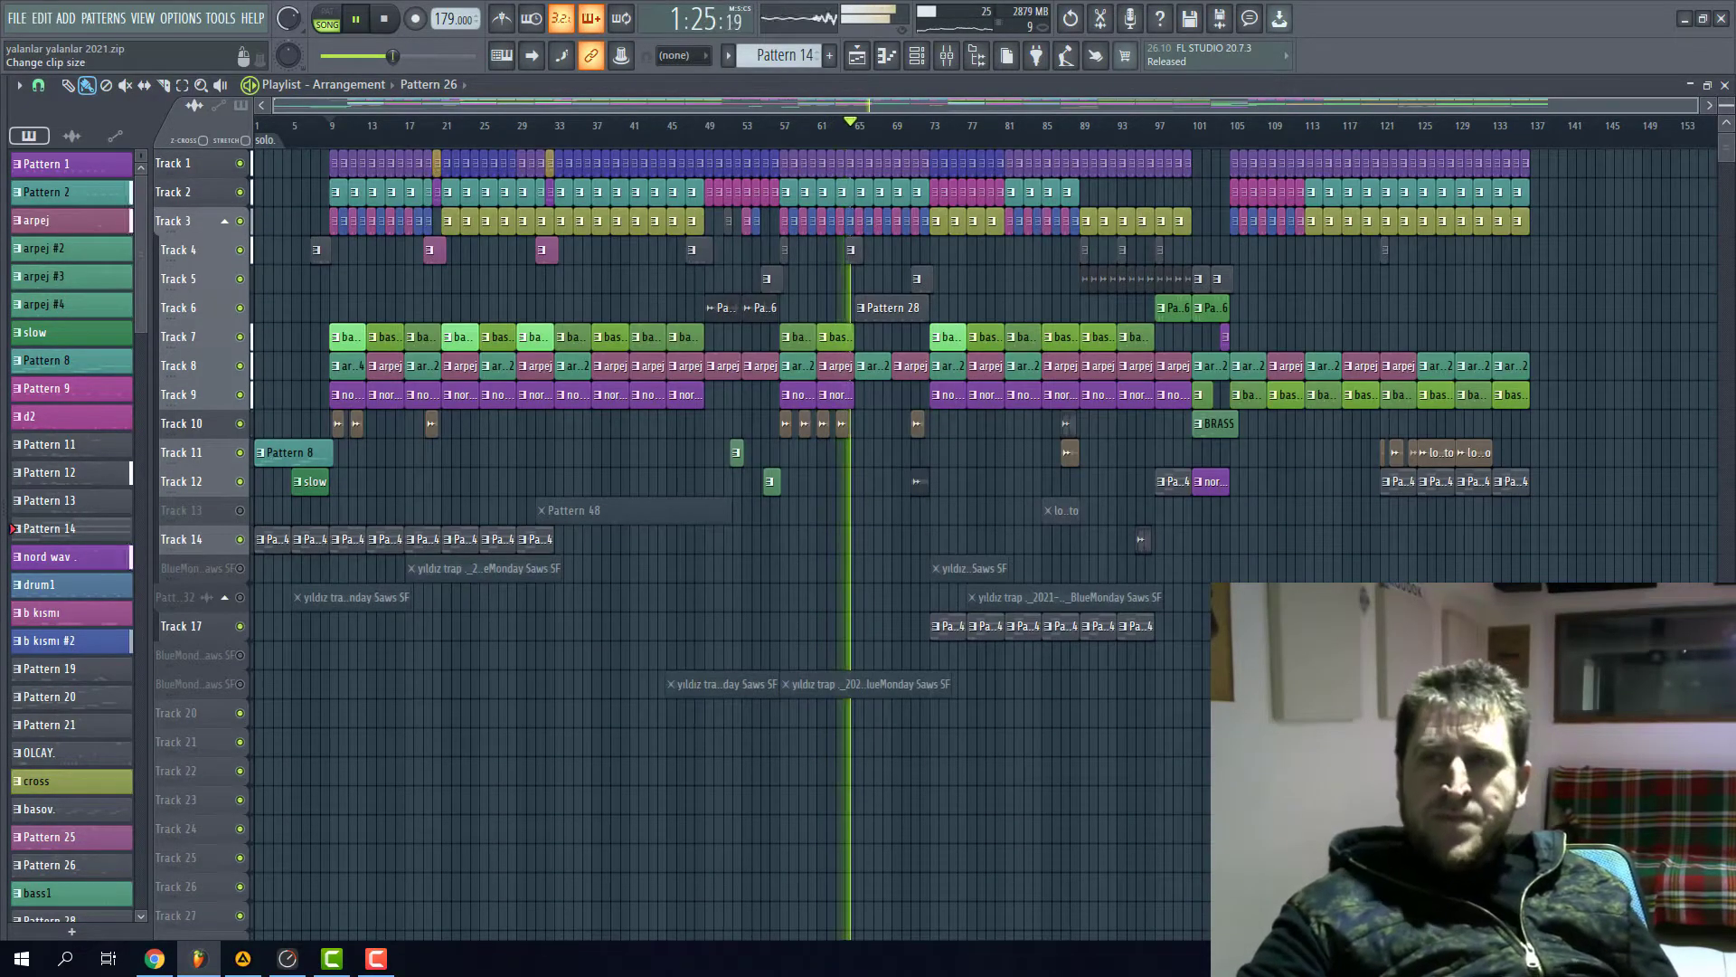
- Enlarge the playlist tracks, play on to the section around bars 77 to 93, and replay it from about bar 87
scroll(1105, 381, "up", 3)
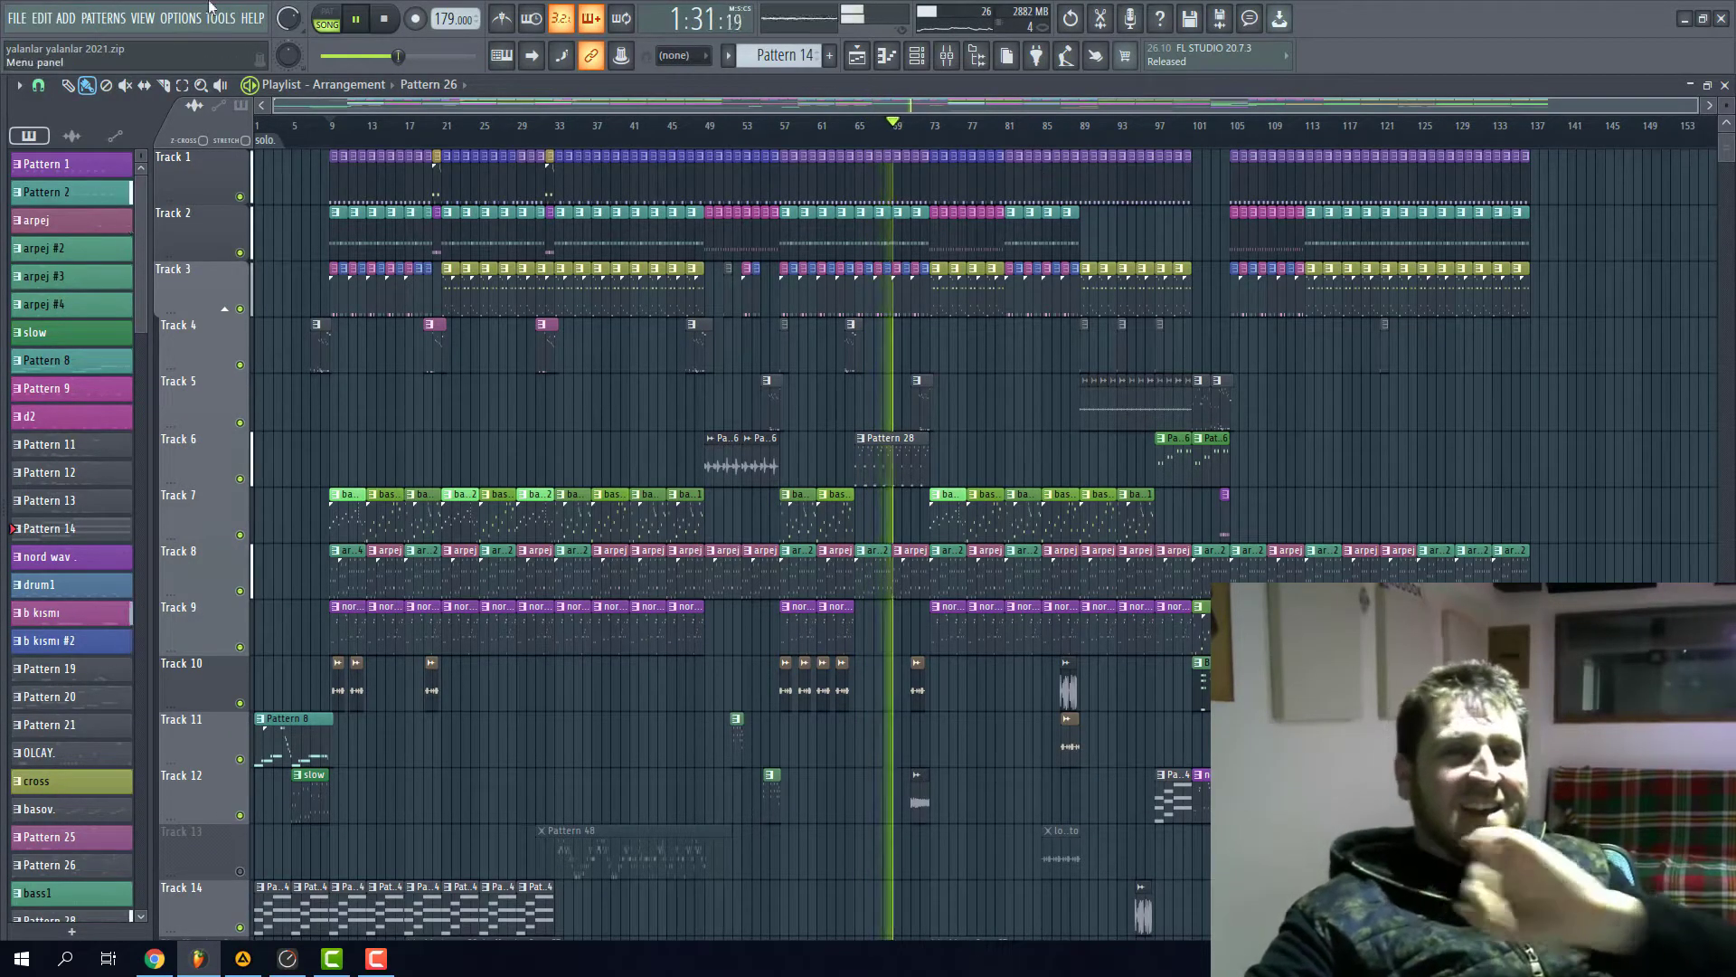
scroll(286, 16, "up", 5)
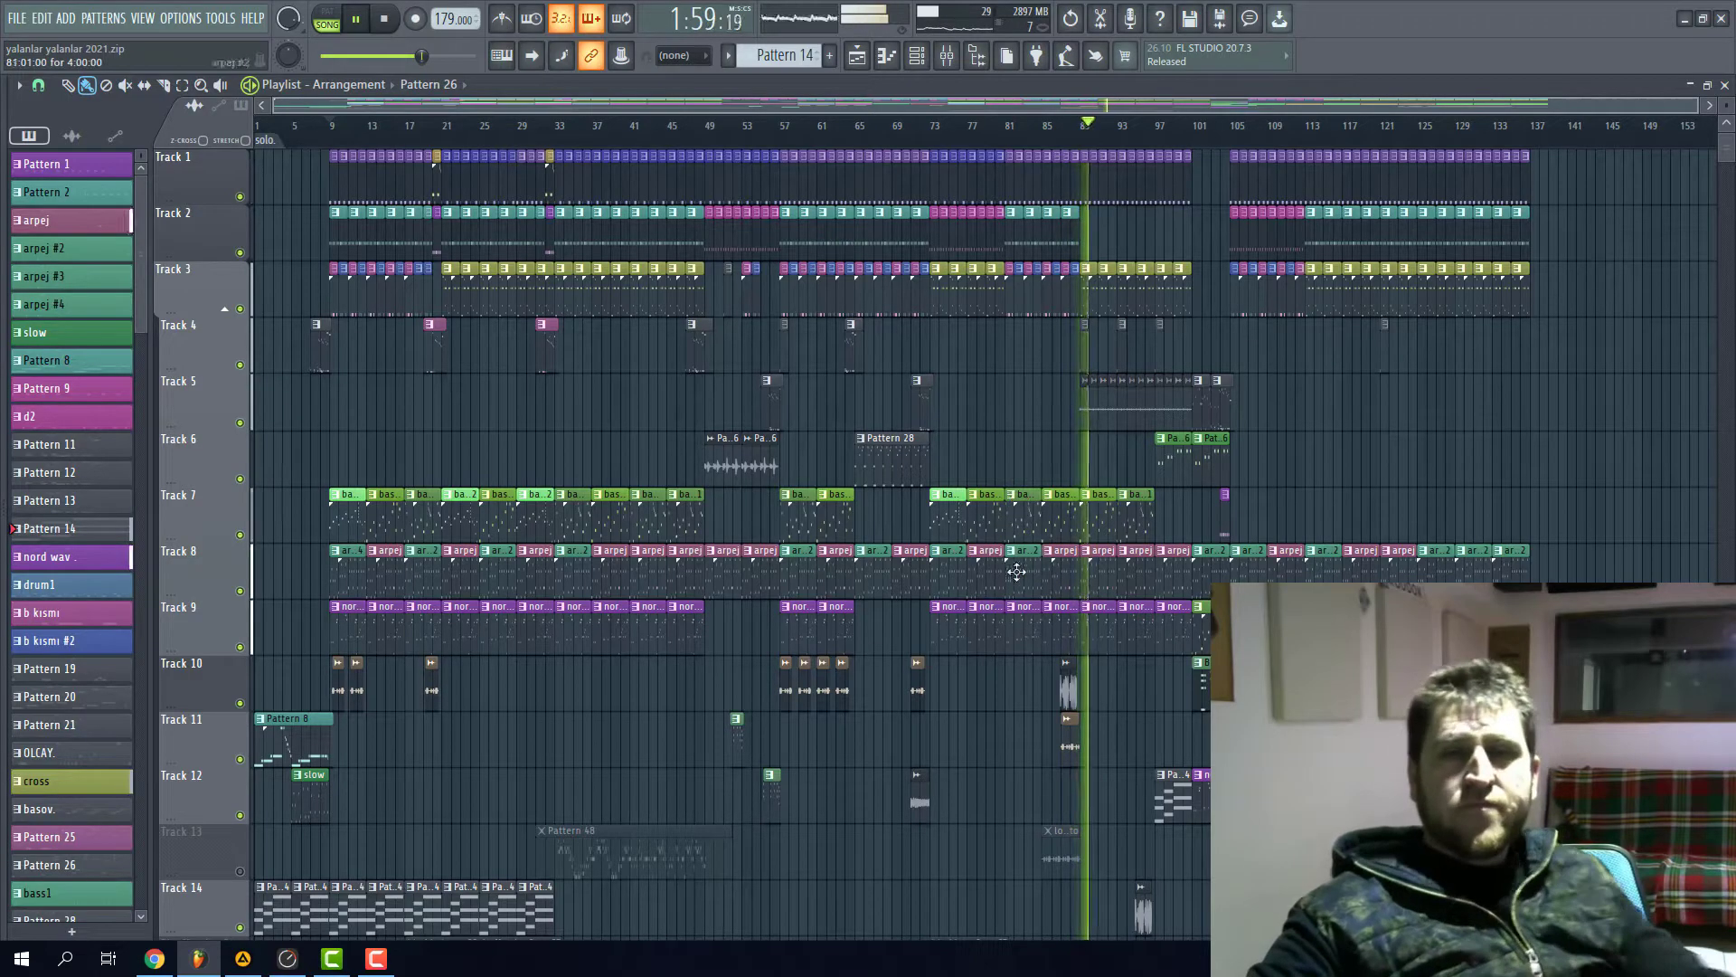
scroll(1046, 678, "up", 3)
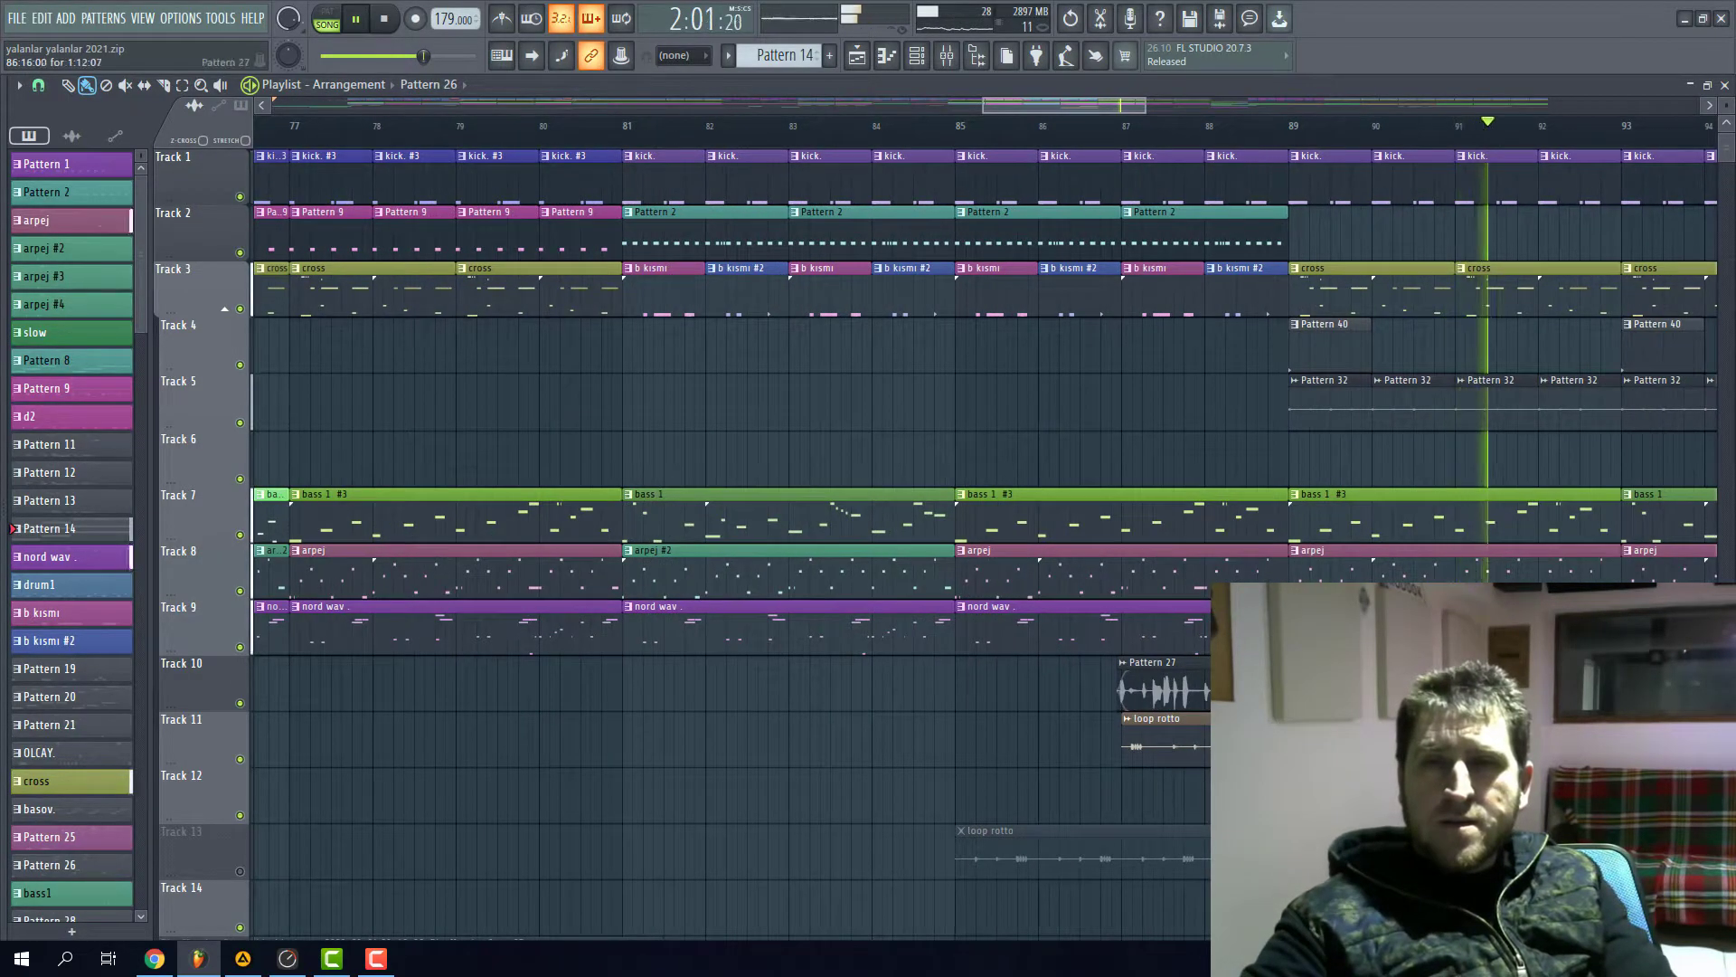
key("space")
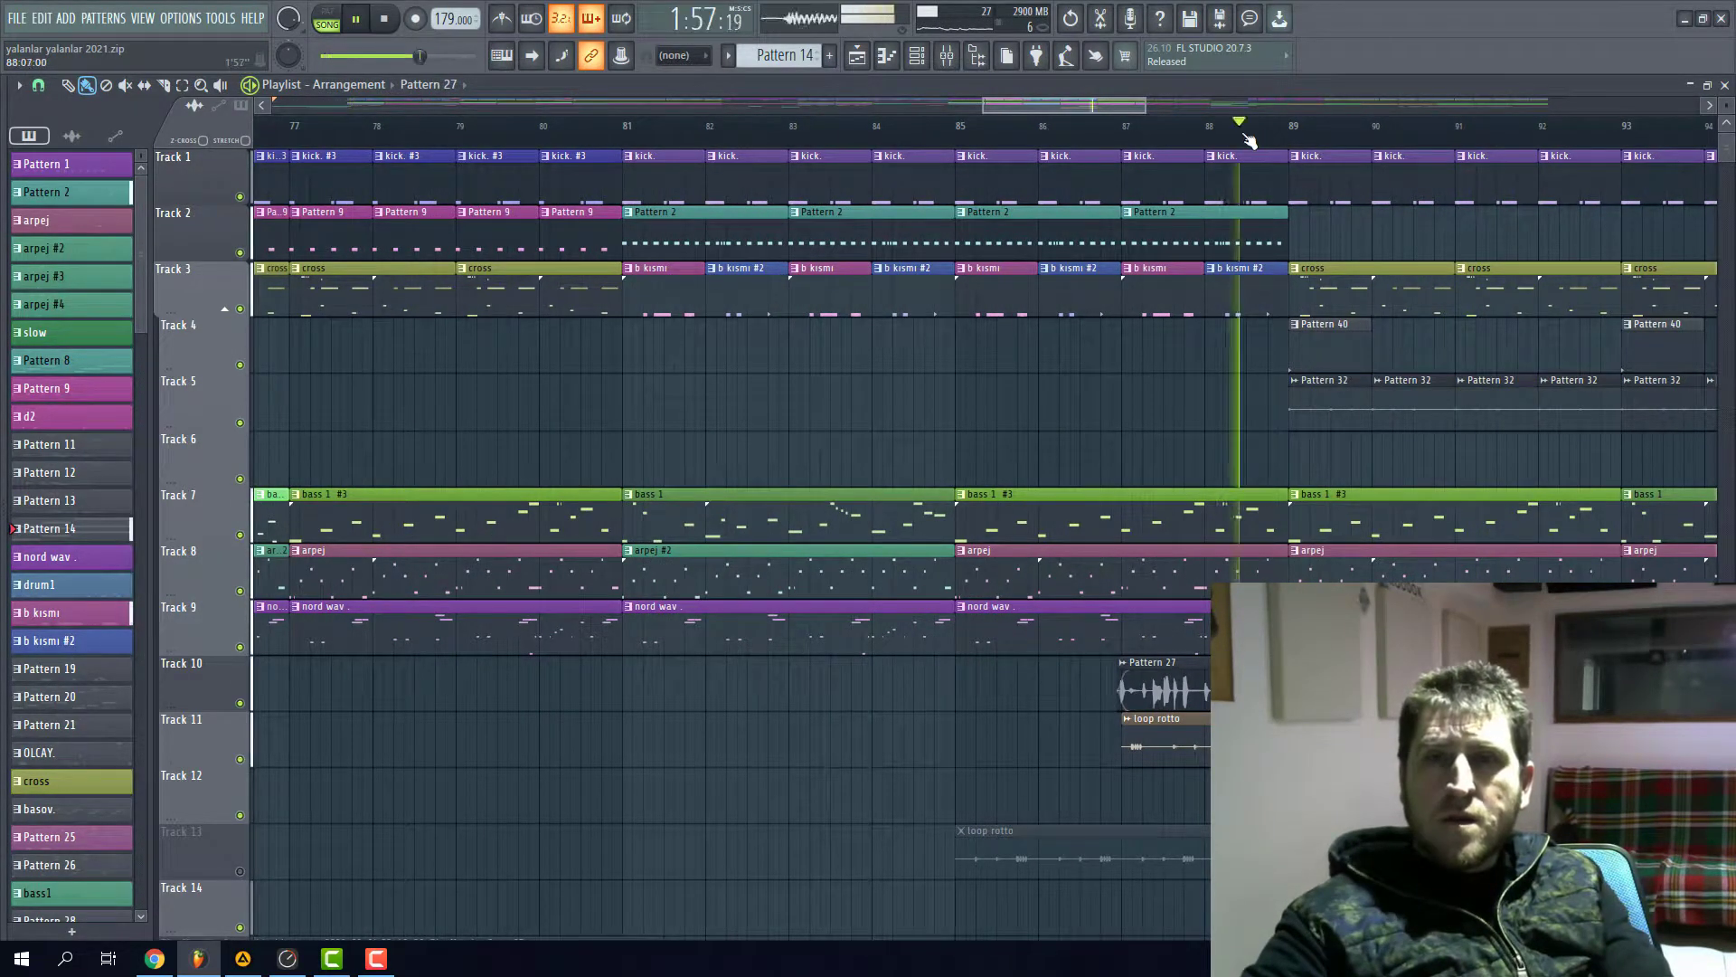
left_click(1194, 136)
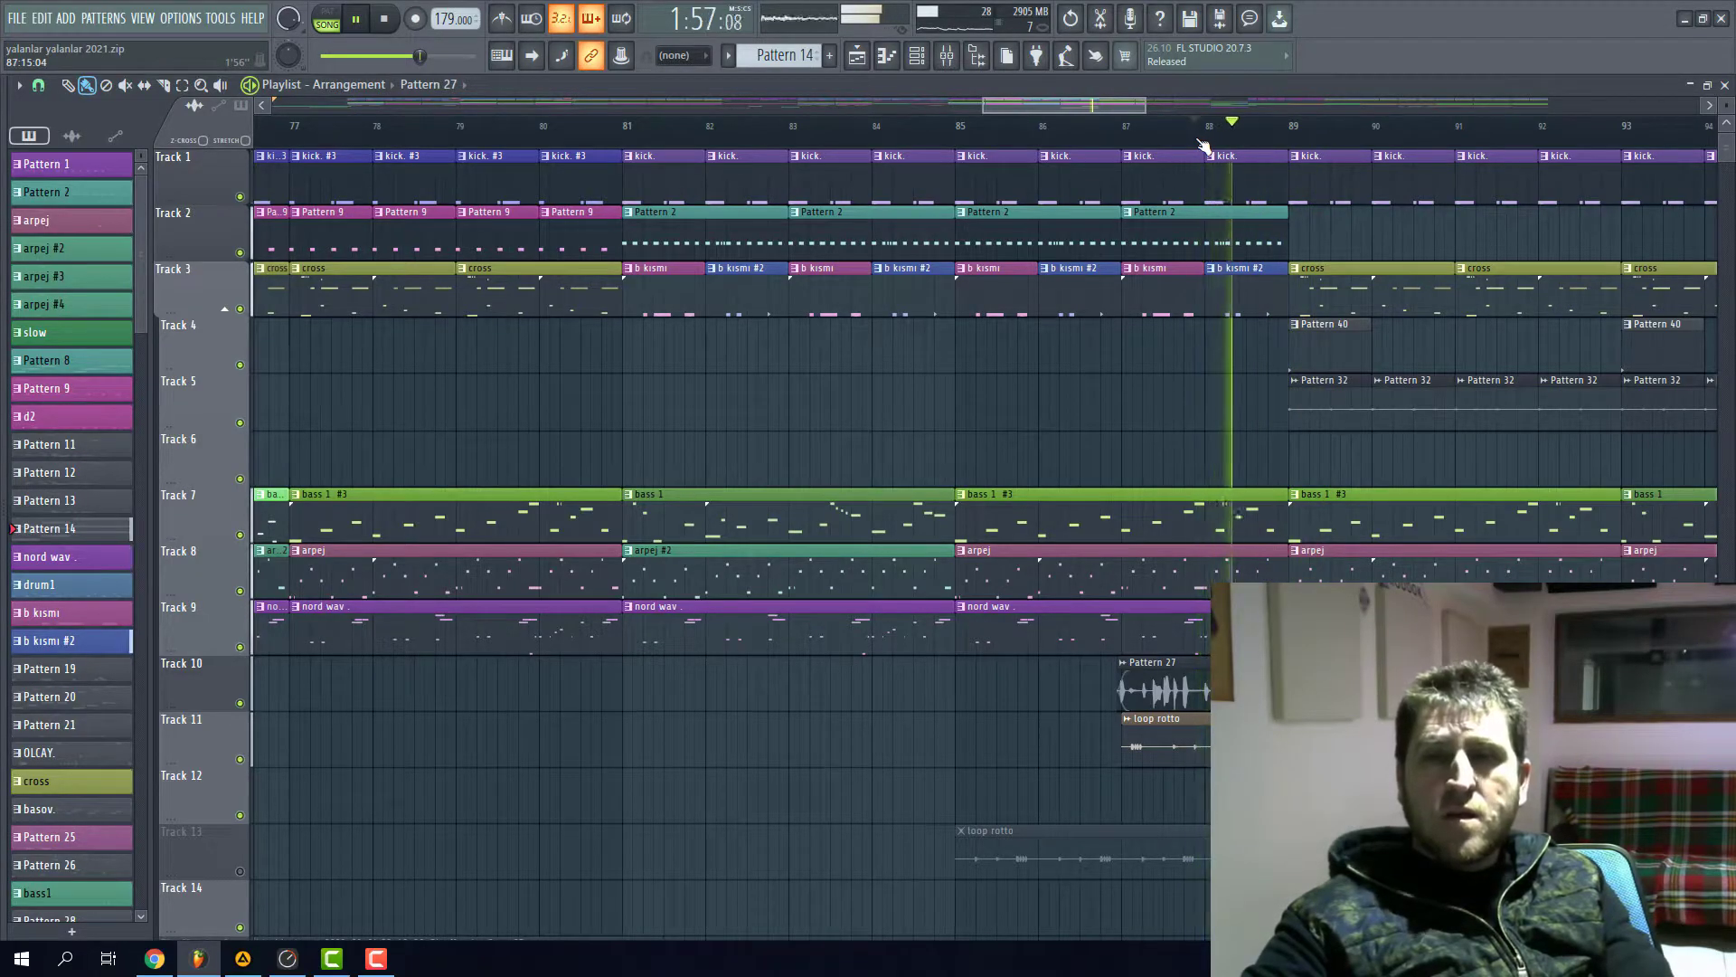
left_click(1129, 140)
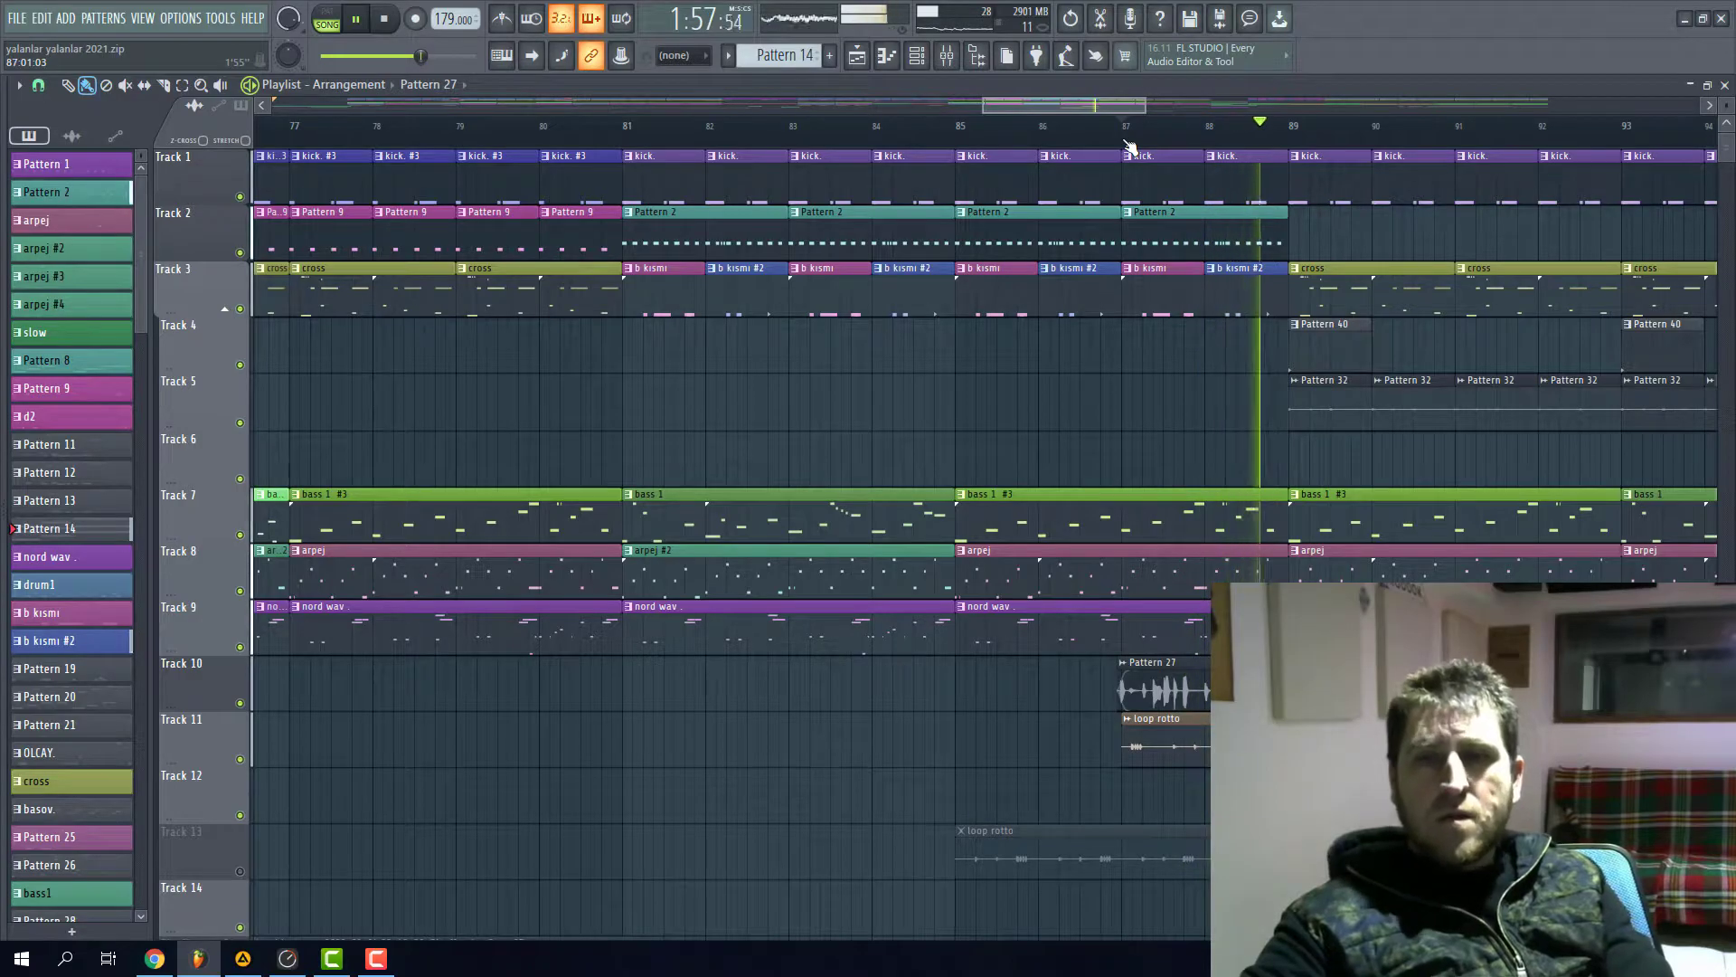
- Trim the start of the Pattern 27 clip on Track 14 to just before bar 95, replaying it from bar 94
left_click_drag(1141, 104, 1502, 104)
scroll(684, 429, "down", 3)
scroll(684, 429, "down", 1)
scroll(709, 446, "up", 5)
scroll(862, 501, "up", 2)
left_click_drag(951, 590, 935, 590)
left_click_drag(710, 607, 687, 607)
left_click(680, 127)
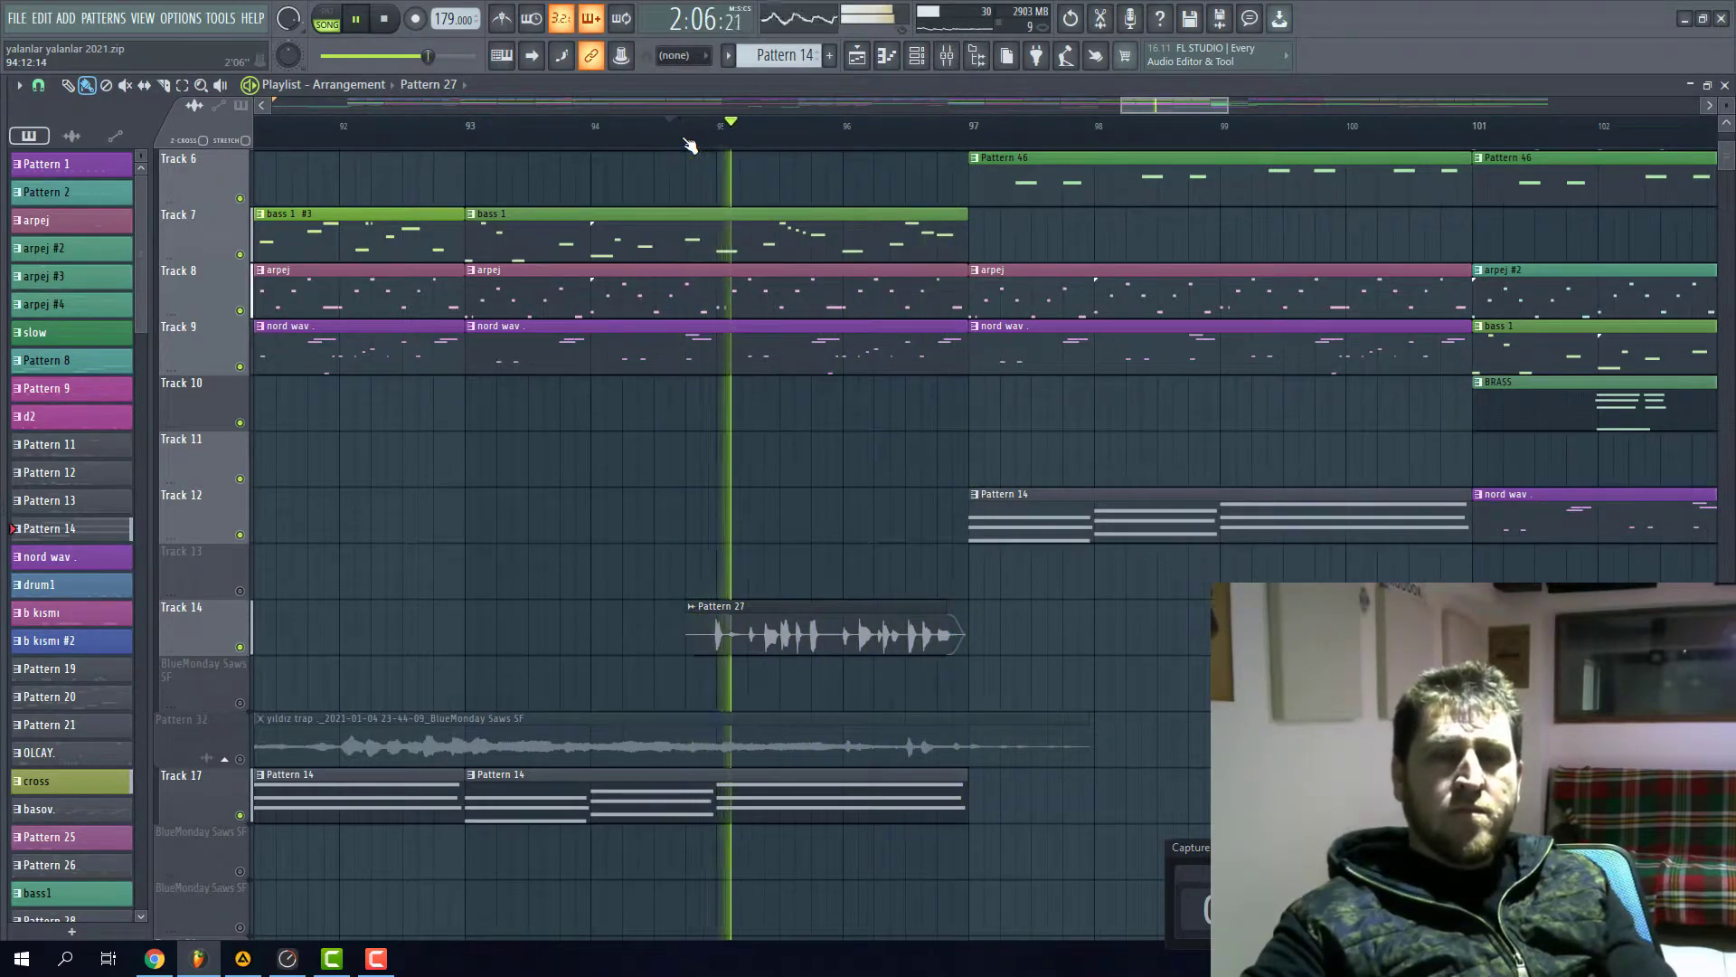
left_click_drag(688, 636, 706, 636)
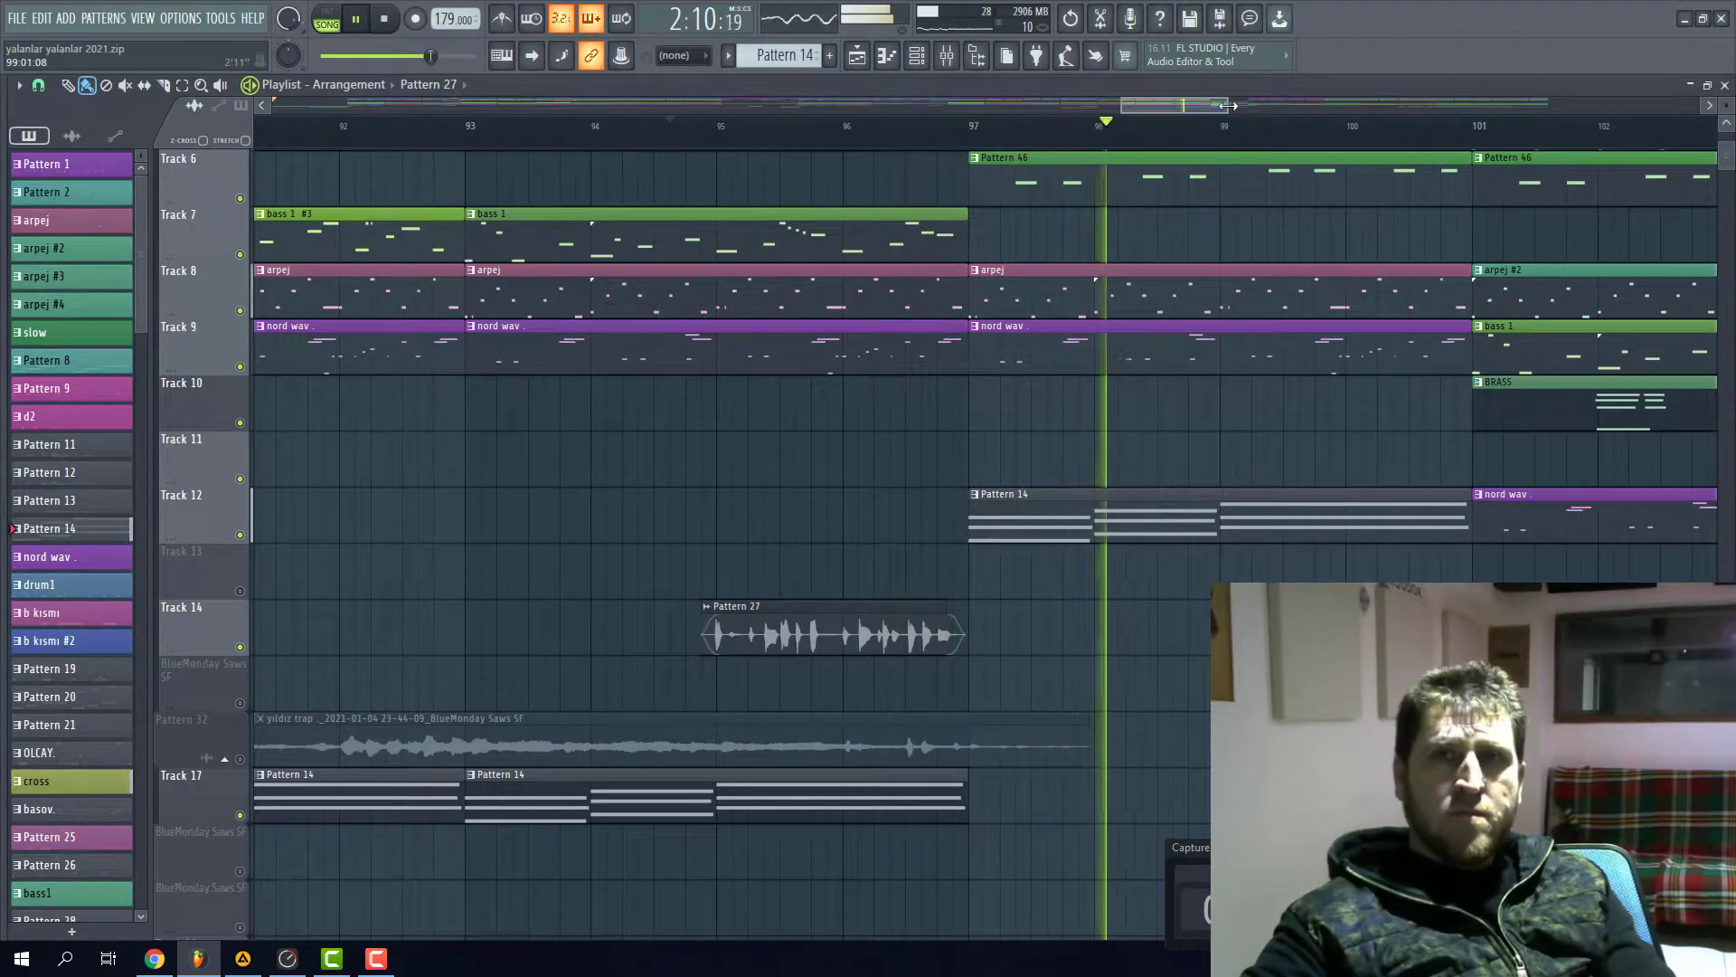
- View the rest of the arrangement from bar 91 to its end and stop playback
left_click_drag(1228, 106, 1569, 106)
scroll(669, 357, "up", 5)
key("space")
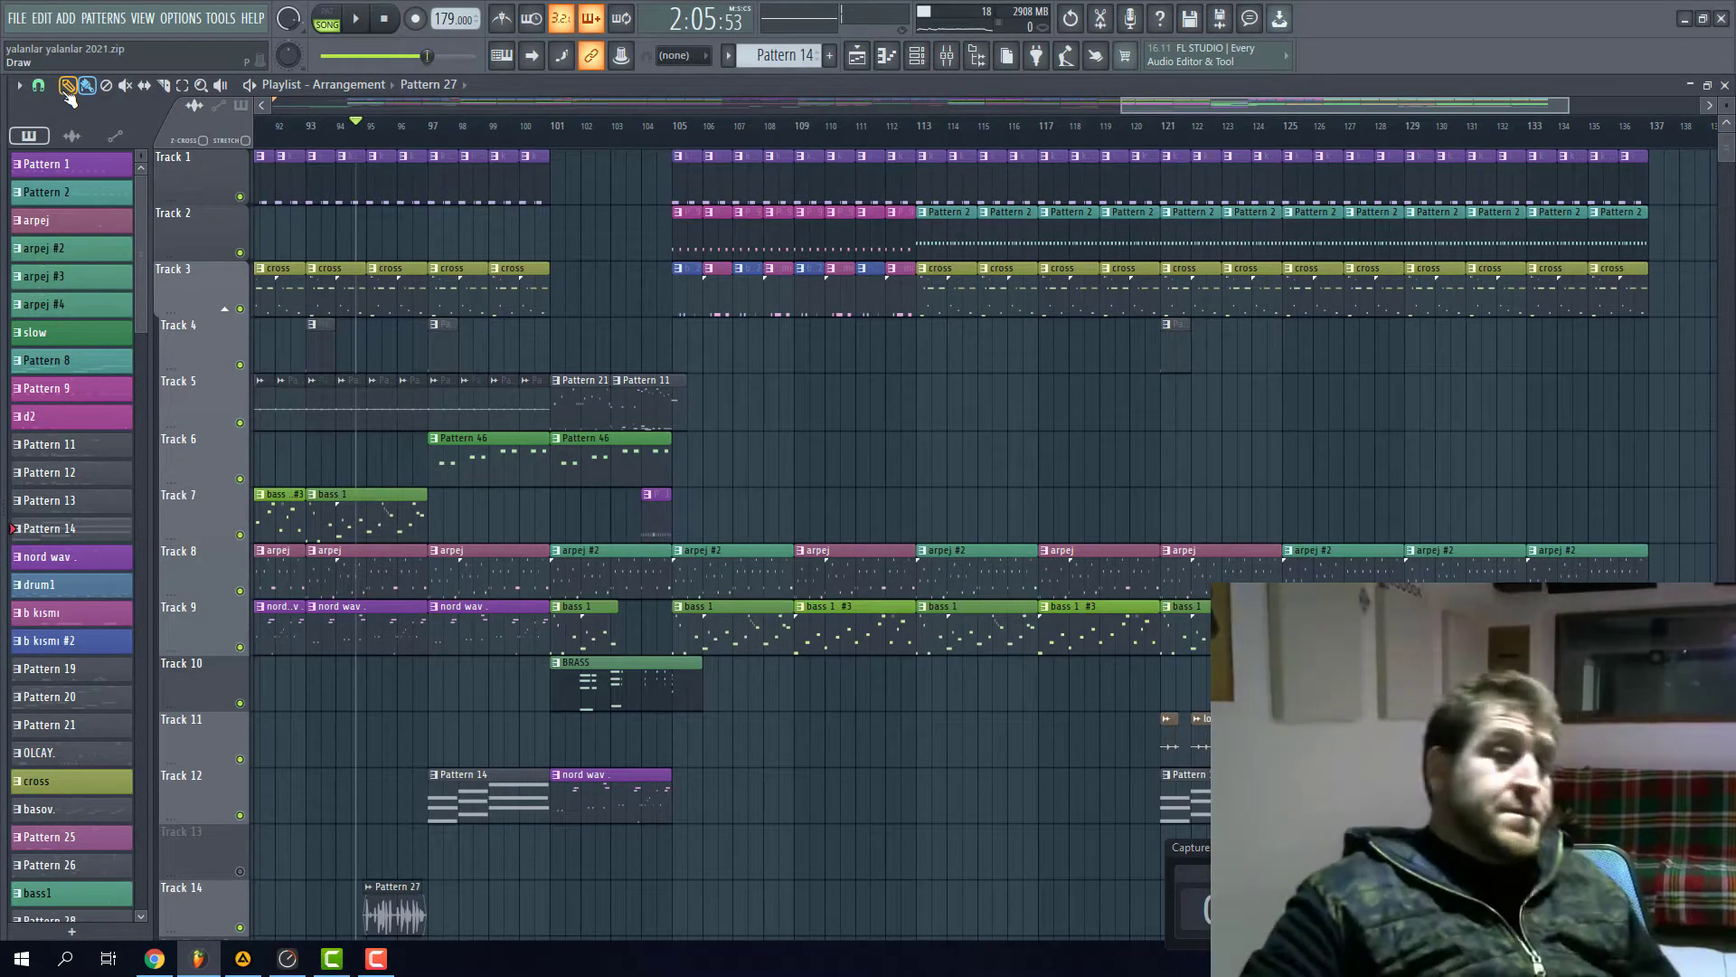
- Browse the saved projects in the balkan trap 2020 folder without opening any of them
left_click(19, 16)
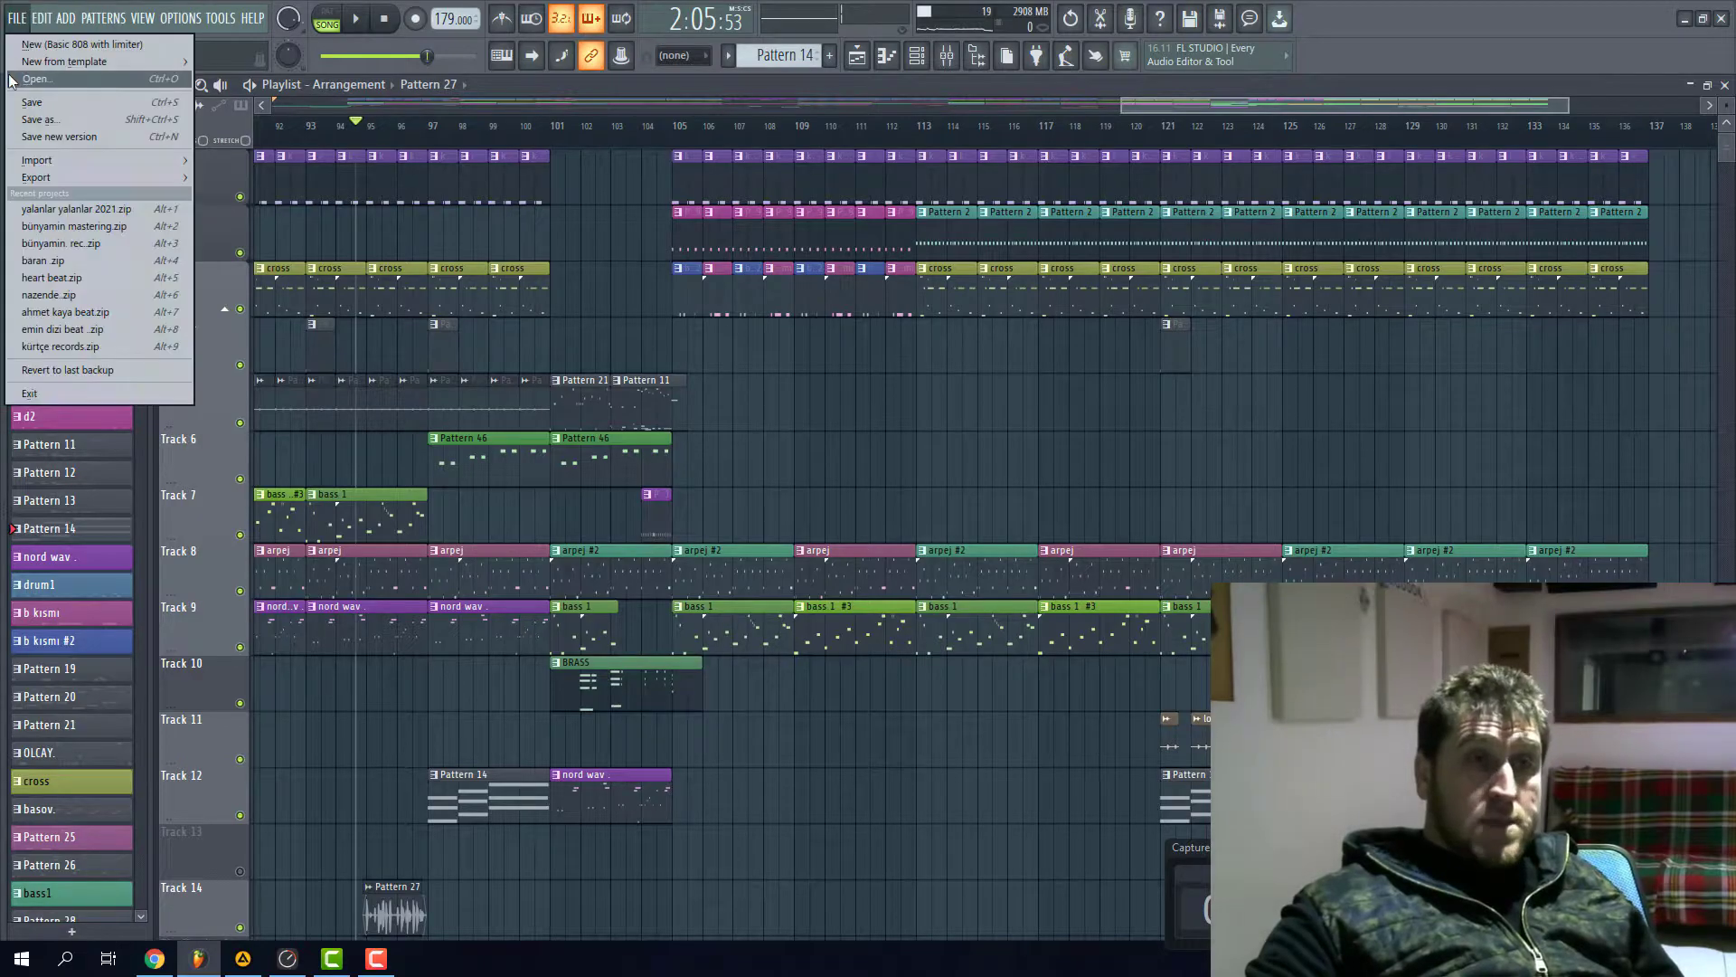
left_click(41, 81)
left_click(918, 536)
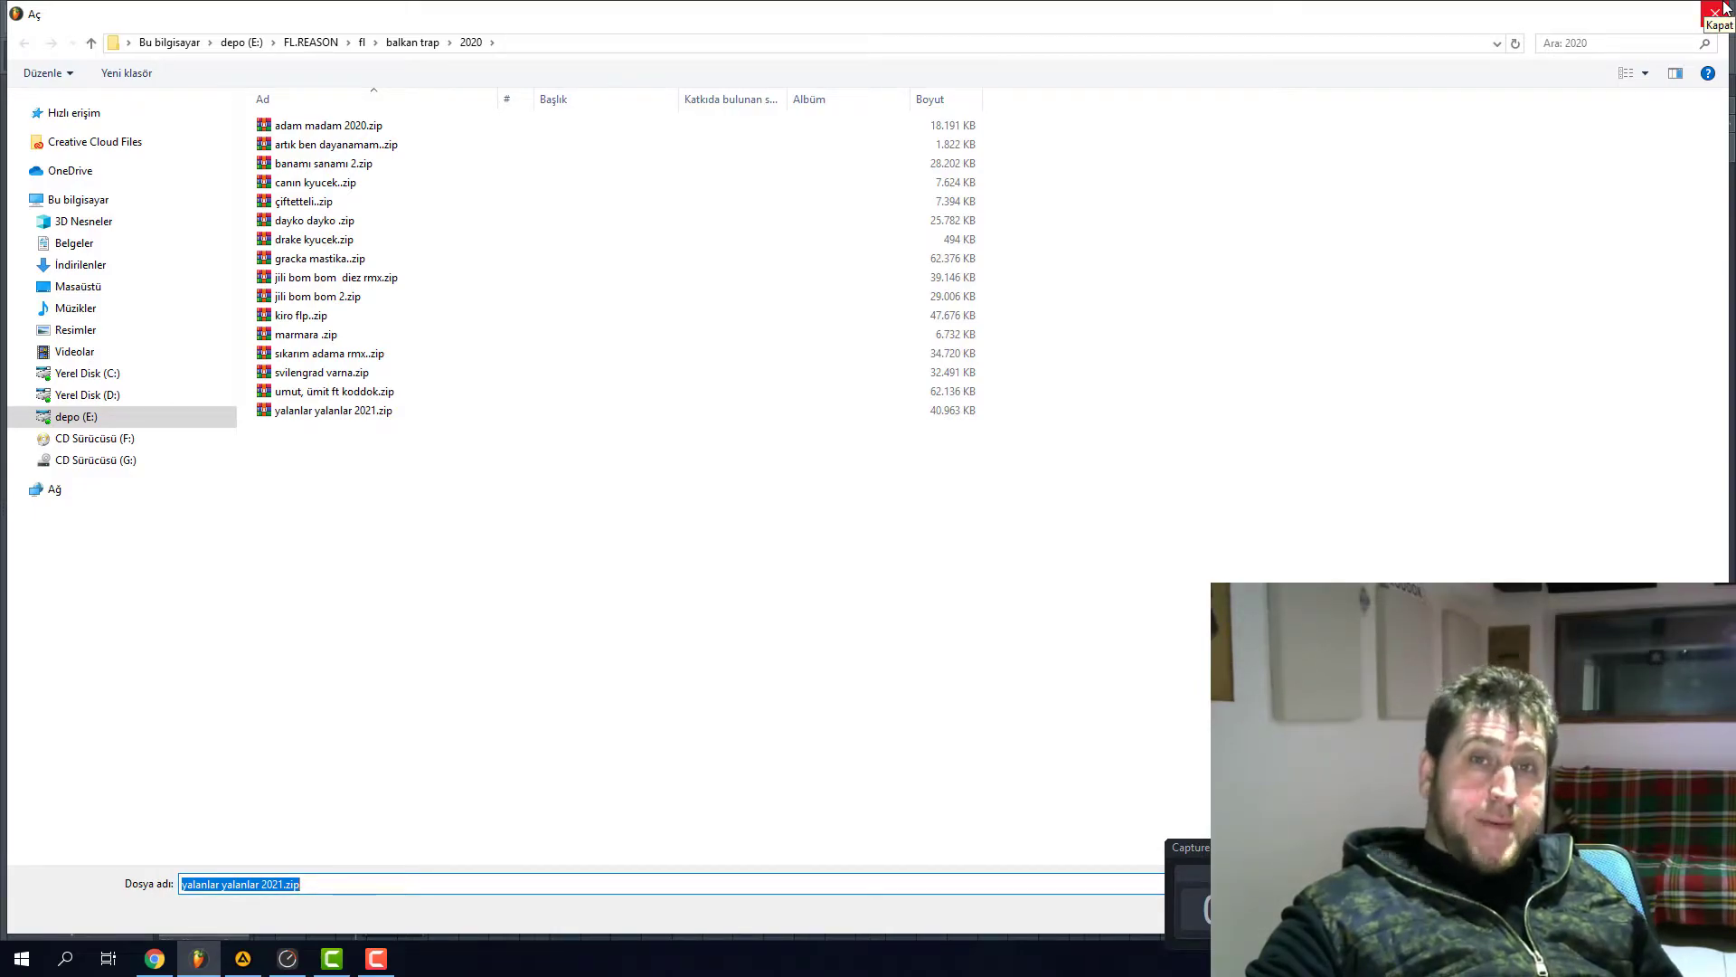
left_click(299, 262)
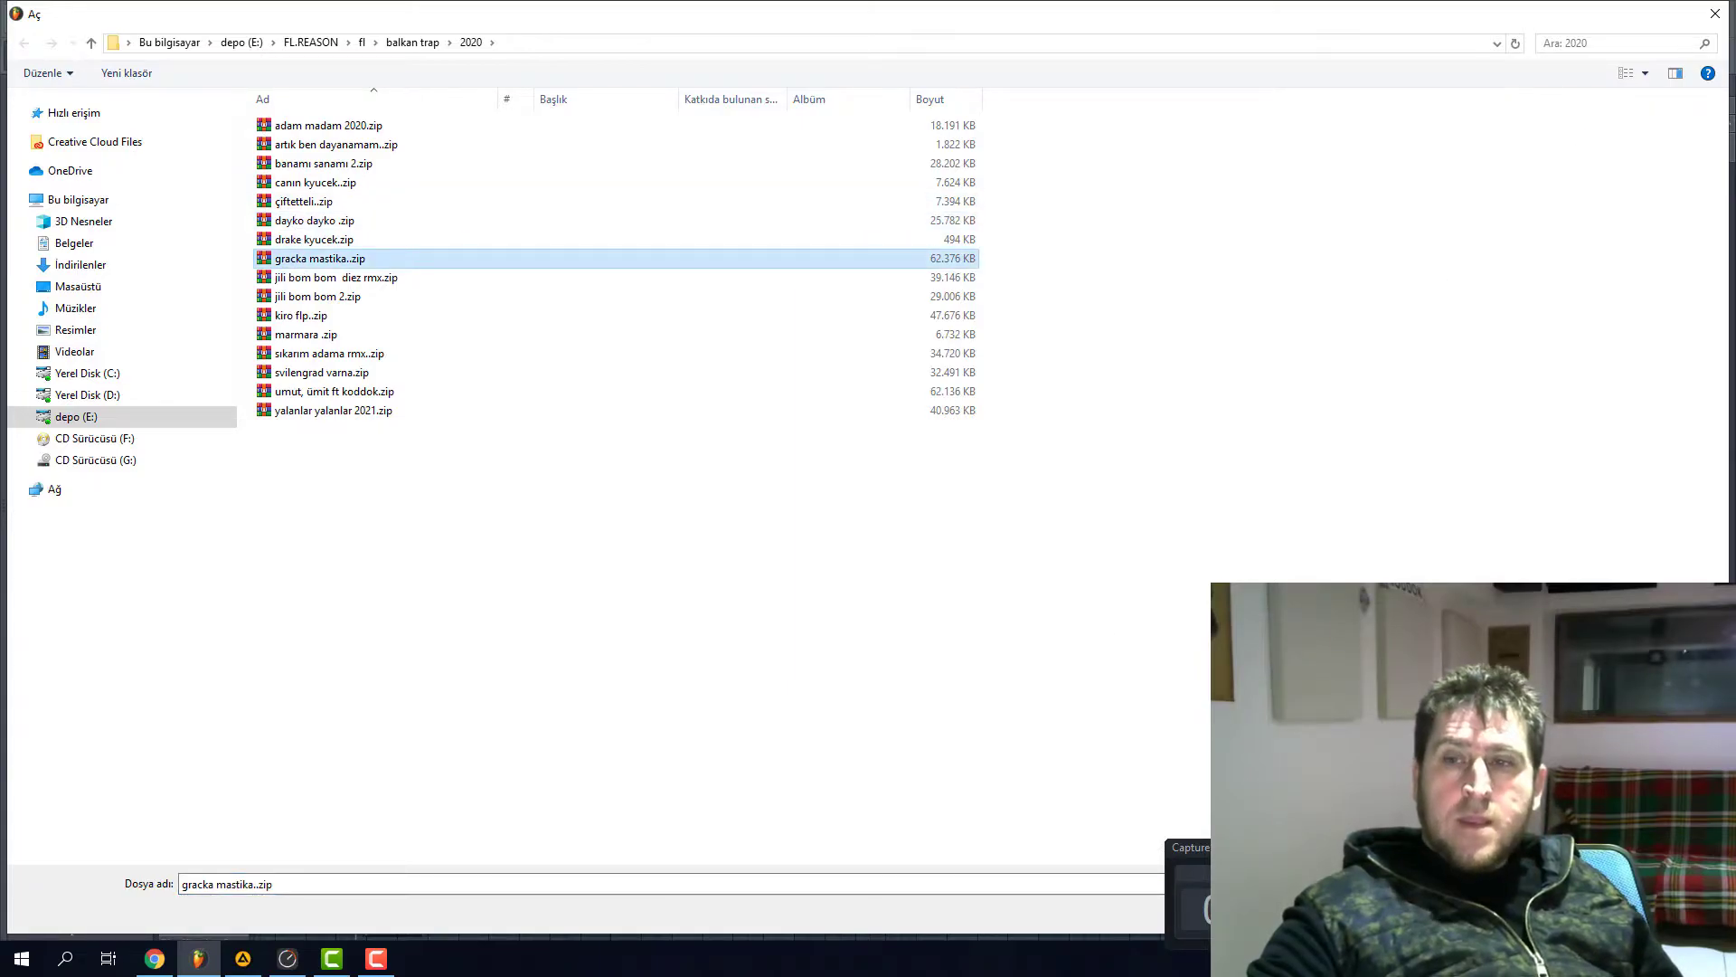
left_click(1712, 11)
left_click(16, 18)
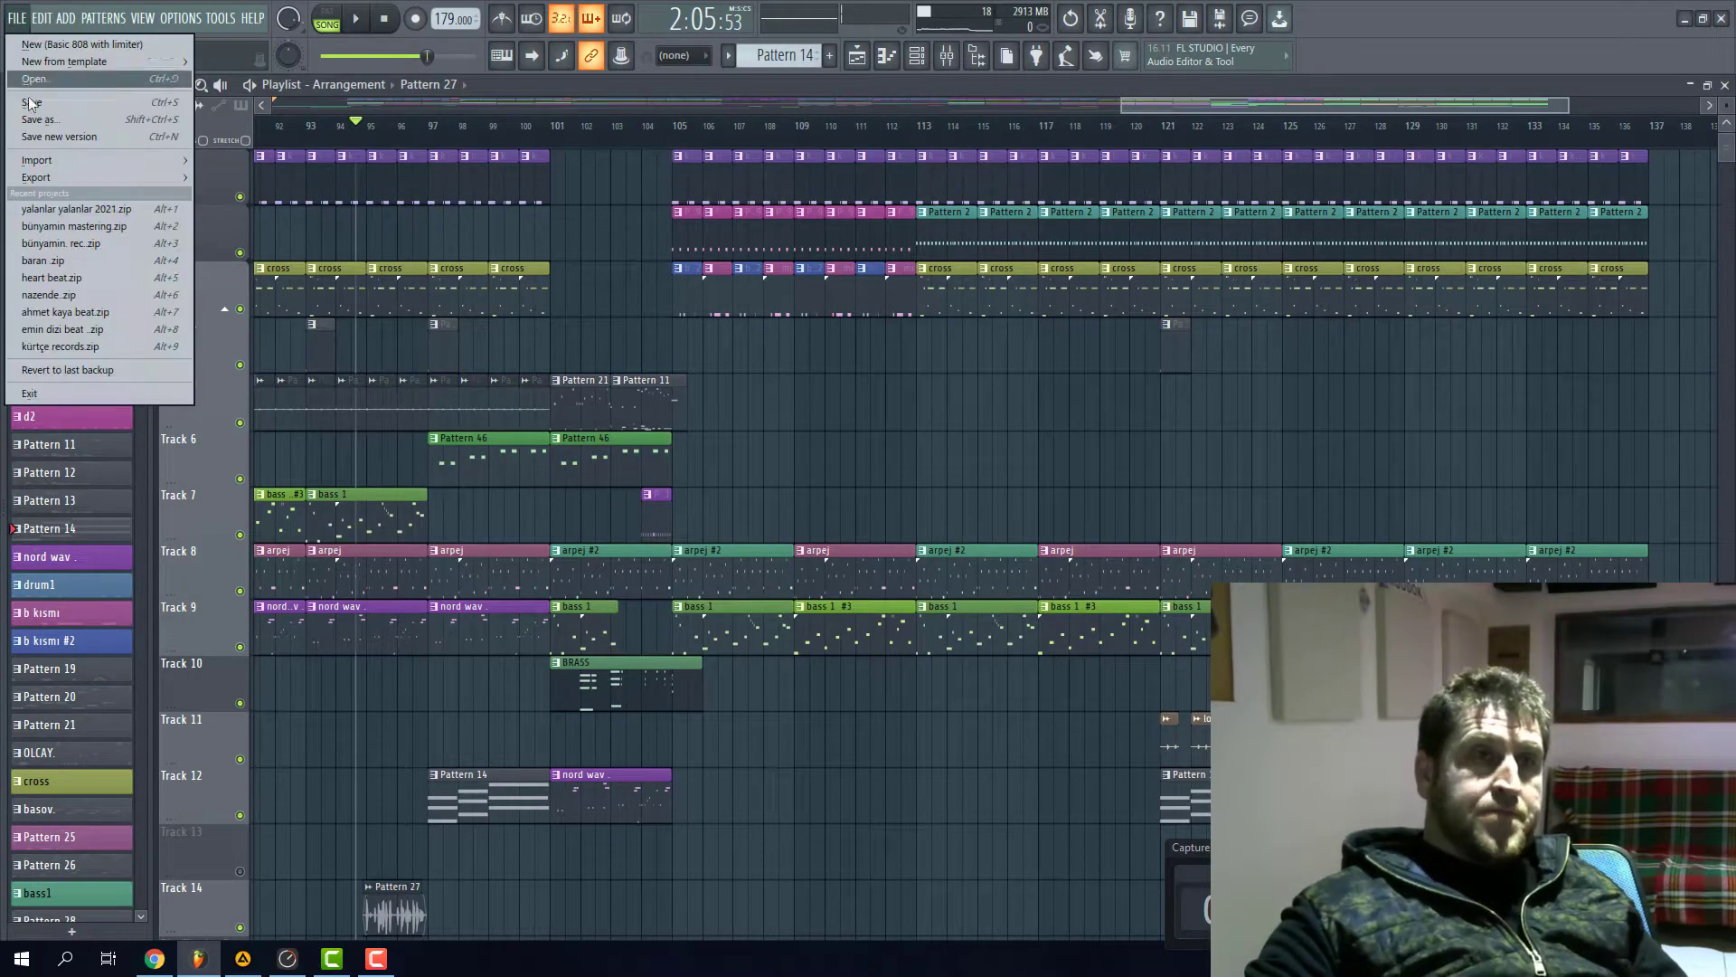
left_click(55, 80)
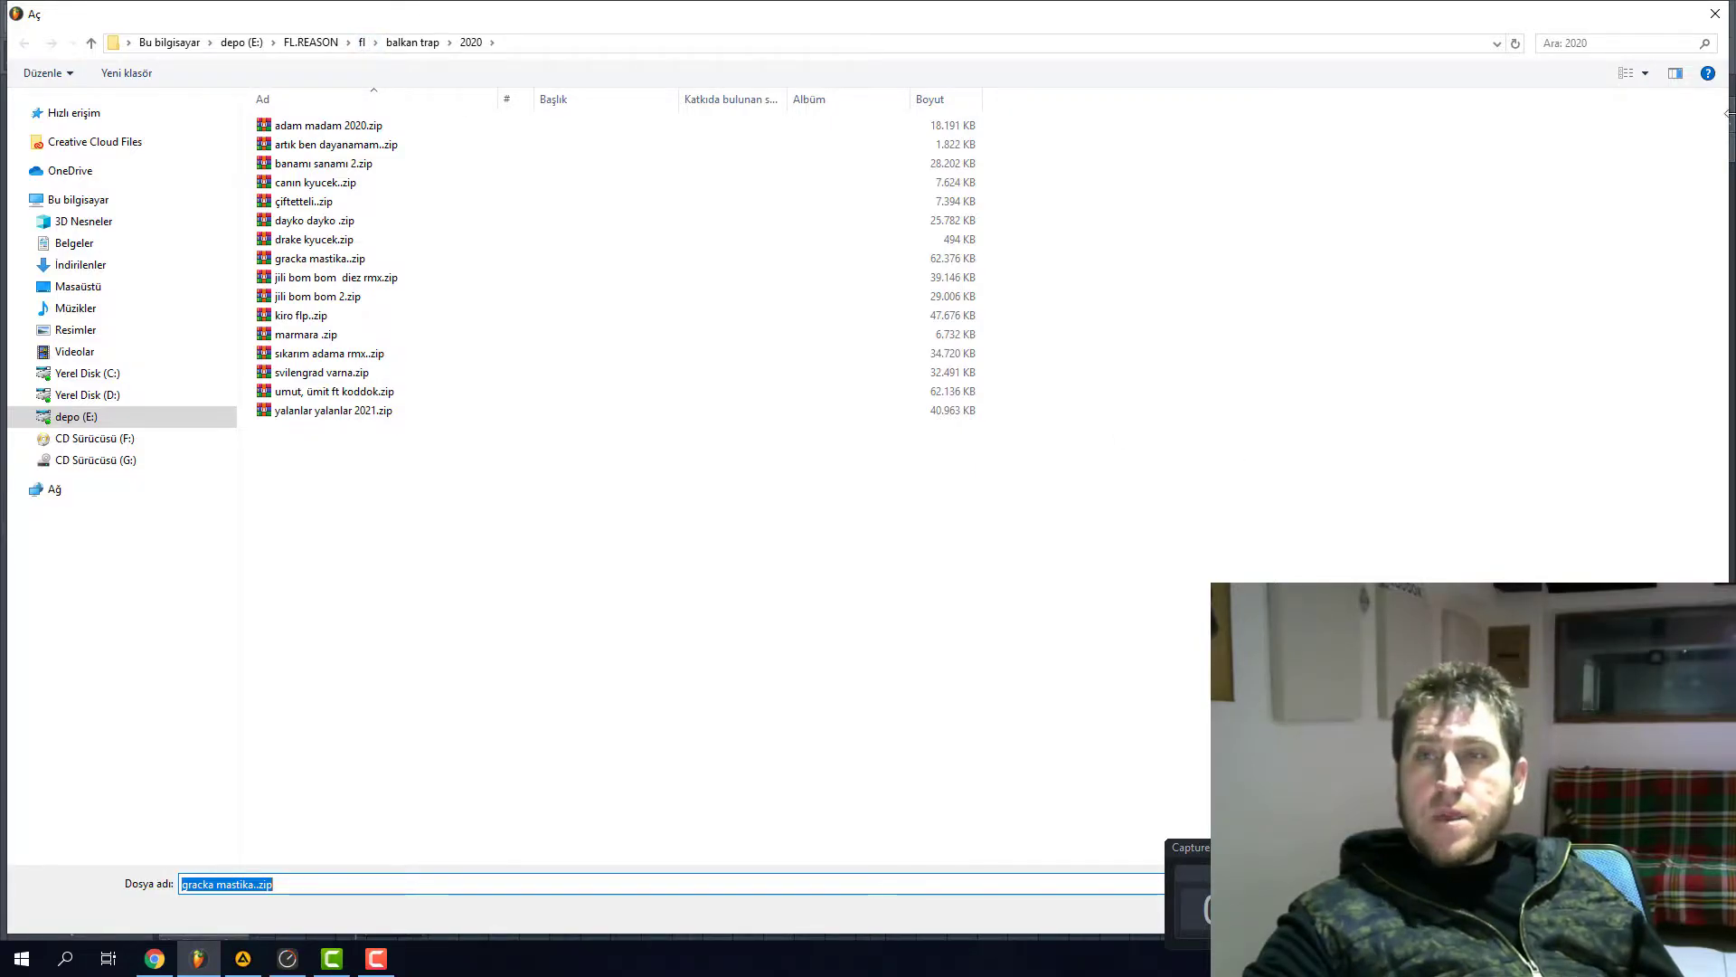
left_click(1714, 16)
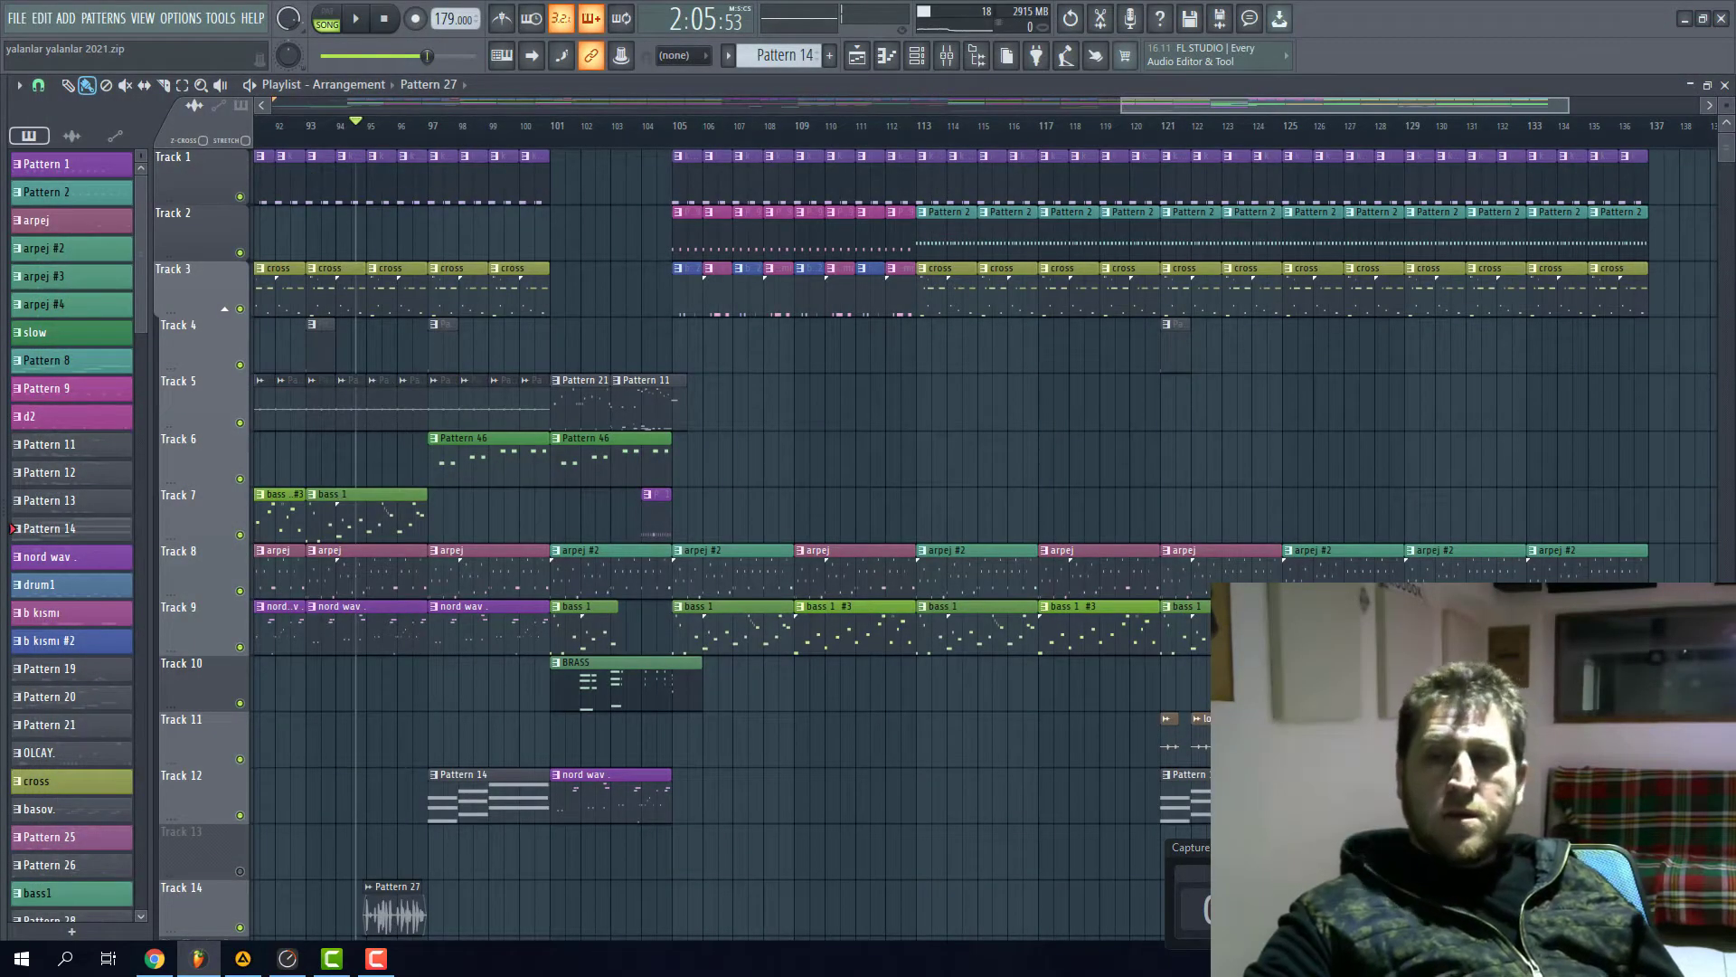
- Switch to Chrome, close the Ulusal Kanal and YouTube pages, and return to the FL Studio project
key("super+d")
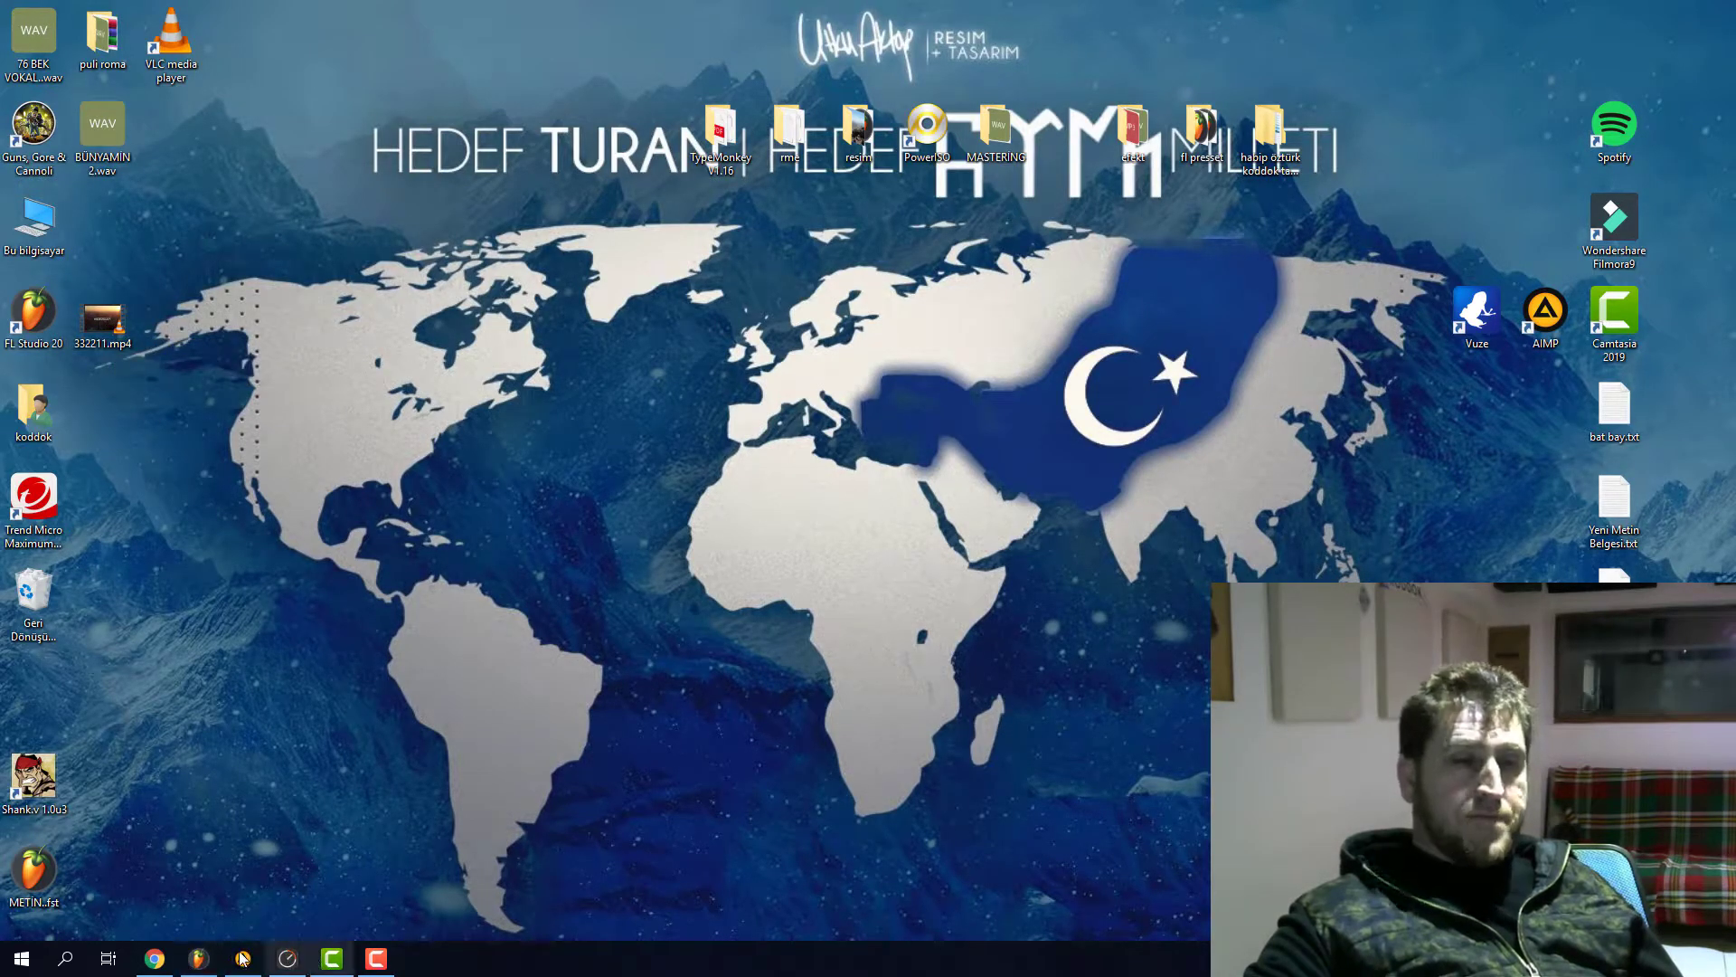
left_click(192, 964)
left_click(161, 962)
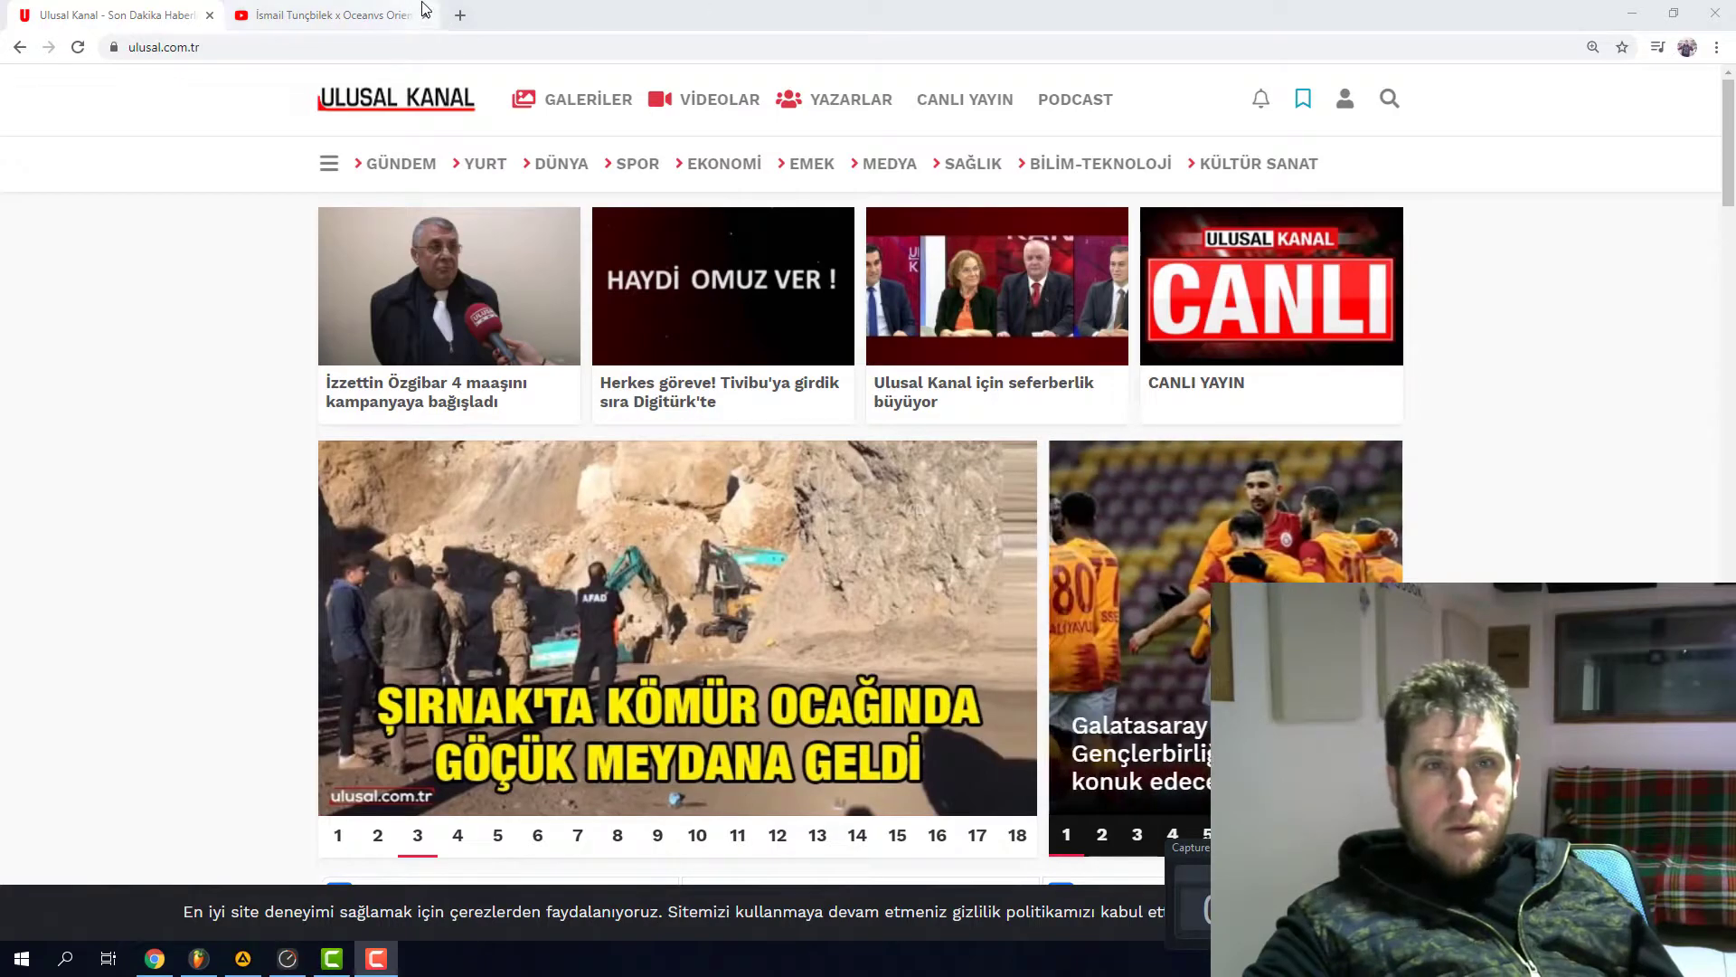
left_click(208, 15)
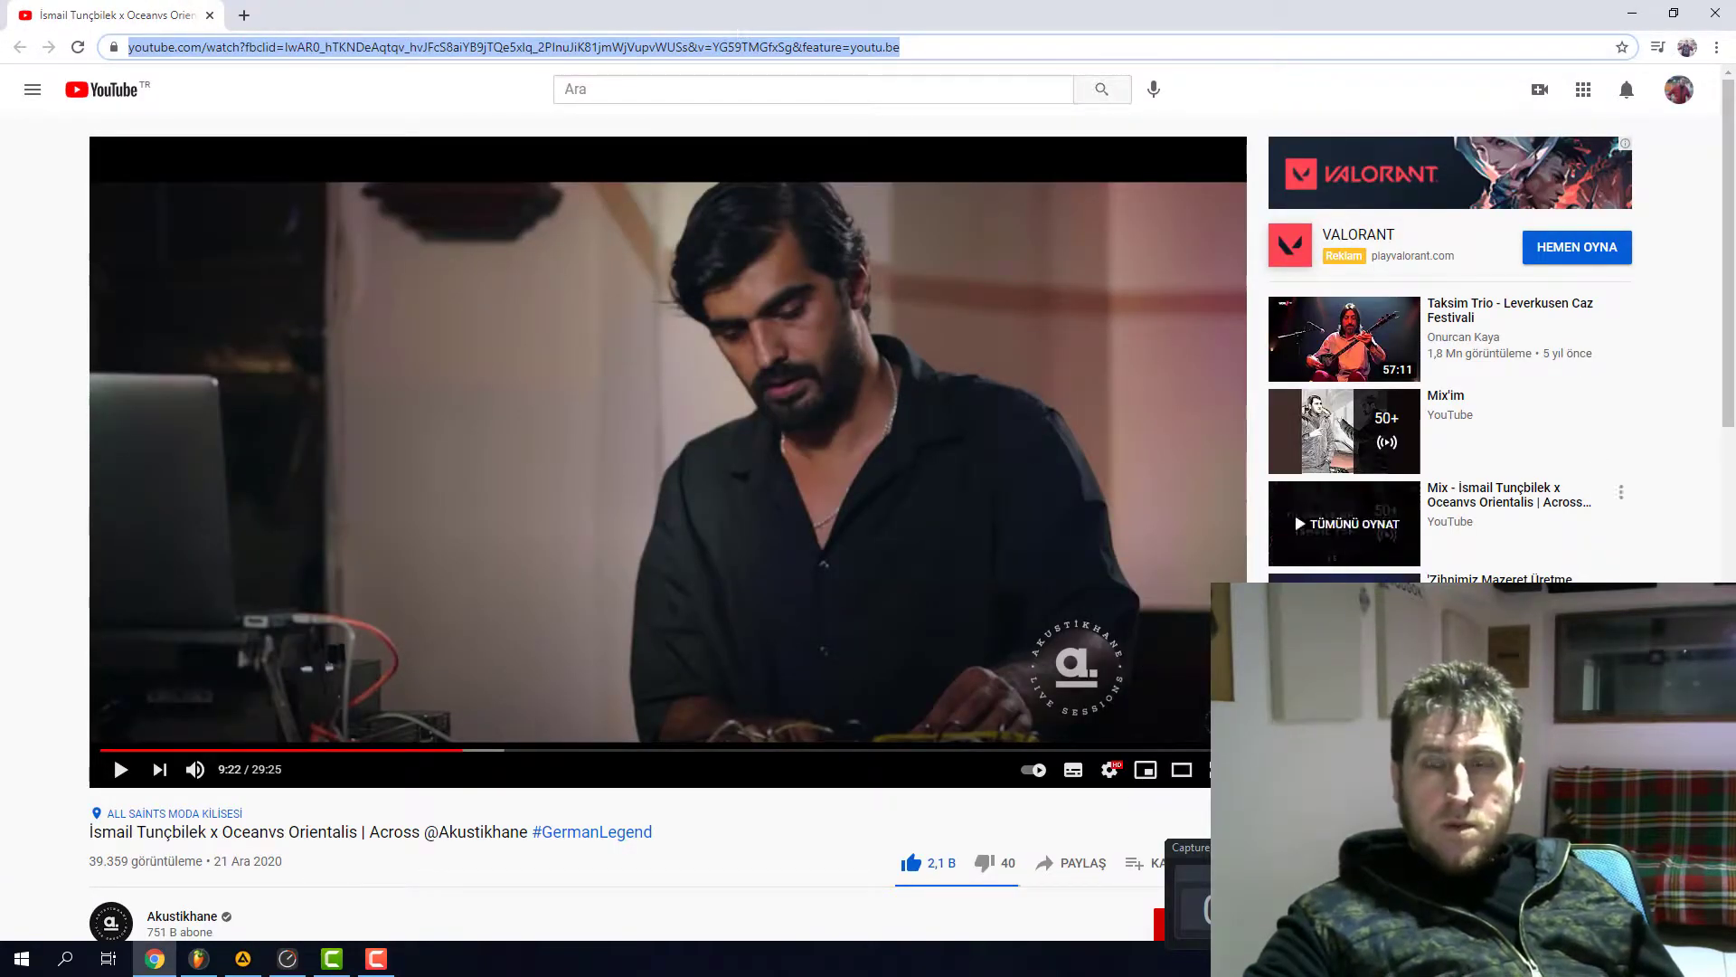
left_click(1715, 9)
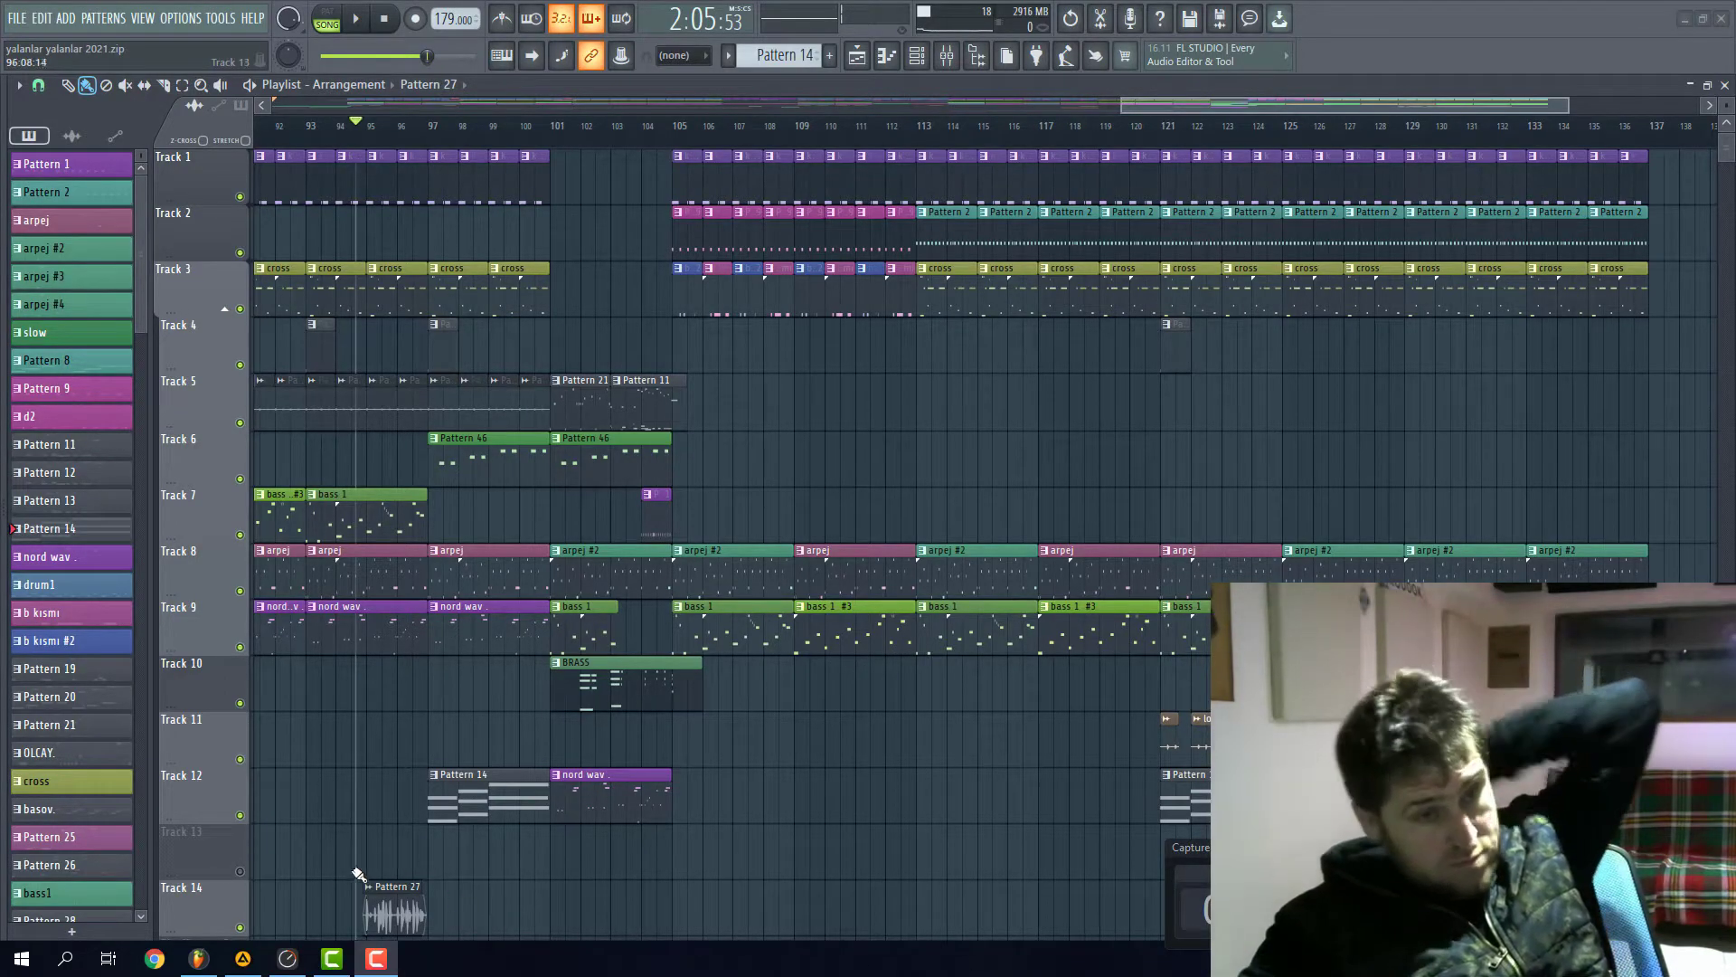
left_click(153, 963)
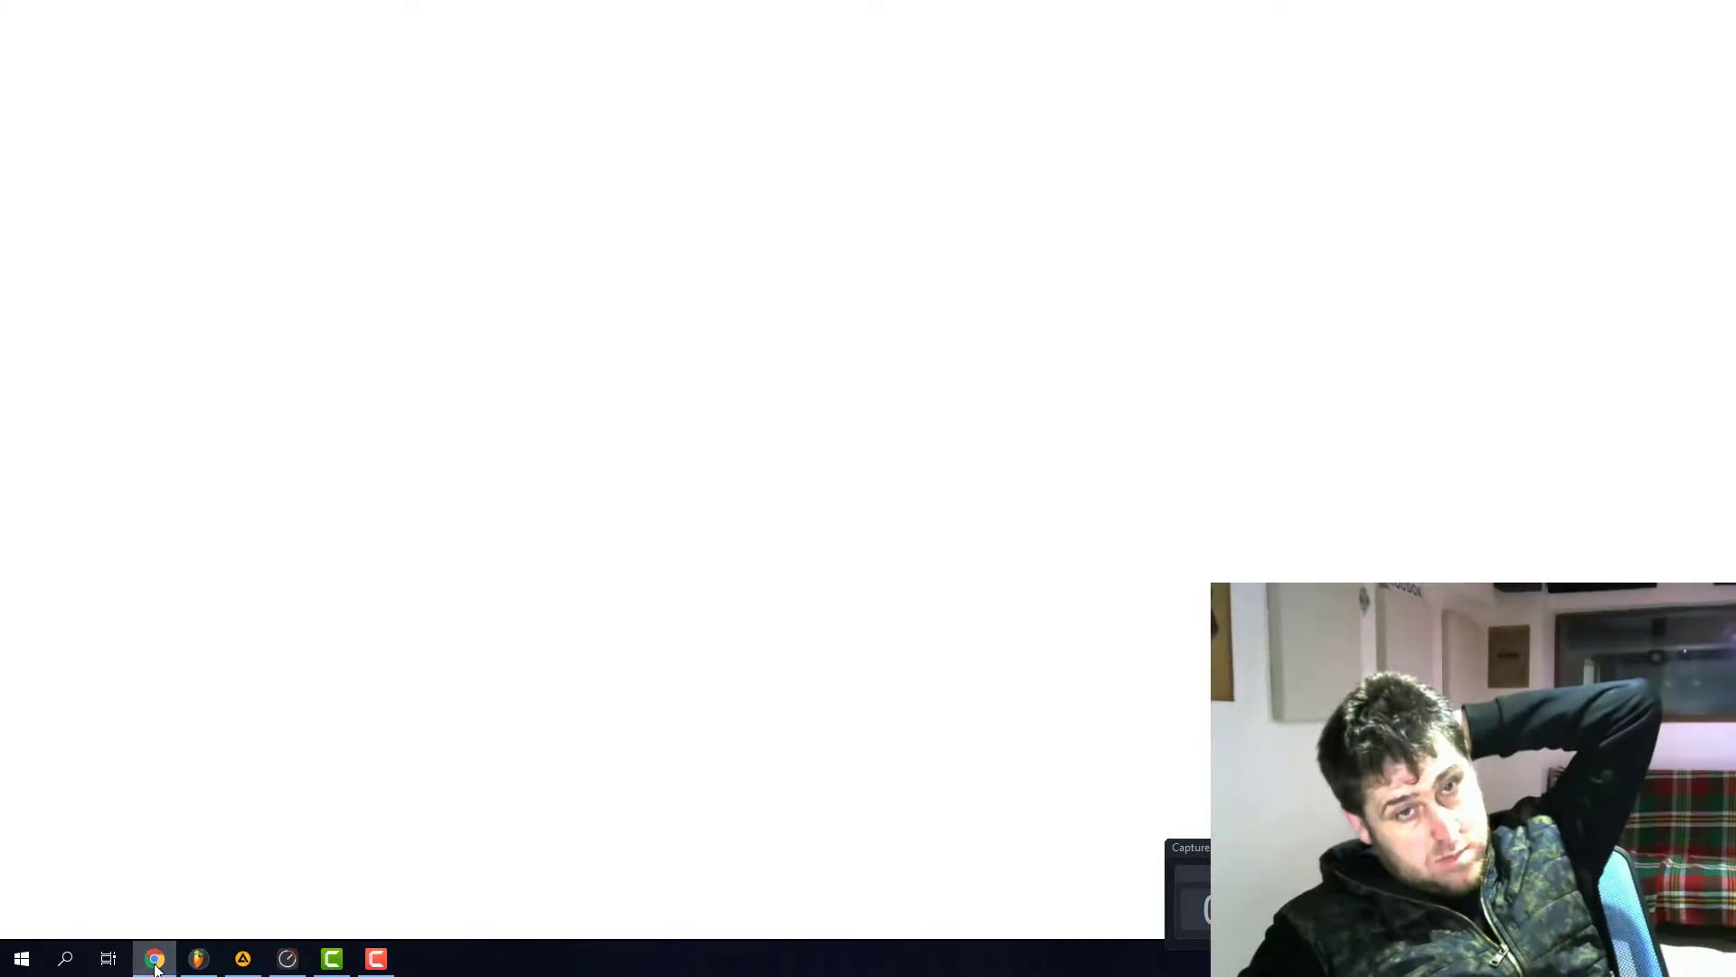
left_click(155, 961)
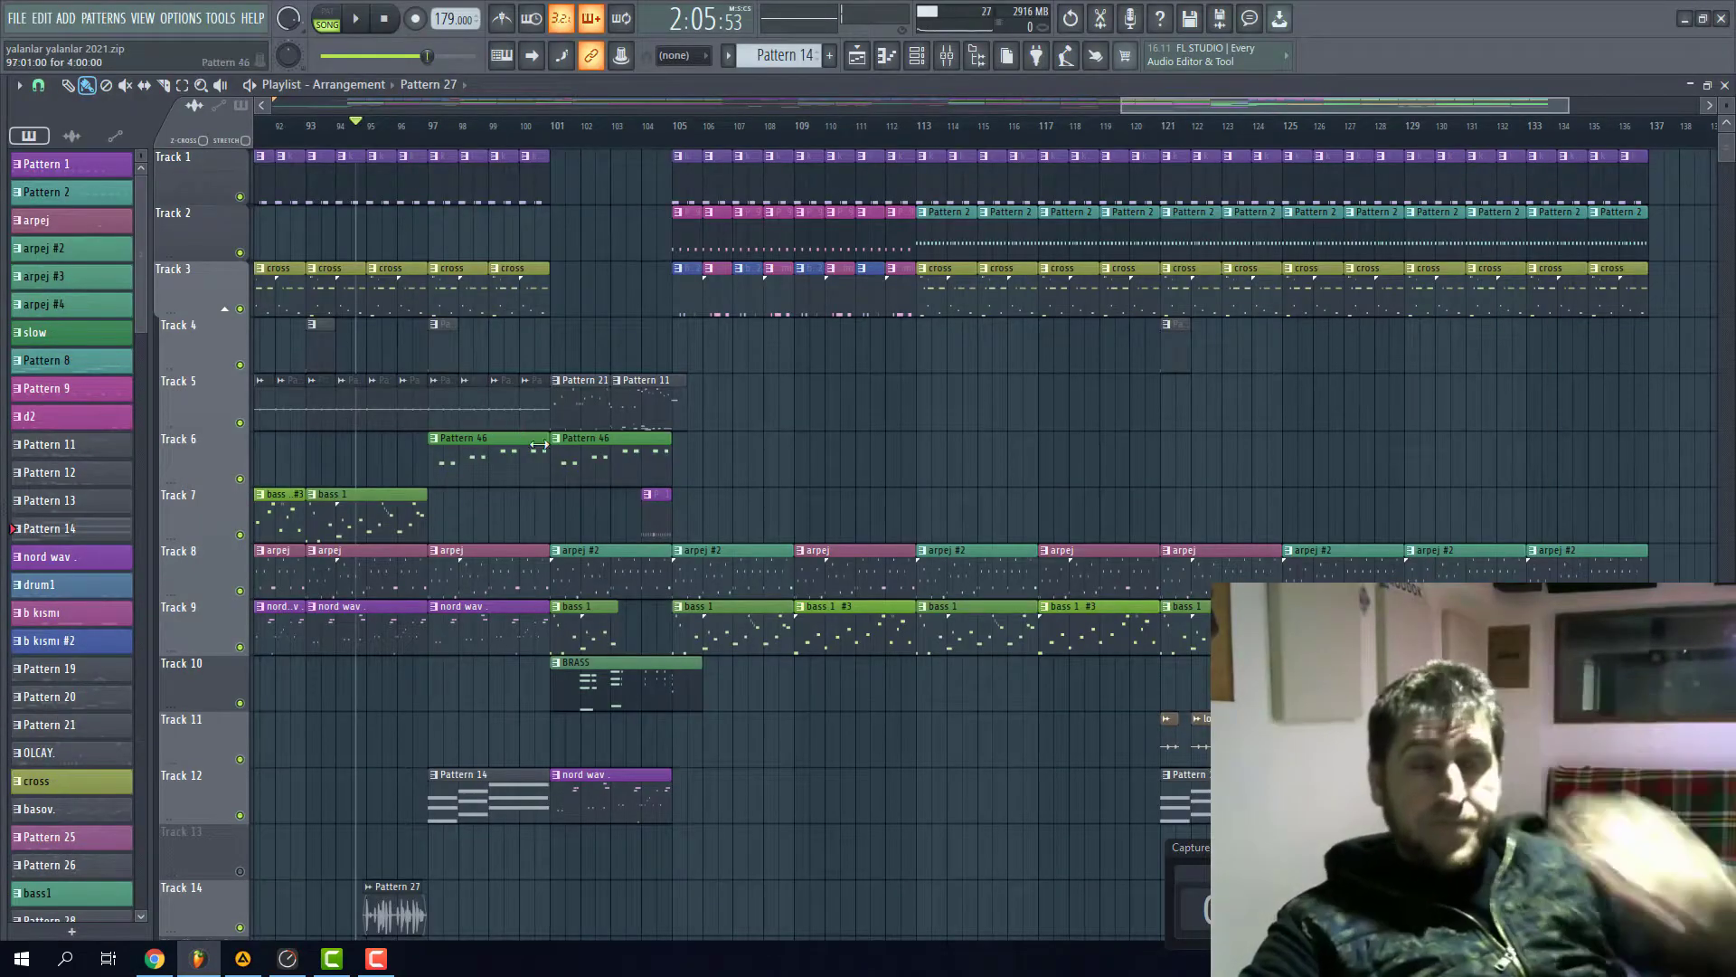
left_click(18, 18)
left_click(58, 78)
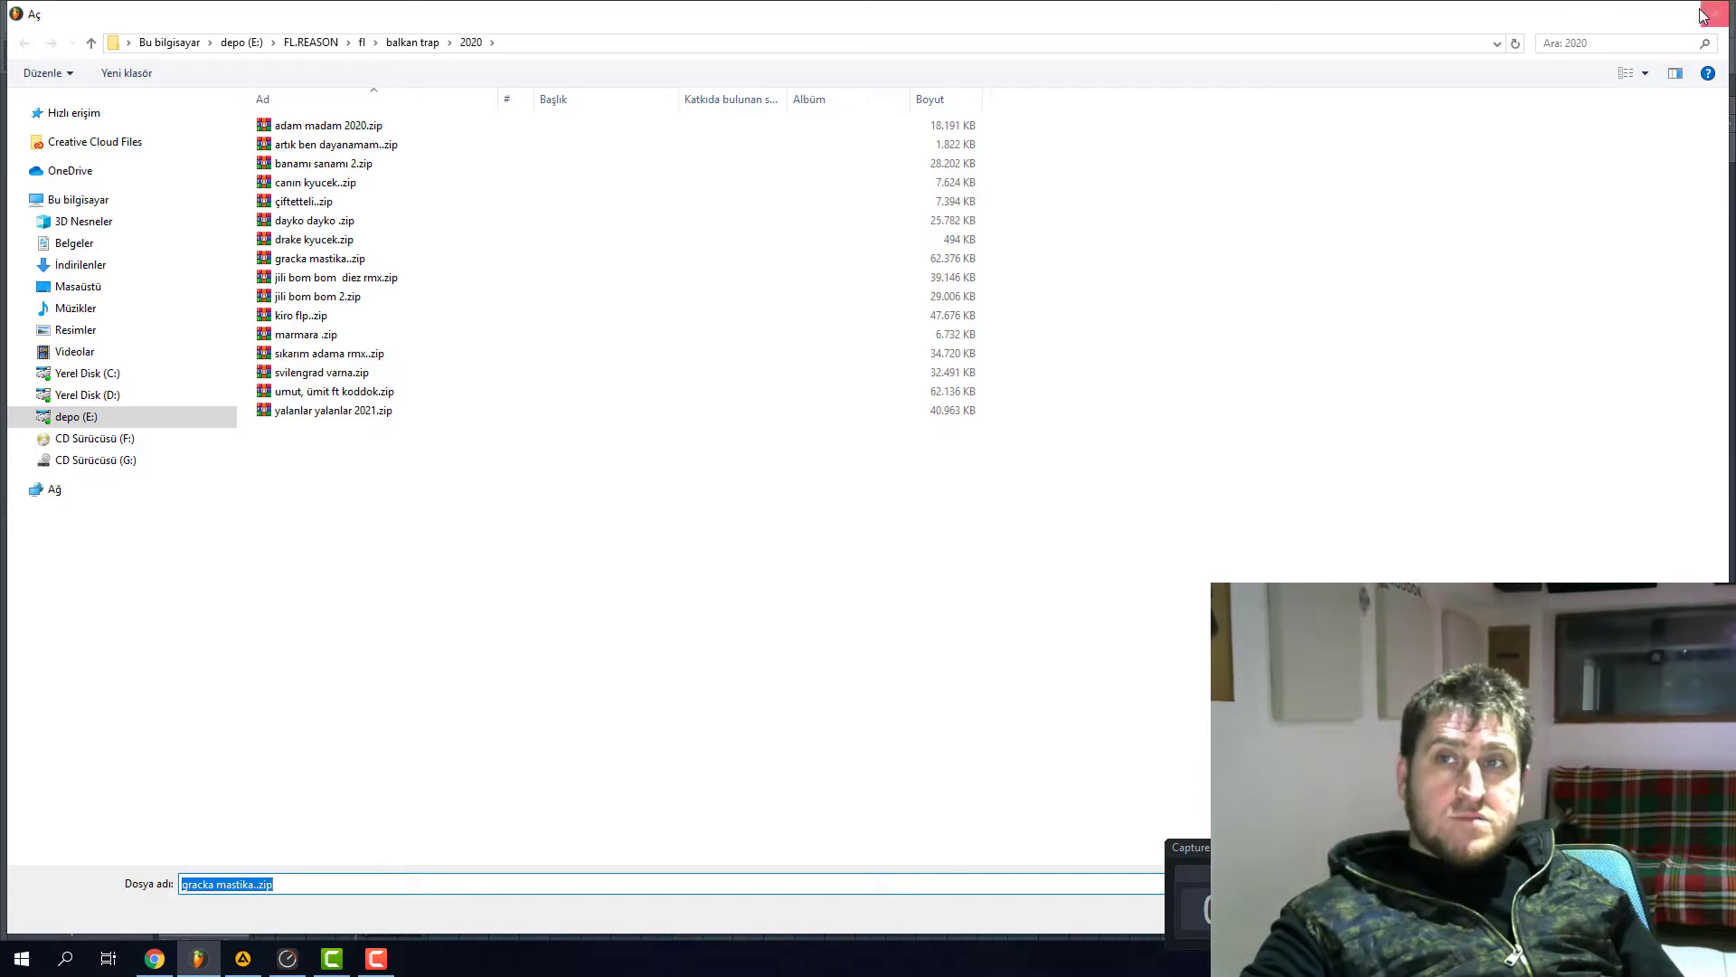
left_click(1704, 15)
left_click(17, 18)
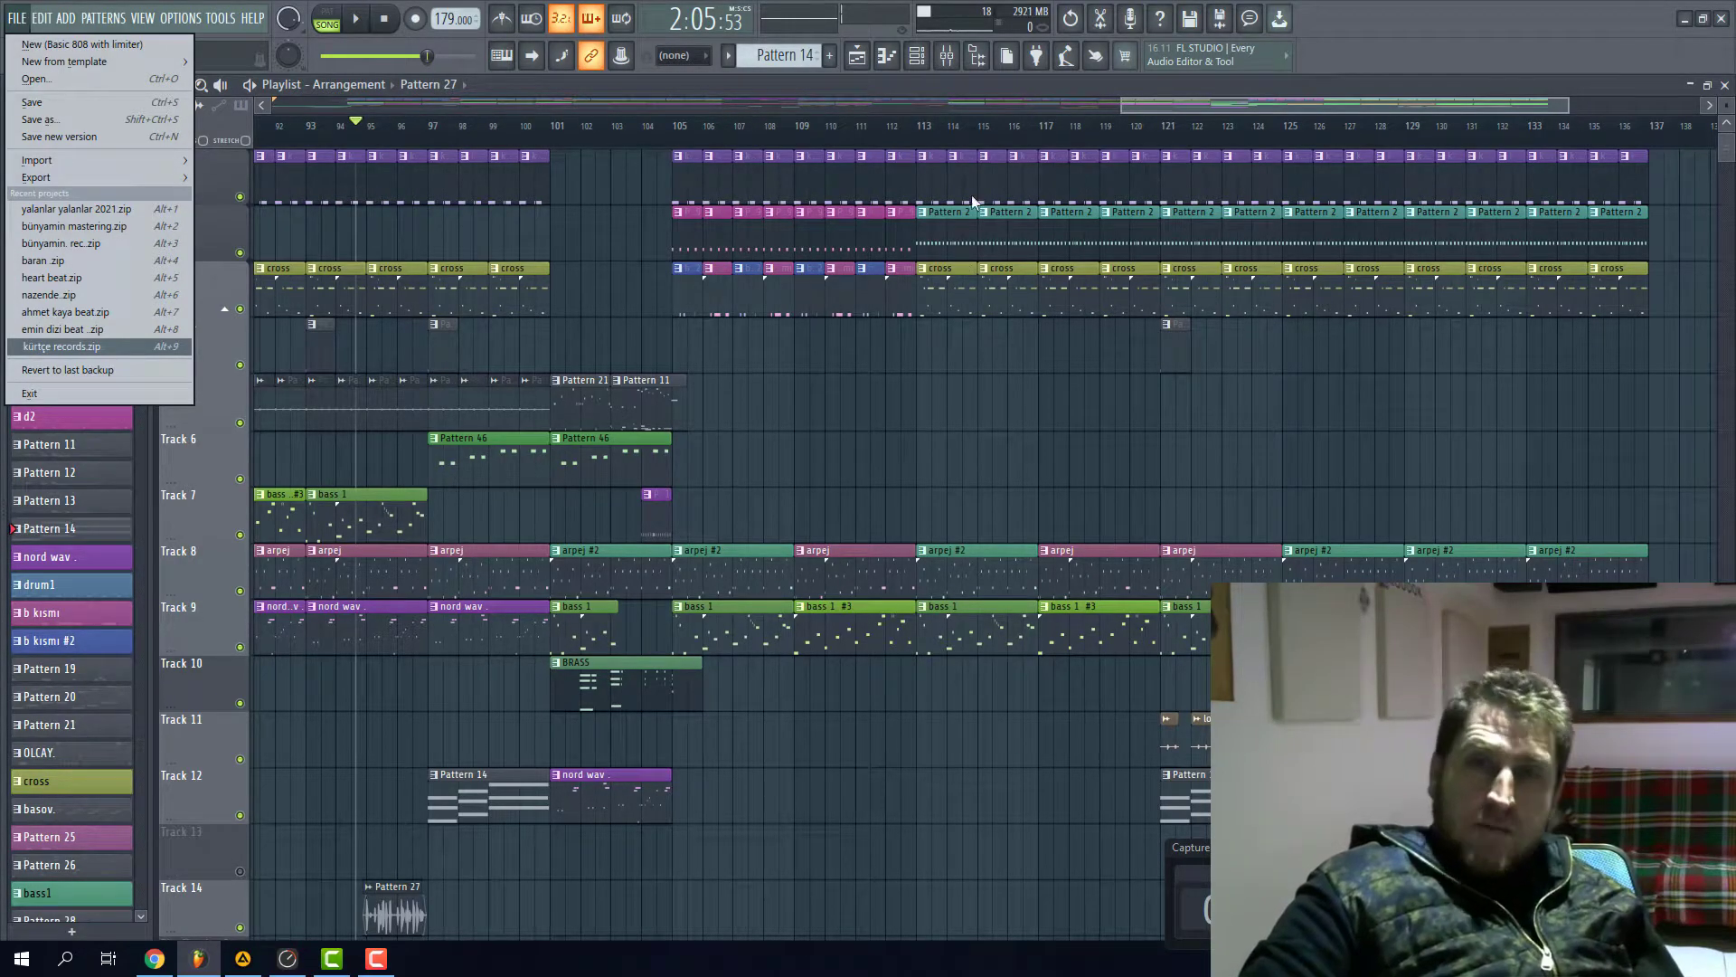
left_click(1121, 105)
- Load the Weiss MM-1 Mastering Maximizer into the second effect slot of the Master mixer track
left_click_drag(1121, 105, 605, 105)
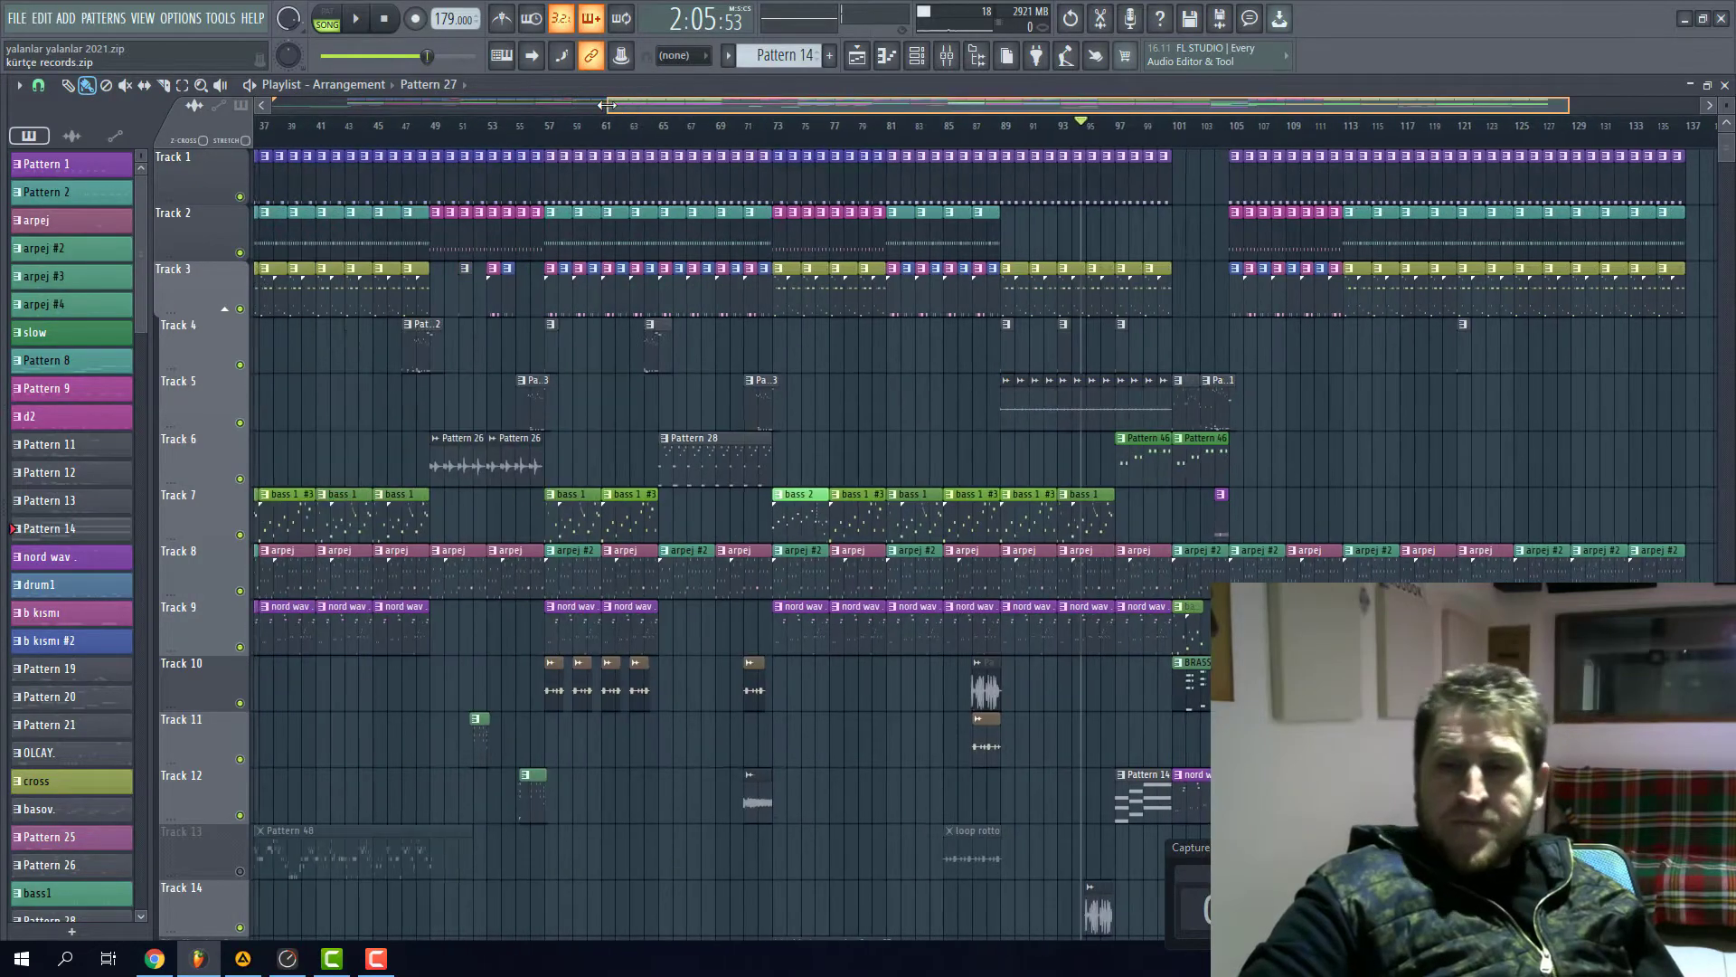
left_click(947, 56)
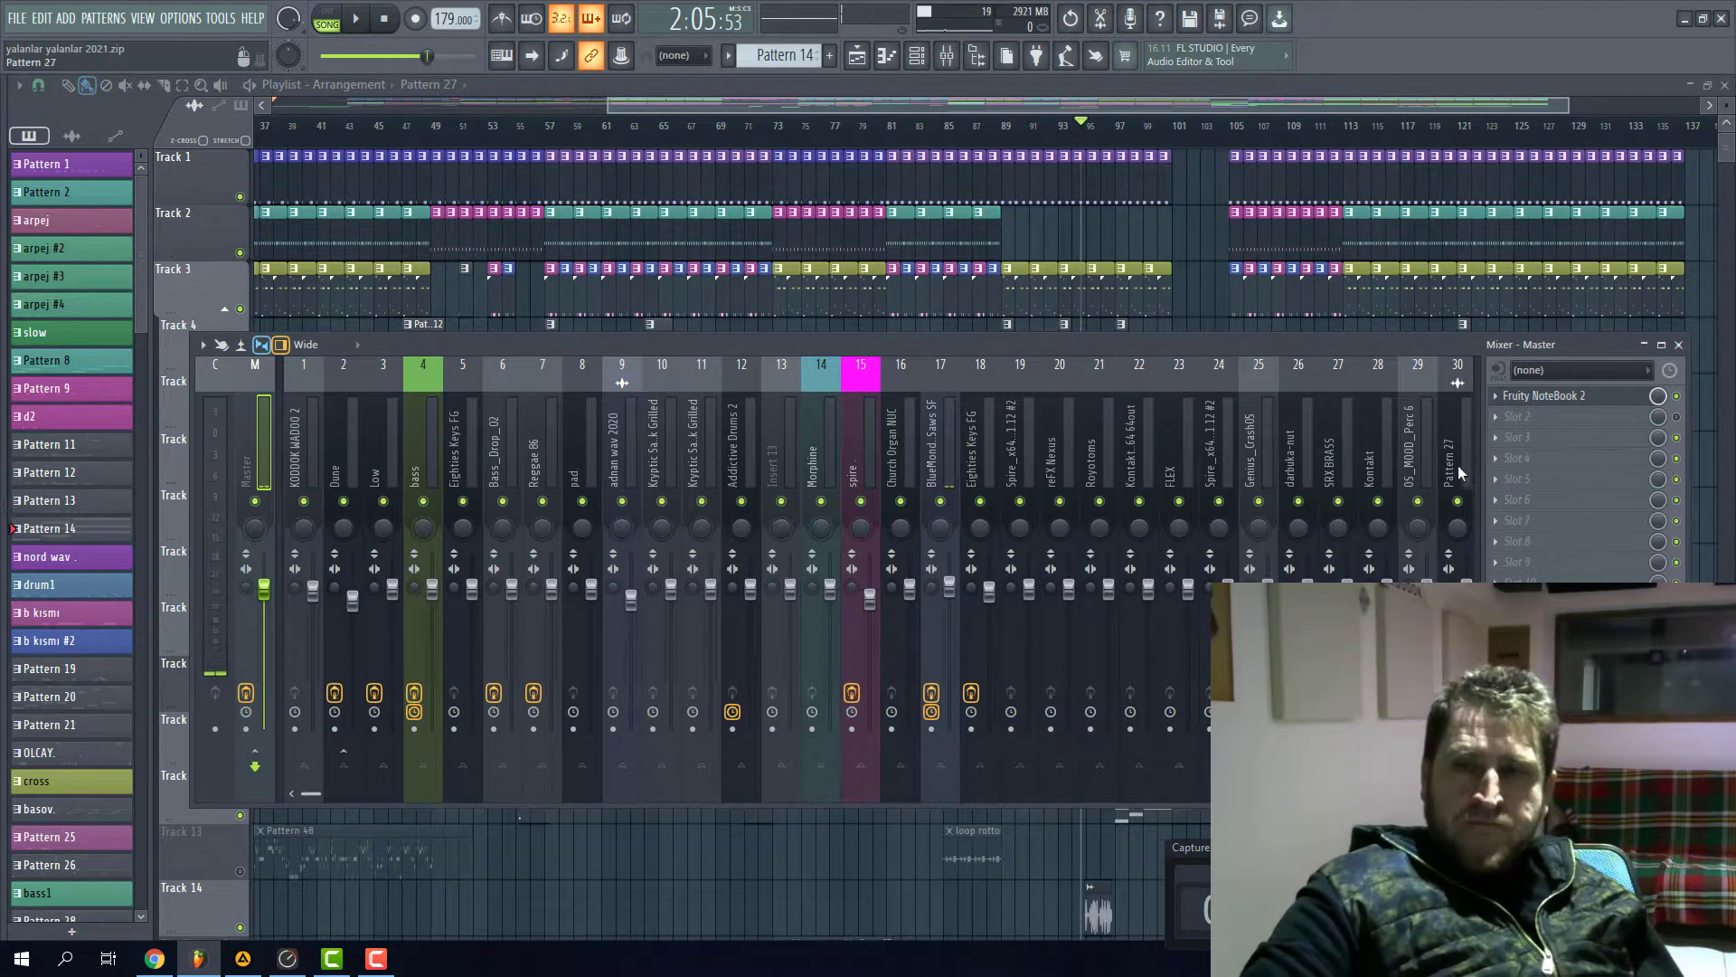
left_click(1517, 437)
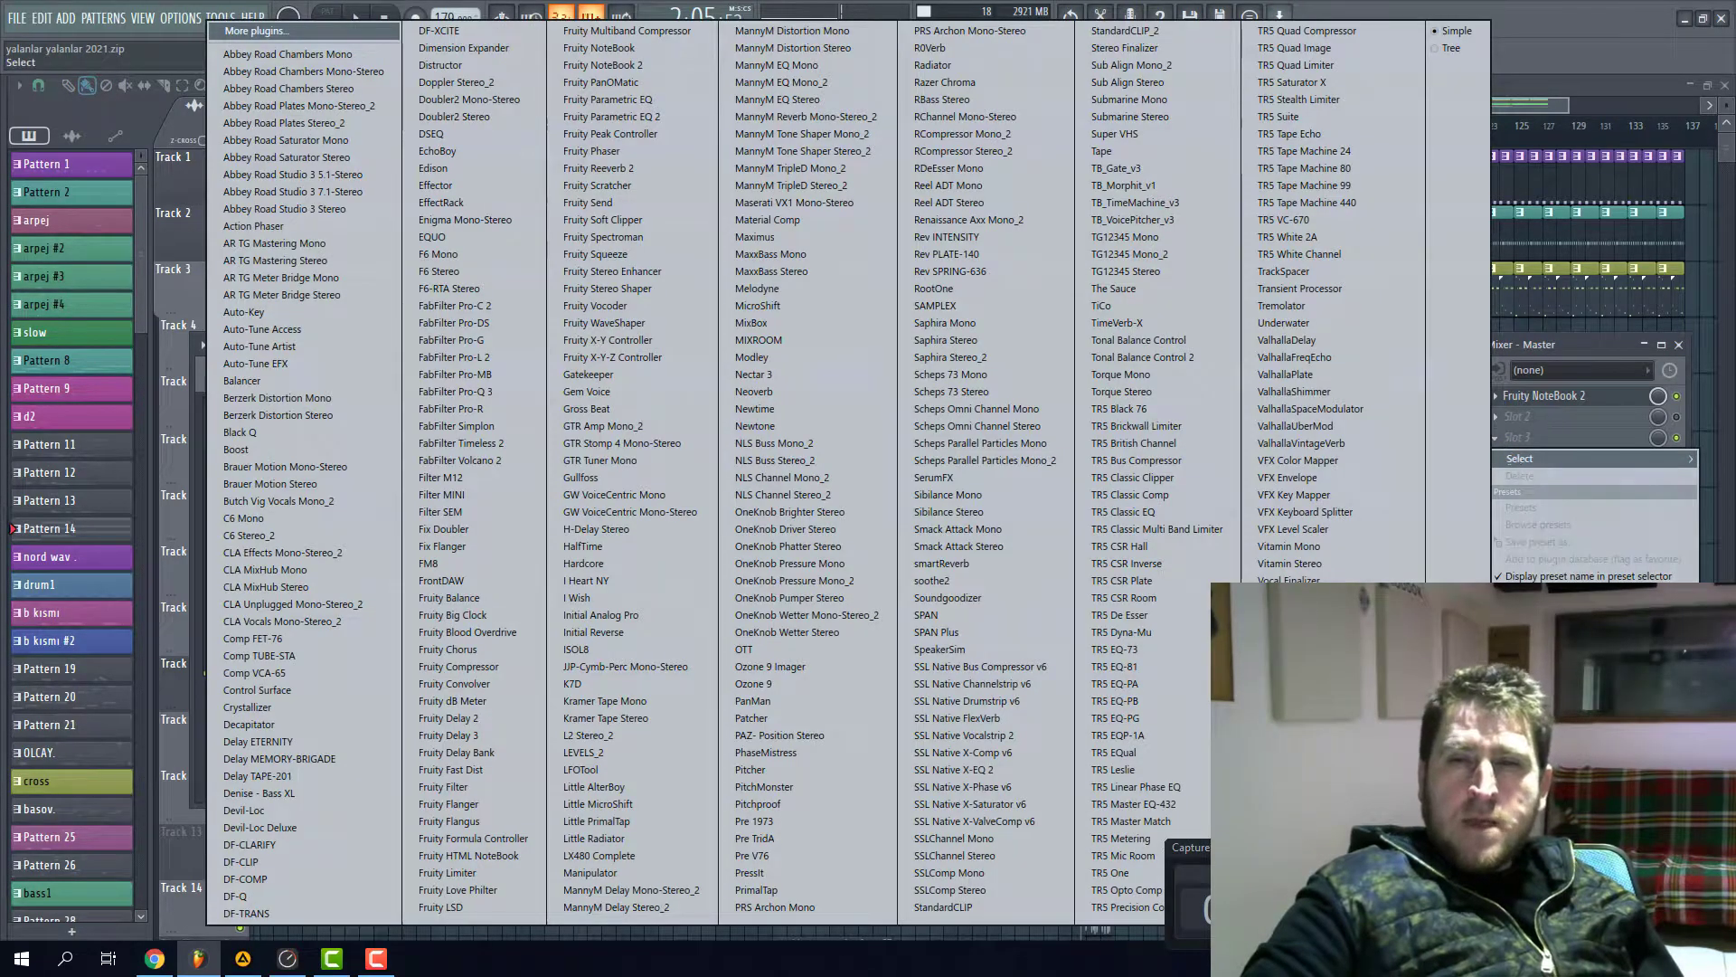
key("Escape")
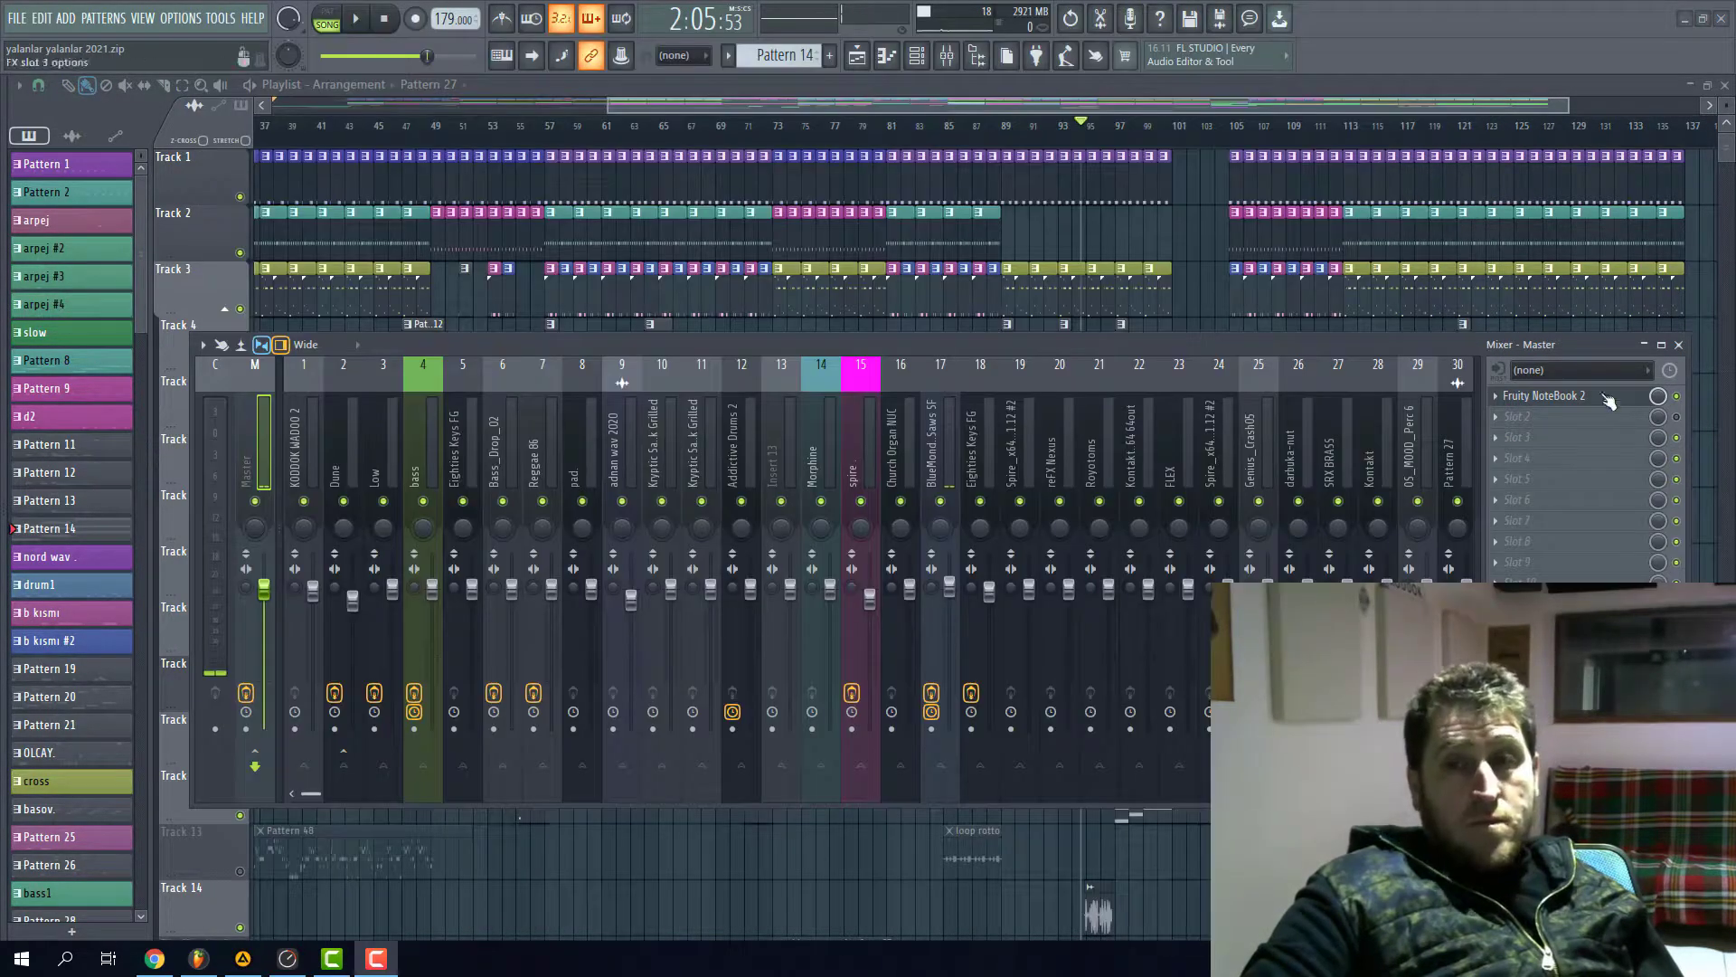
left_click(1502, 418)
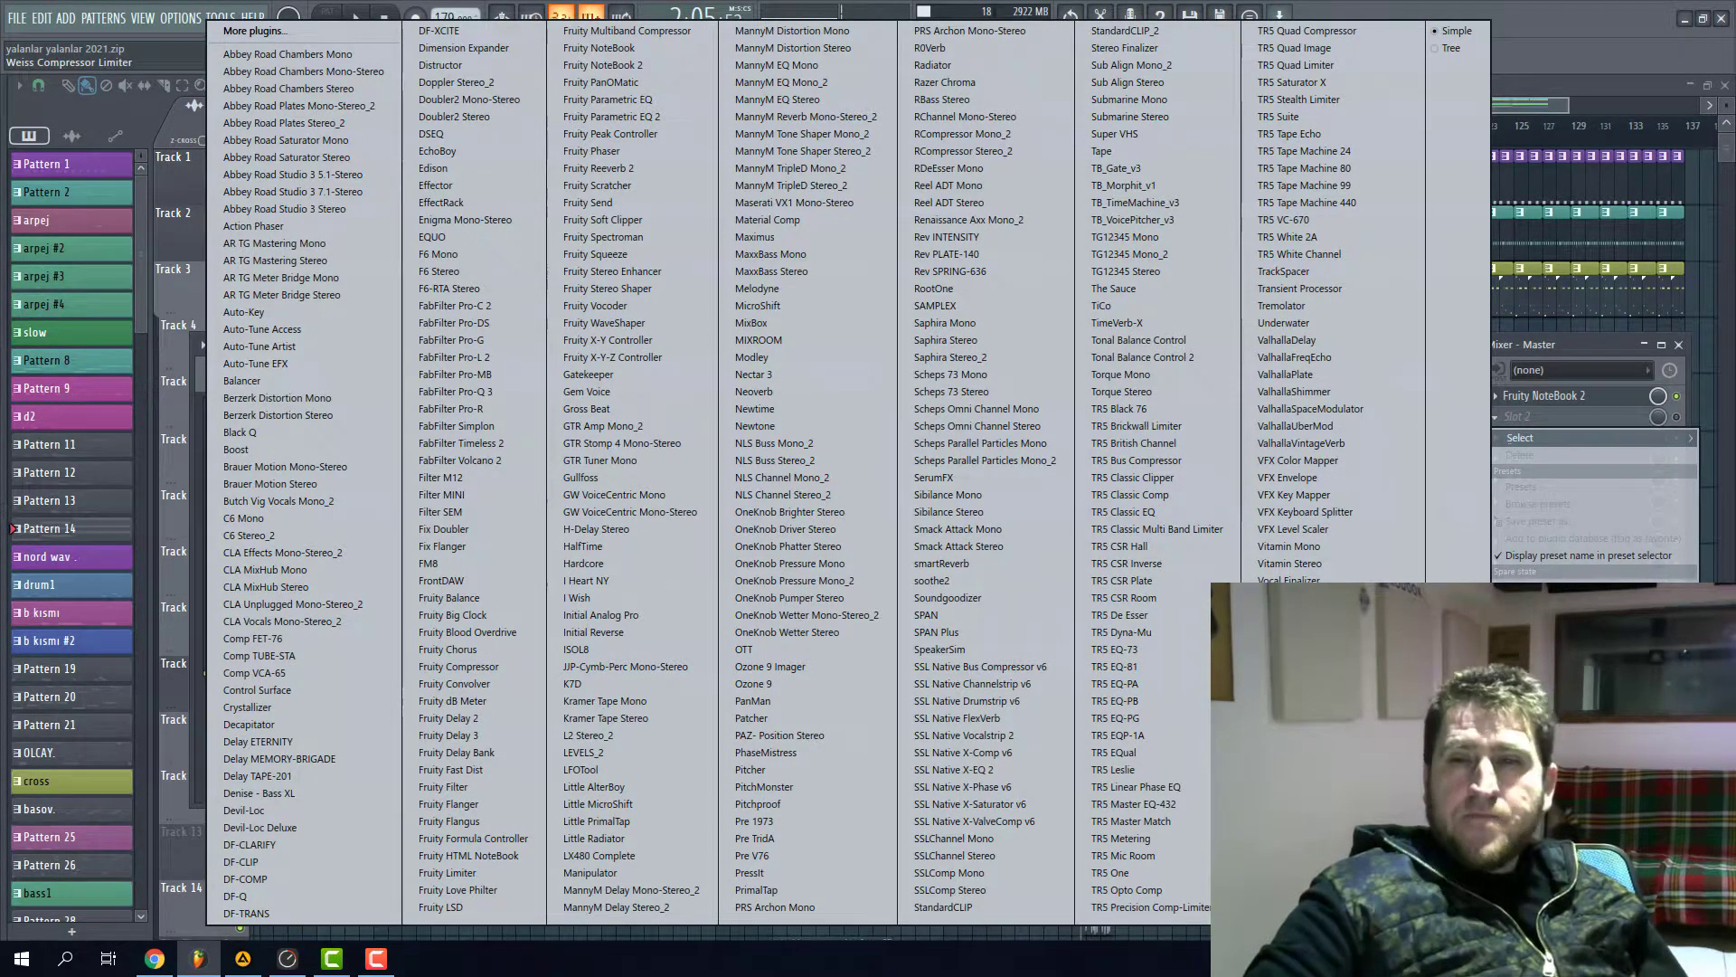
left_click(1302, 683)
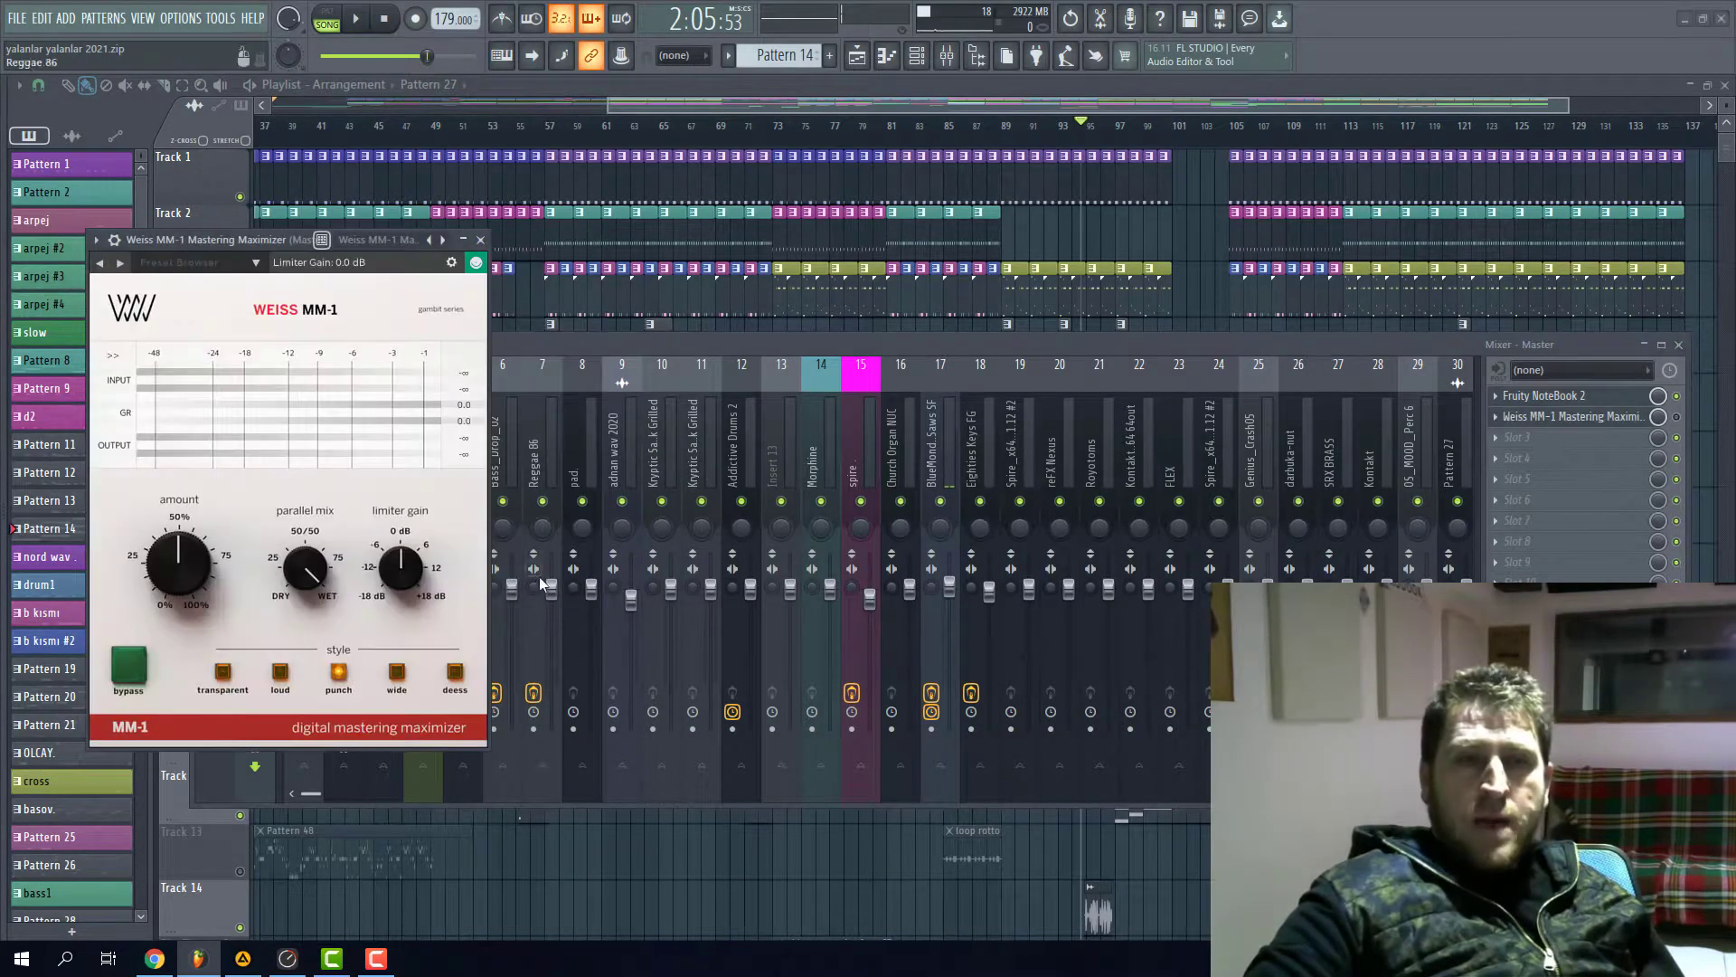
- Play the song and raise the Weiss MM-1 limiter gain, trying 12.4 dB before settling on a smaller boost
key("space")
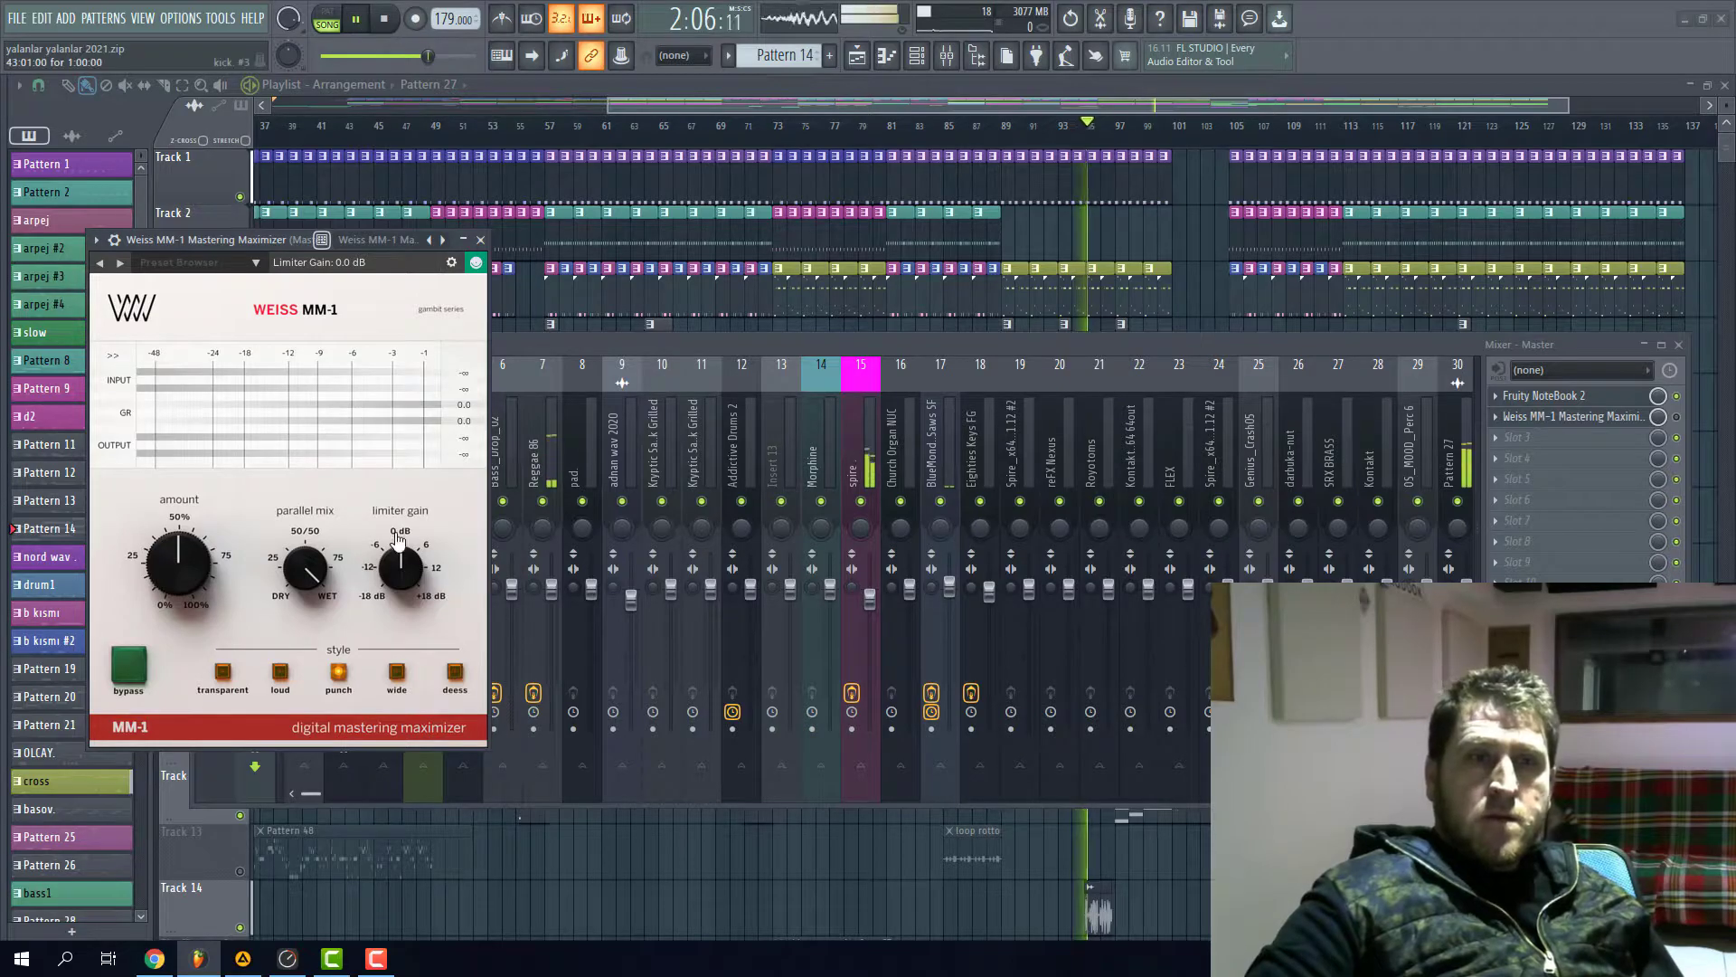
left_click_drag(400, 568, 383, 434)
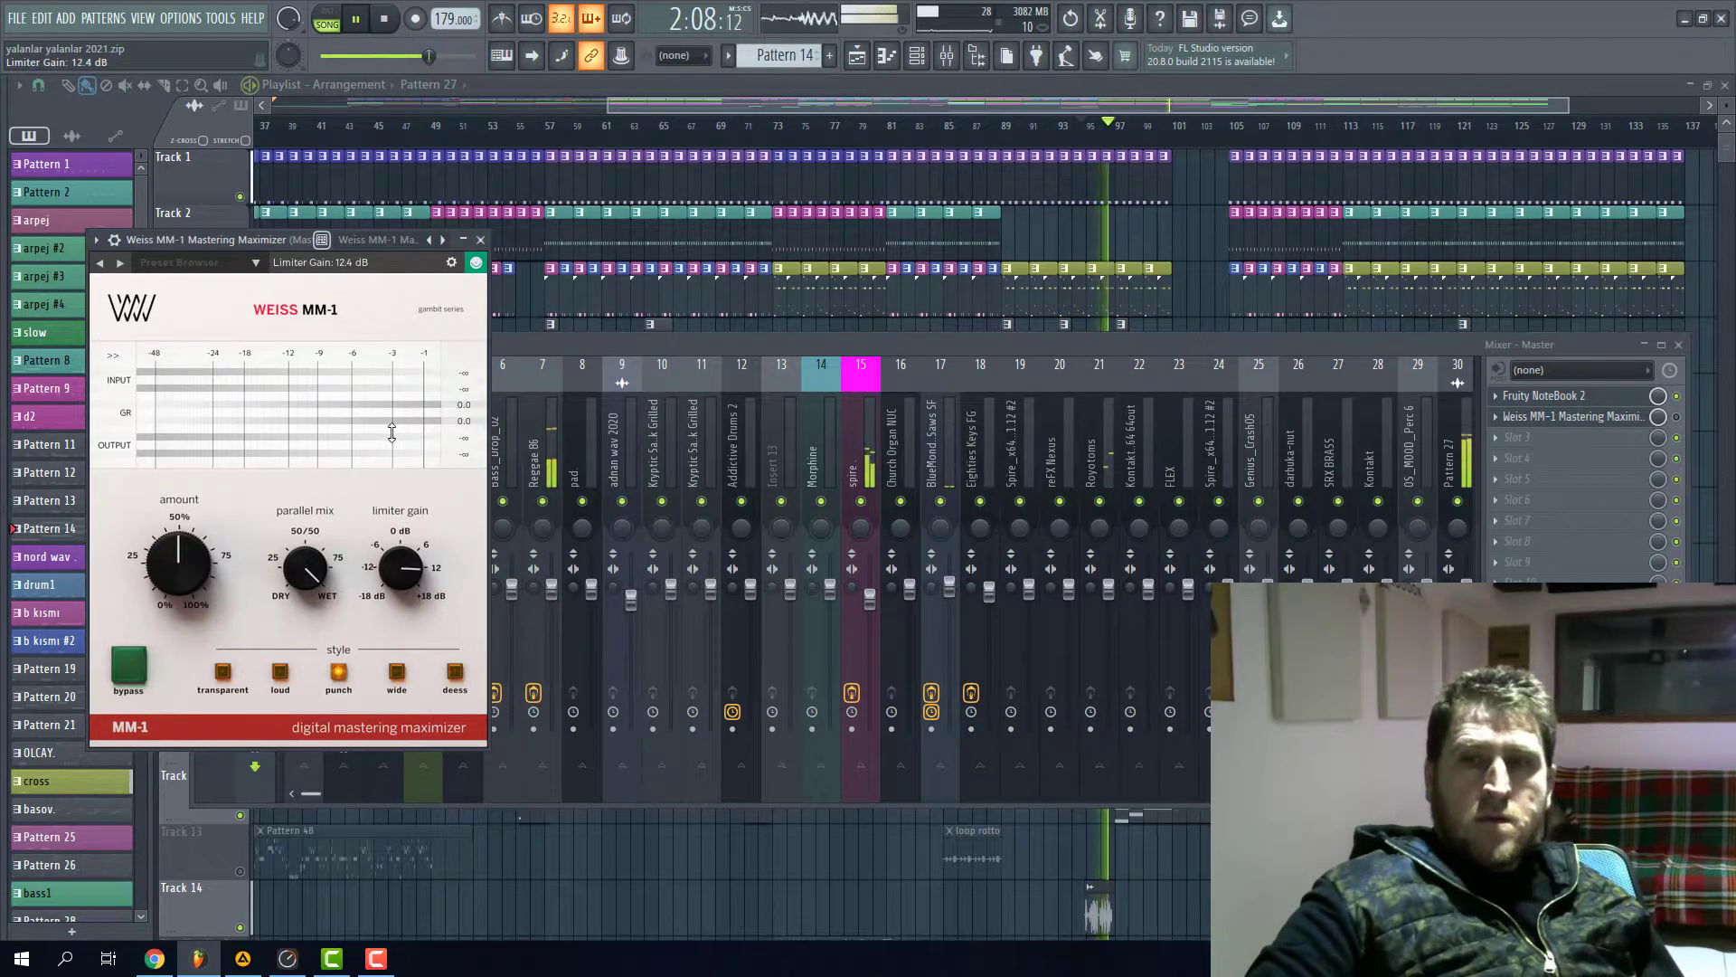
left_click(1574, 416)
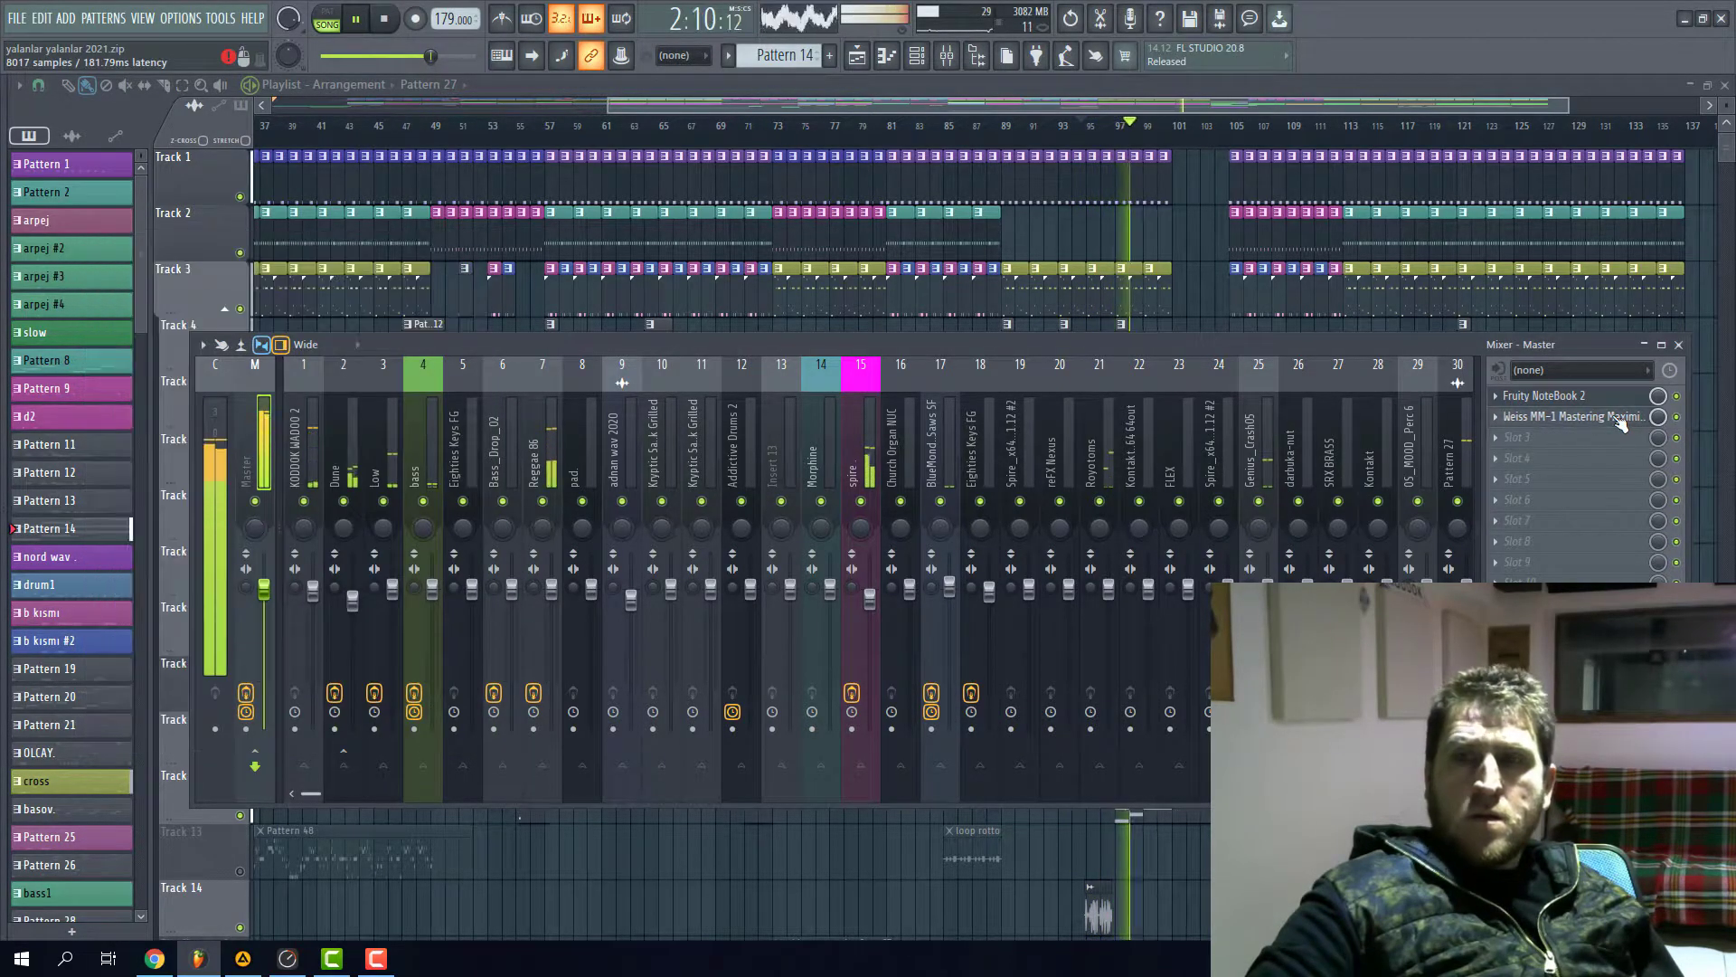
left_click(1573, 417)
left_click_drag(401, 568, 426, 472)
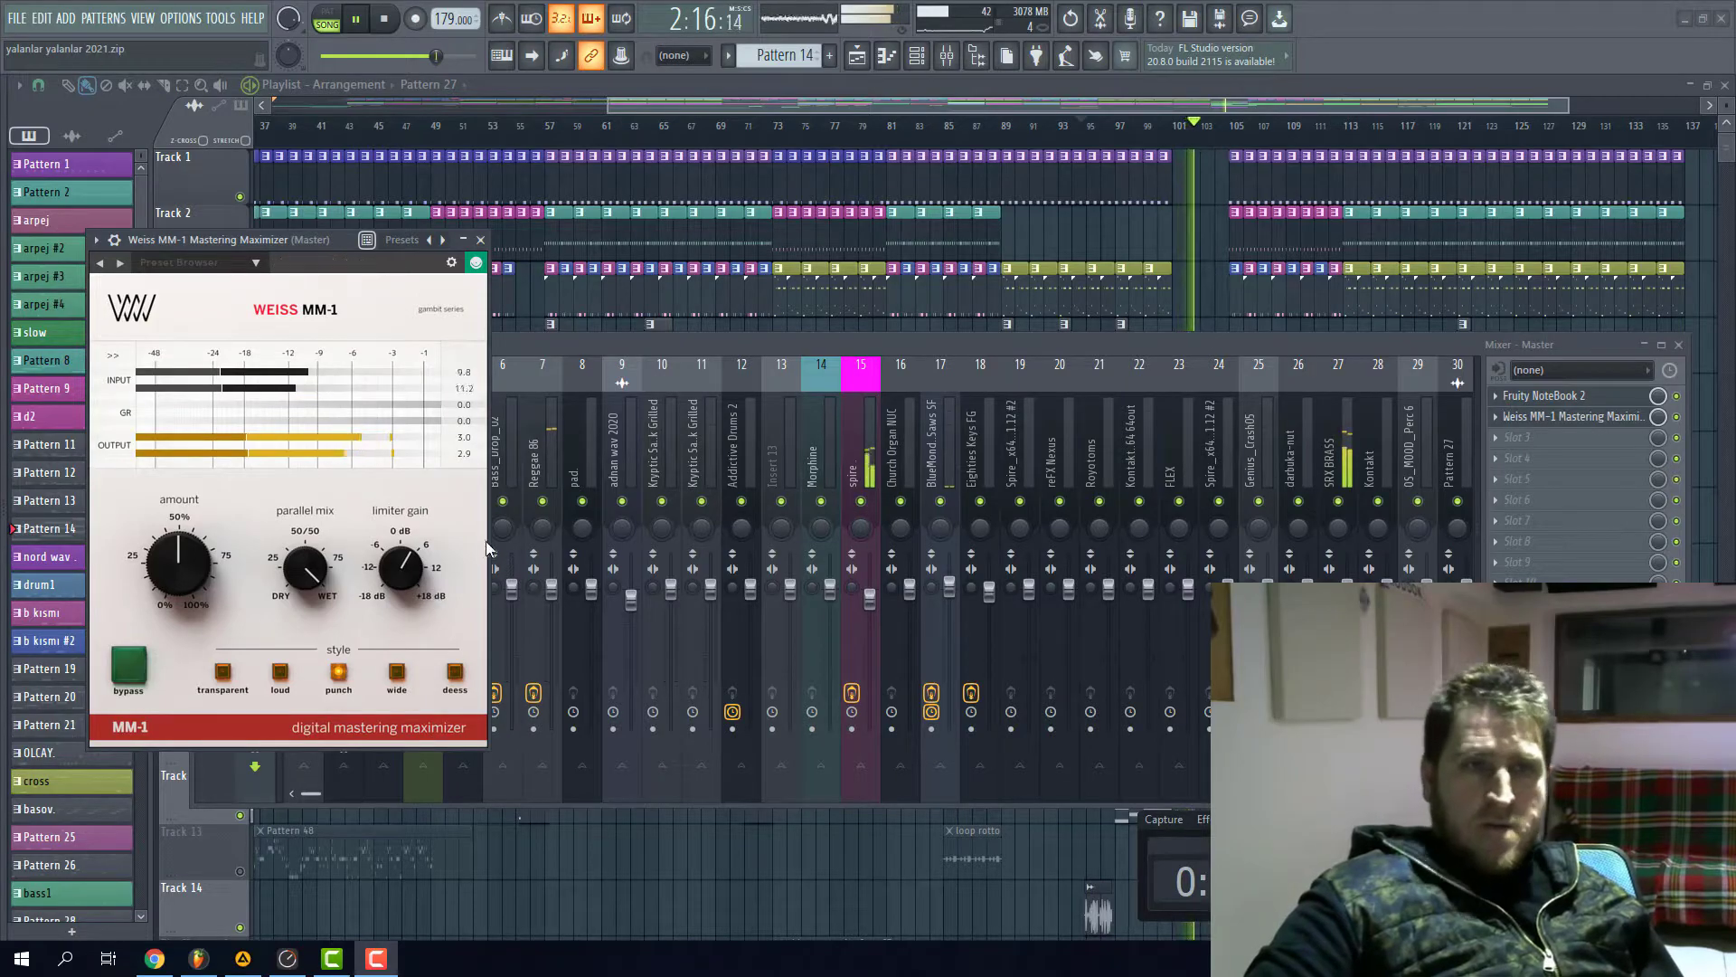
- Set the Weiss MM-1 amount to 54 %, use the loud style and raise the limiter gain to 18 dB
left_click_drag(179, 563, 142, 483)
left_click_drag(133, 395, 136, 452)
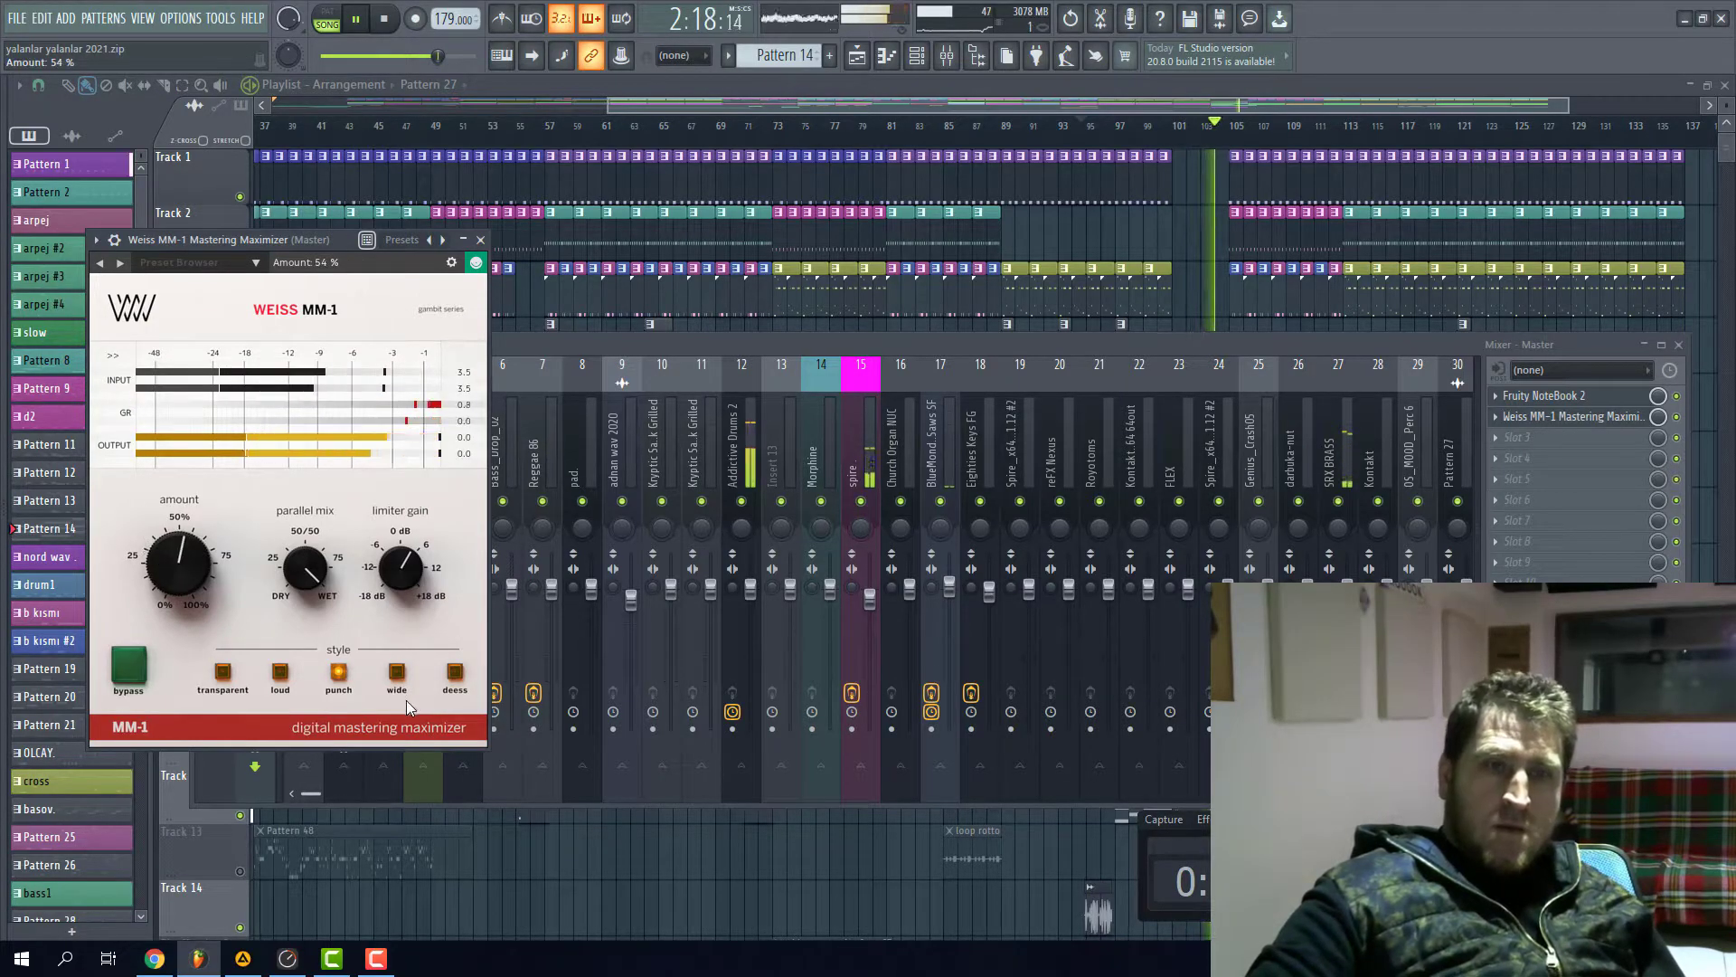
left_click(280, 671)
left_click_drag(401, 567, 417, 454)
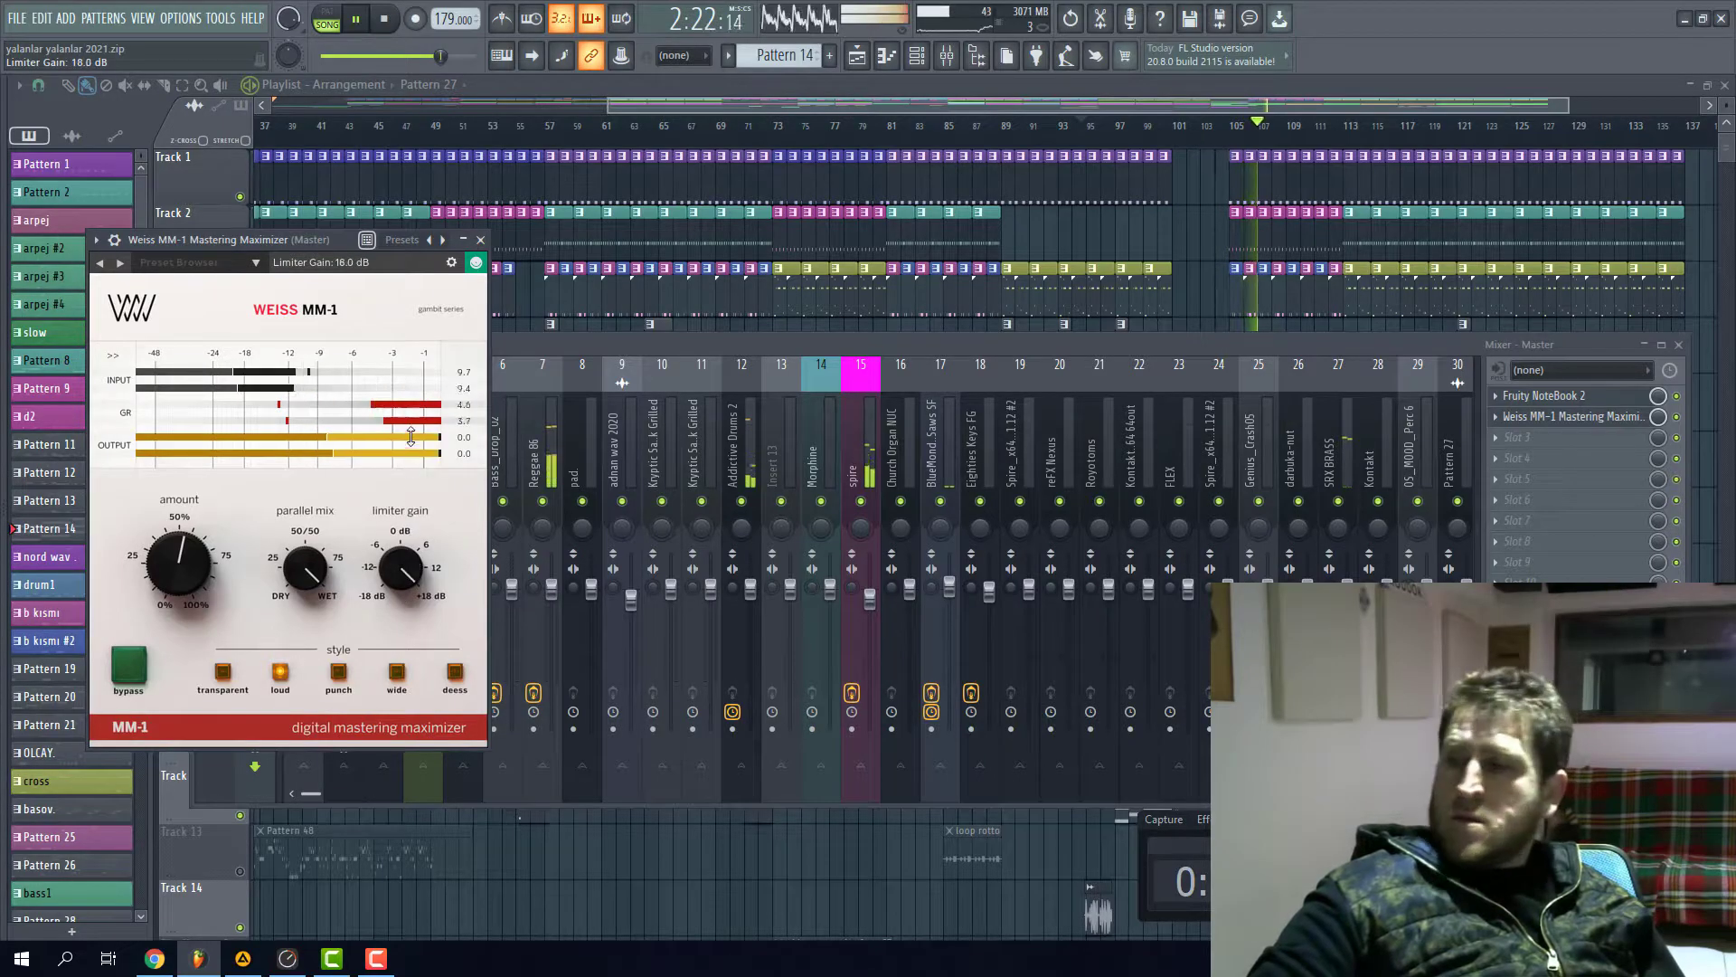
- Lower the Weiss MM-1 limiter gain to about 4 dB while the song plays
left_click_drag(420, 395, 375, 521)
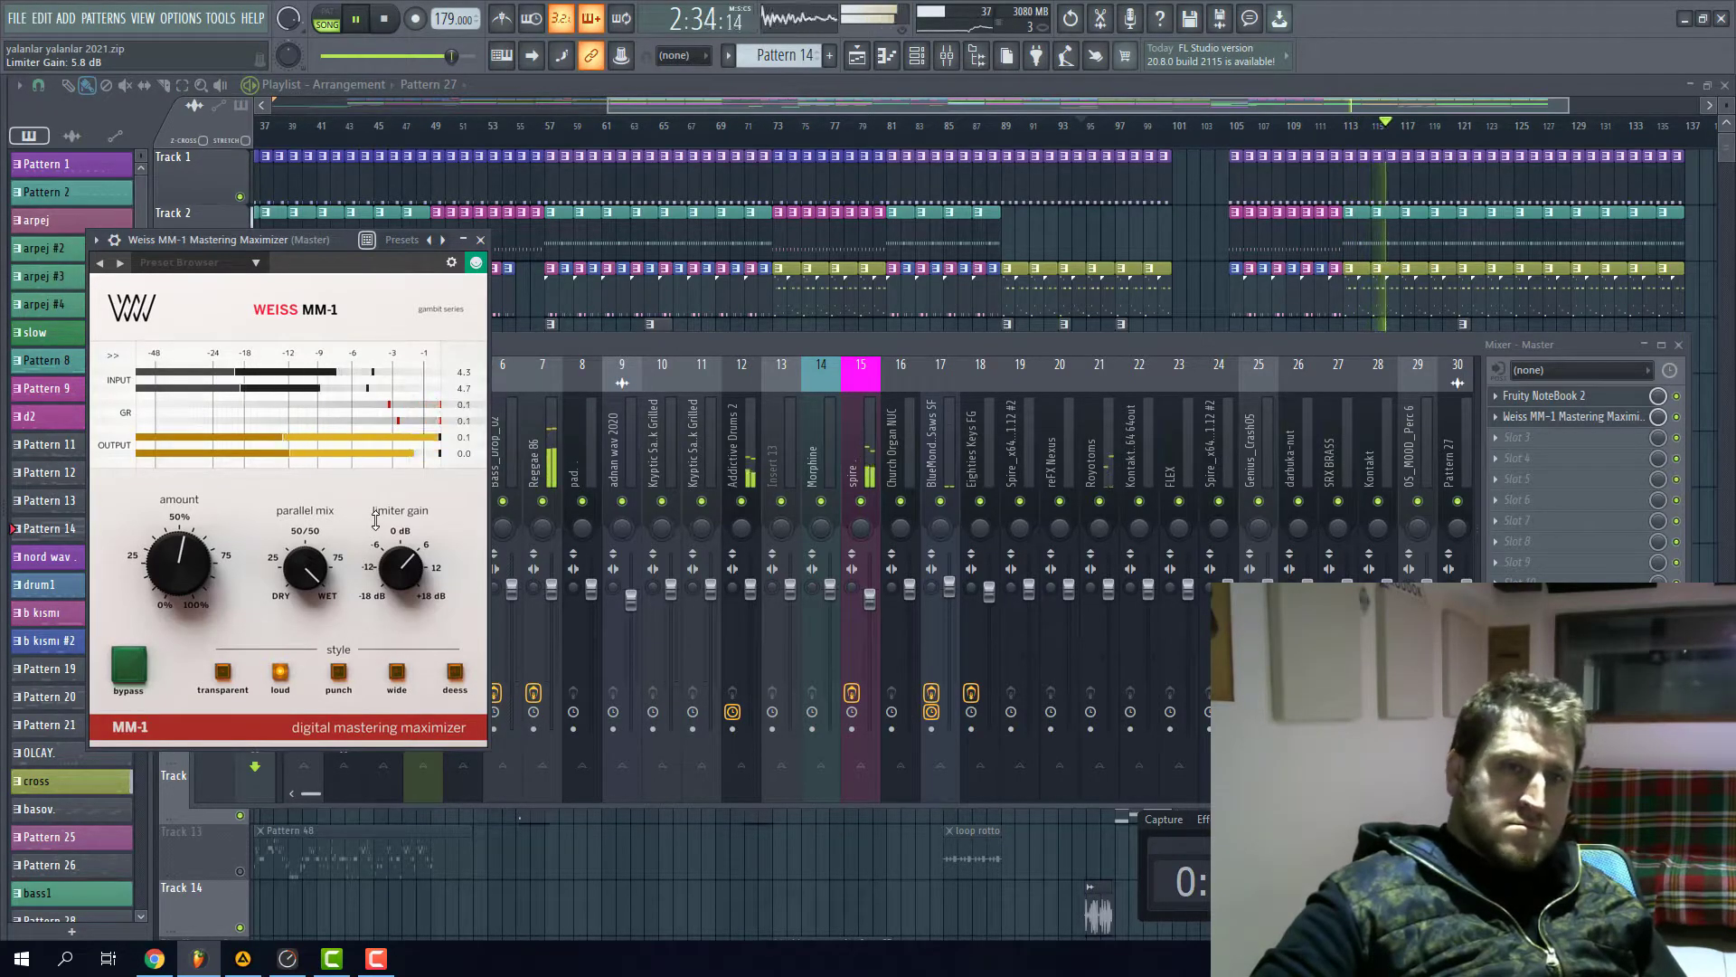
left_click_drag(399, 574, 394, 590)
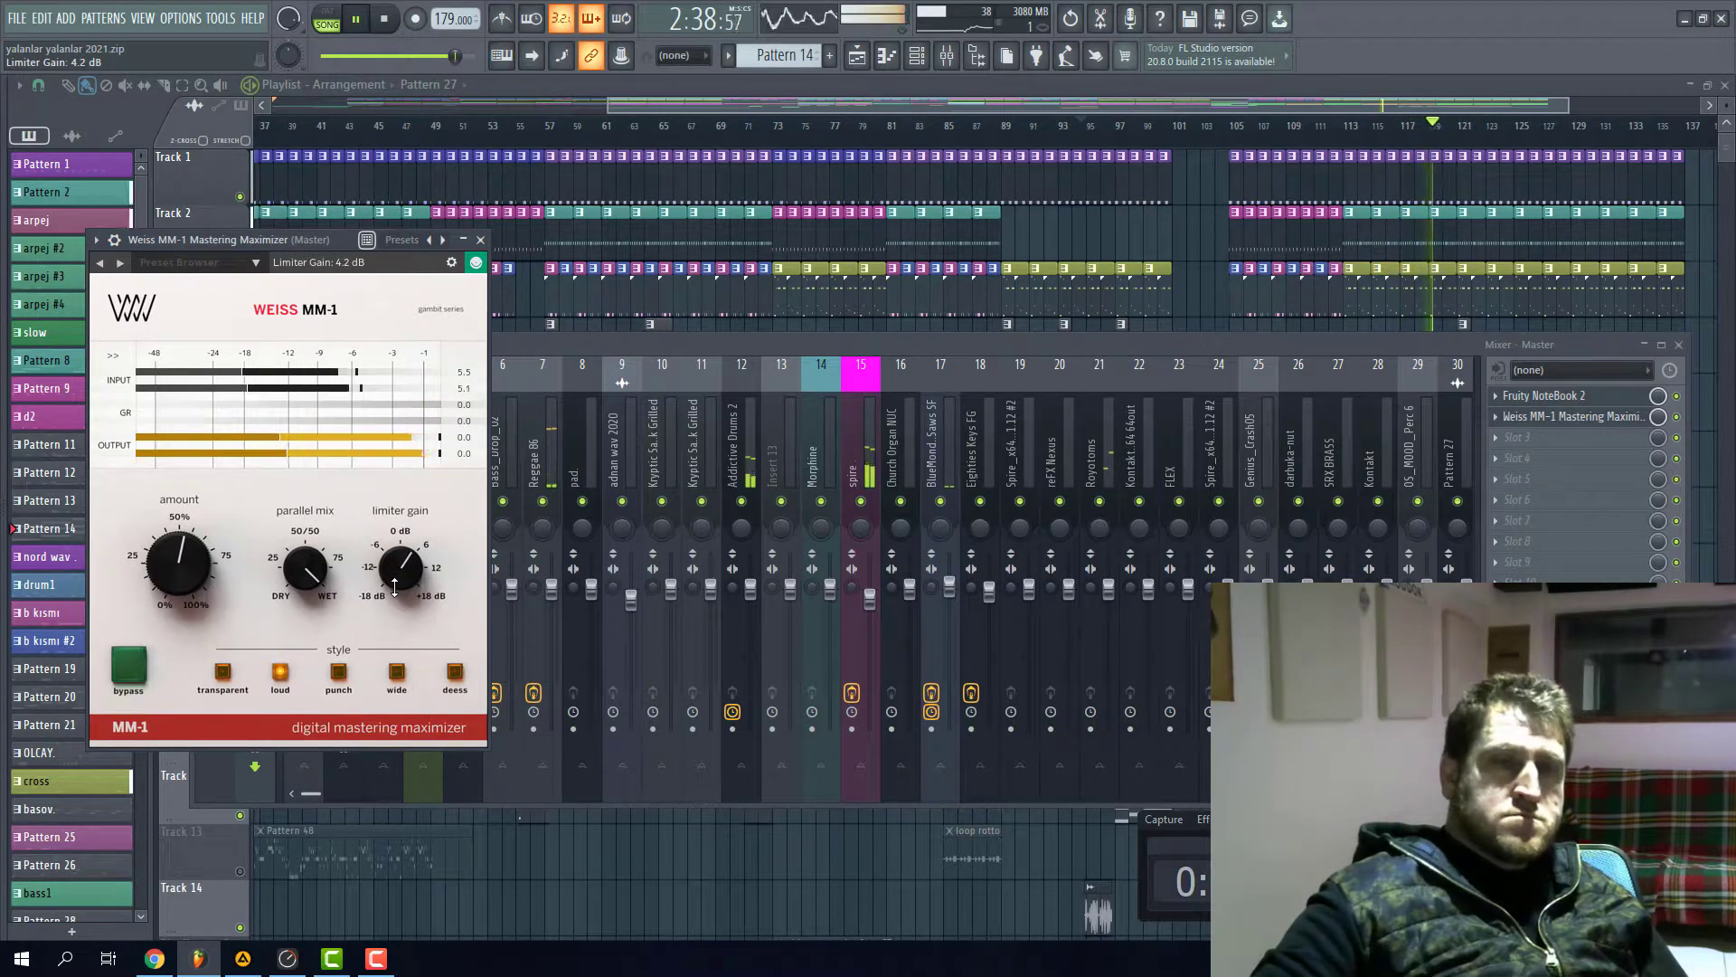
- Load the Mastering for iTunes preset in the Weiss MM-1 and set its output trim to -0.3 dBFS
left_click(177, 263)
mouse_move(184, 286)
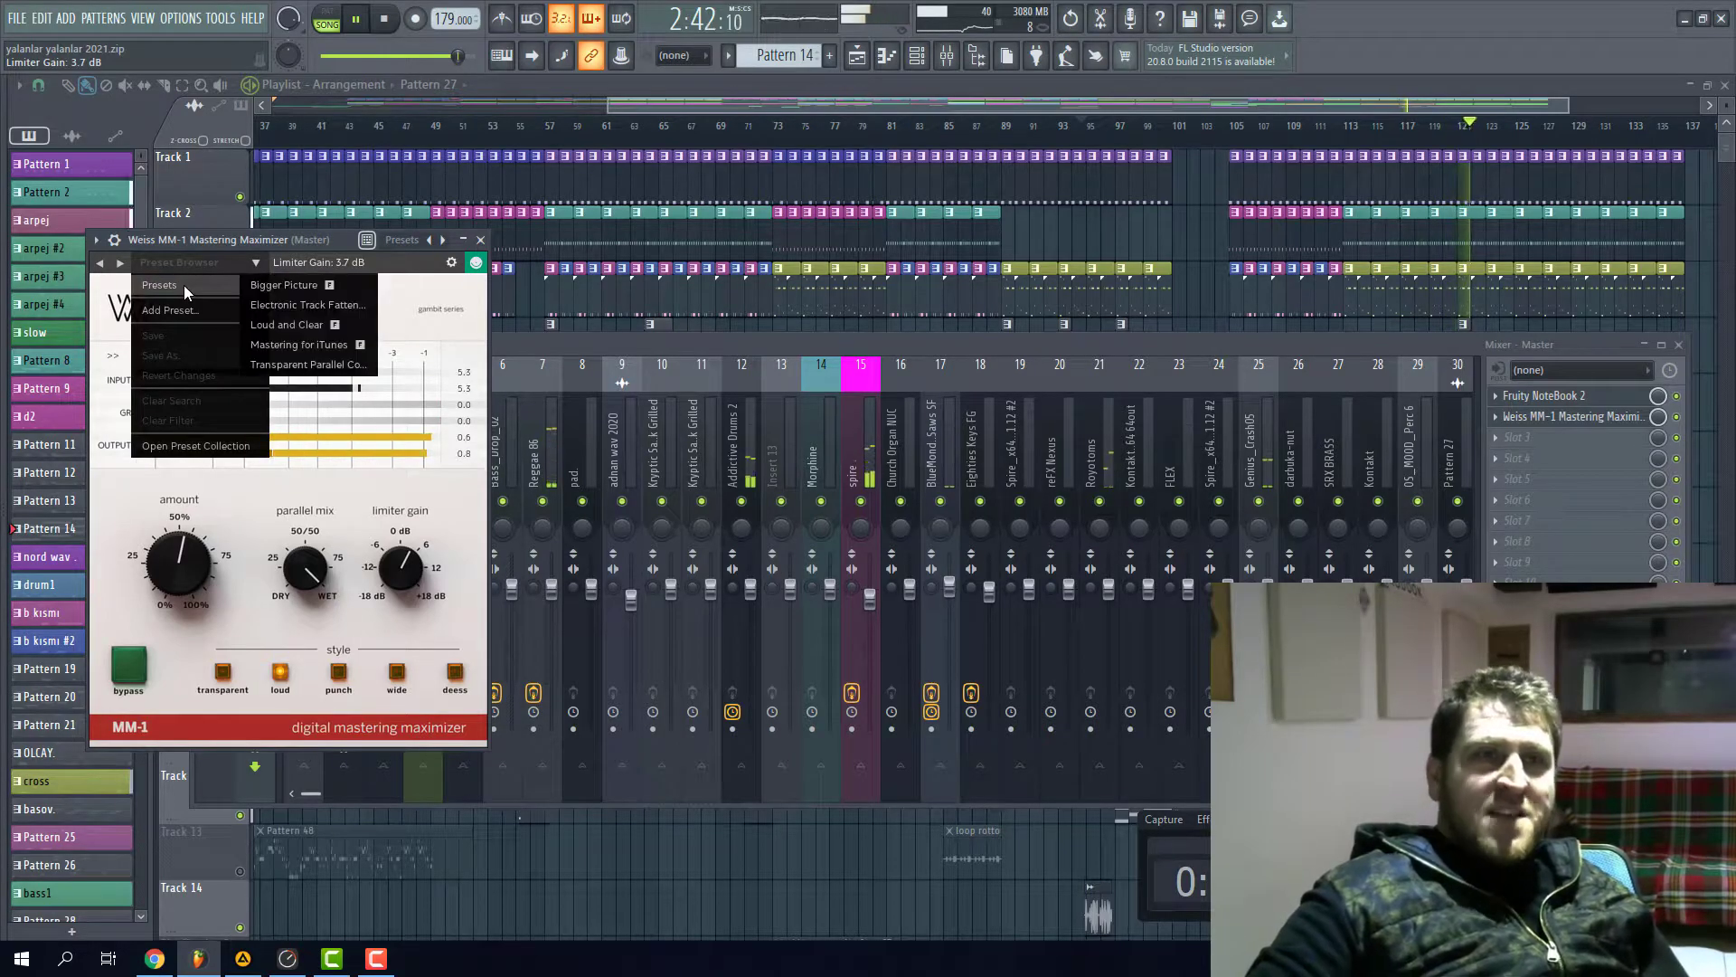
left_click(308, 345)
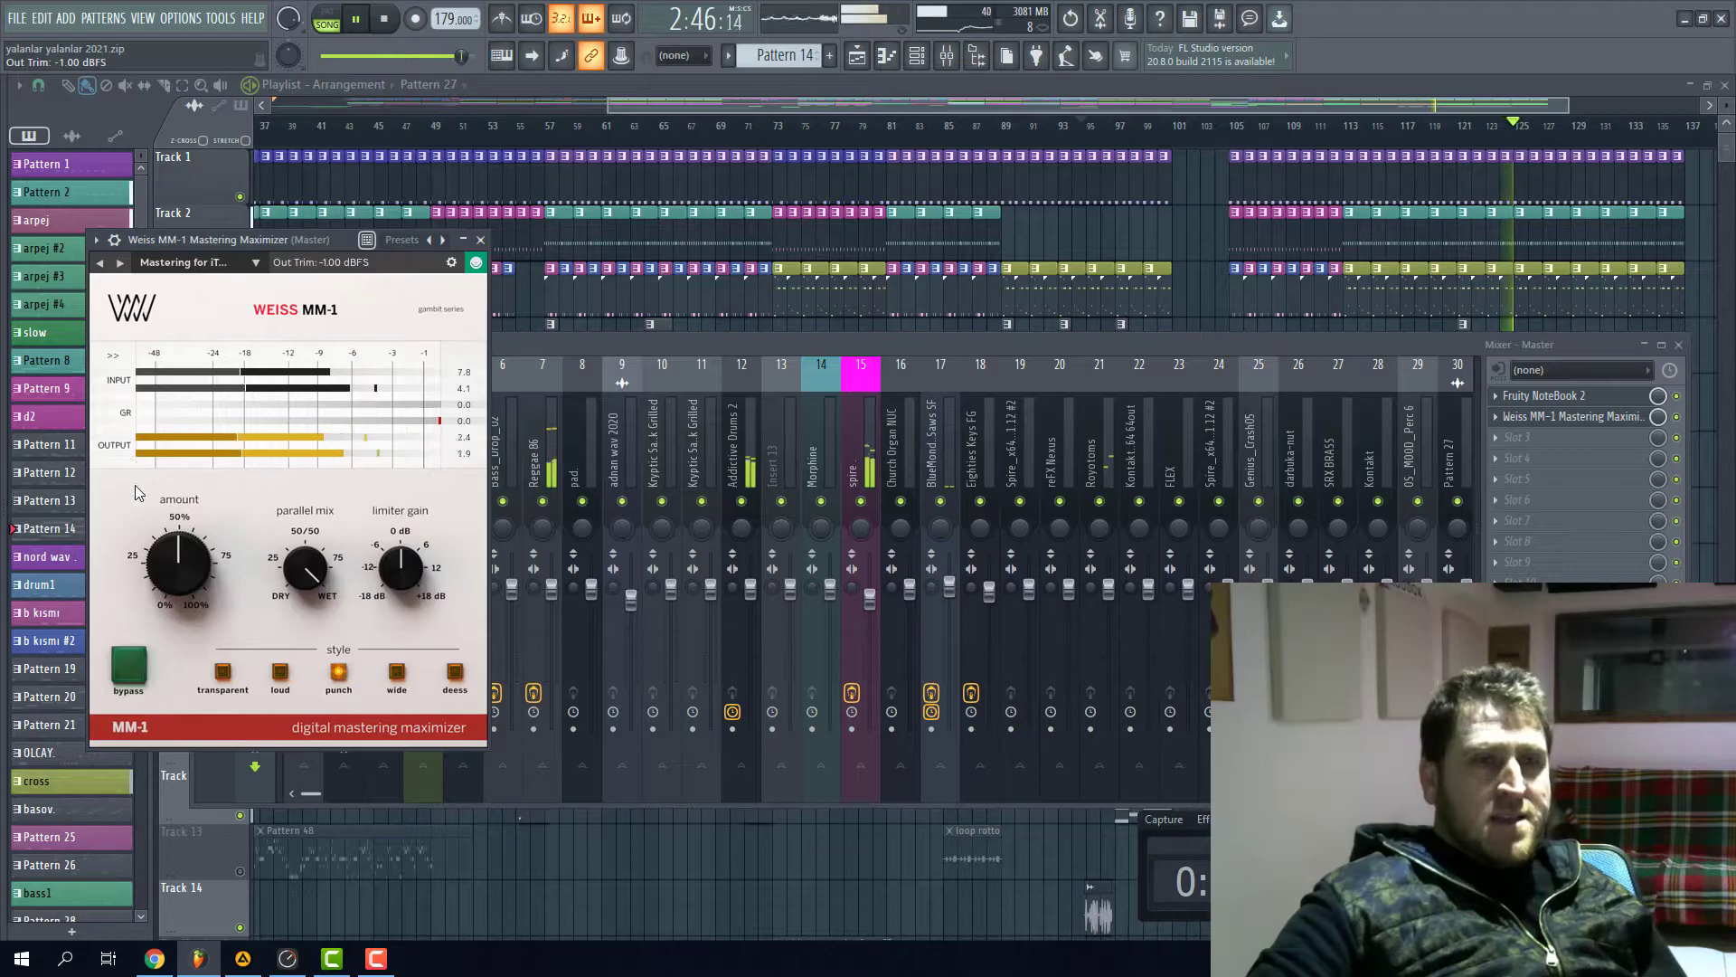
left_click(110, 352)
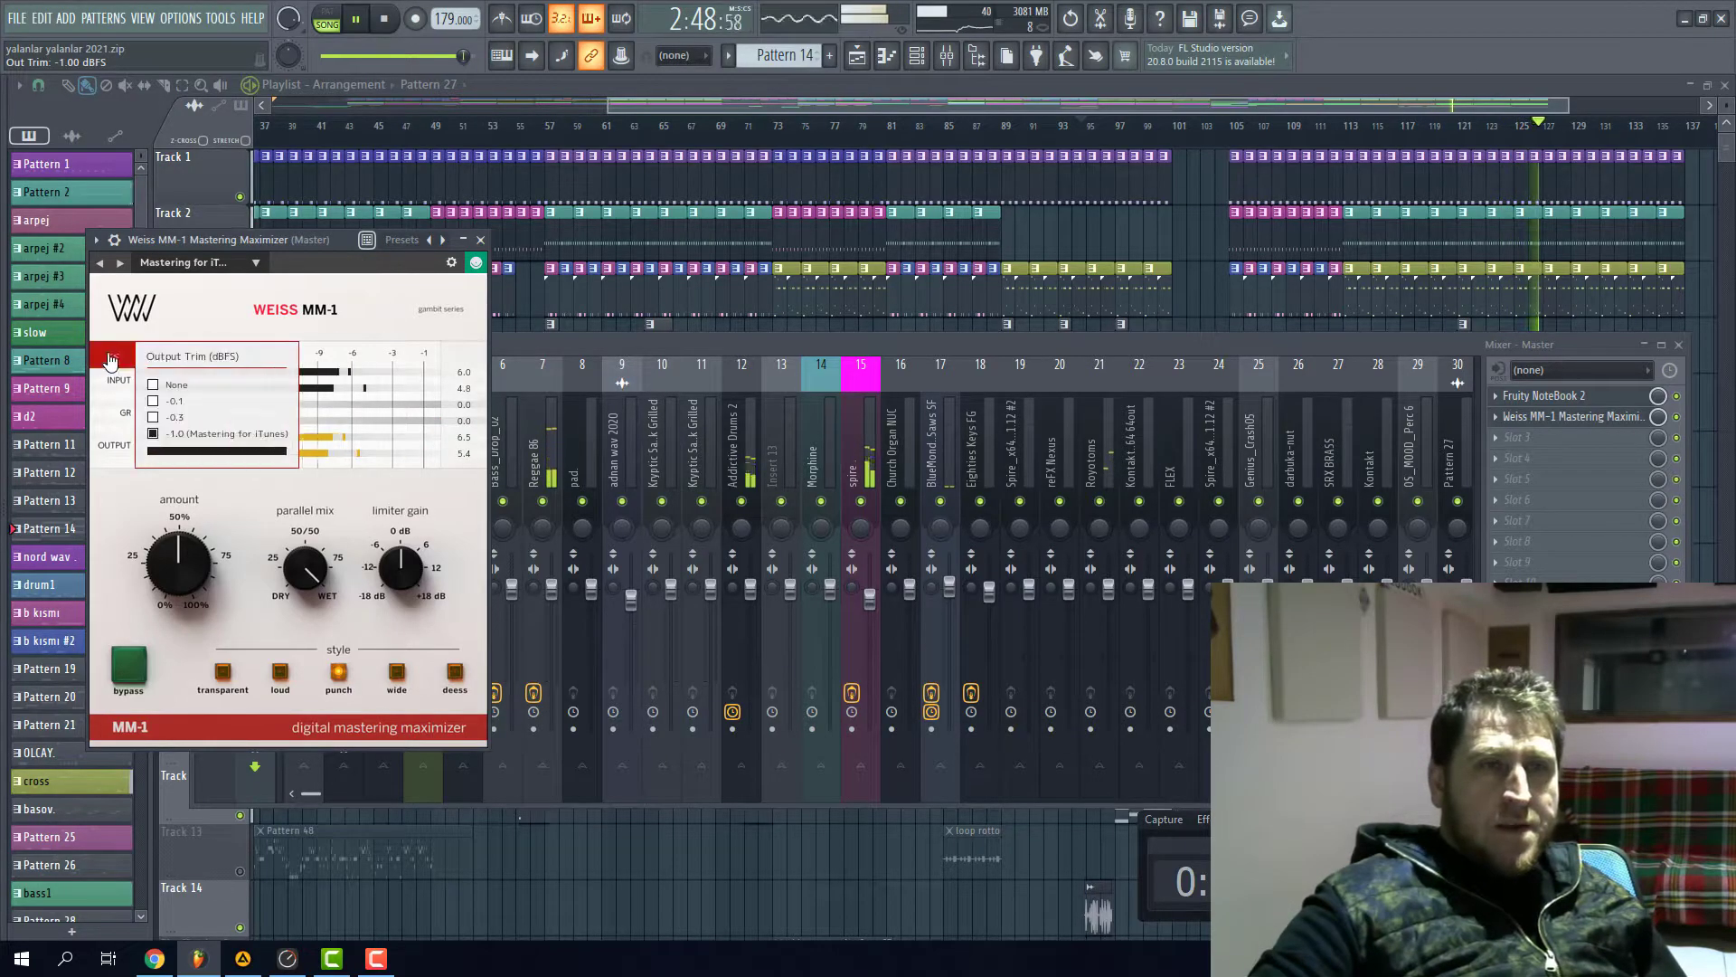
left_click(153, 418)
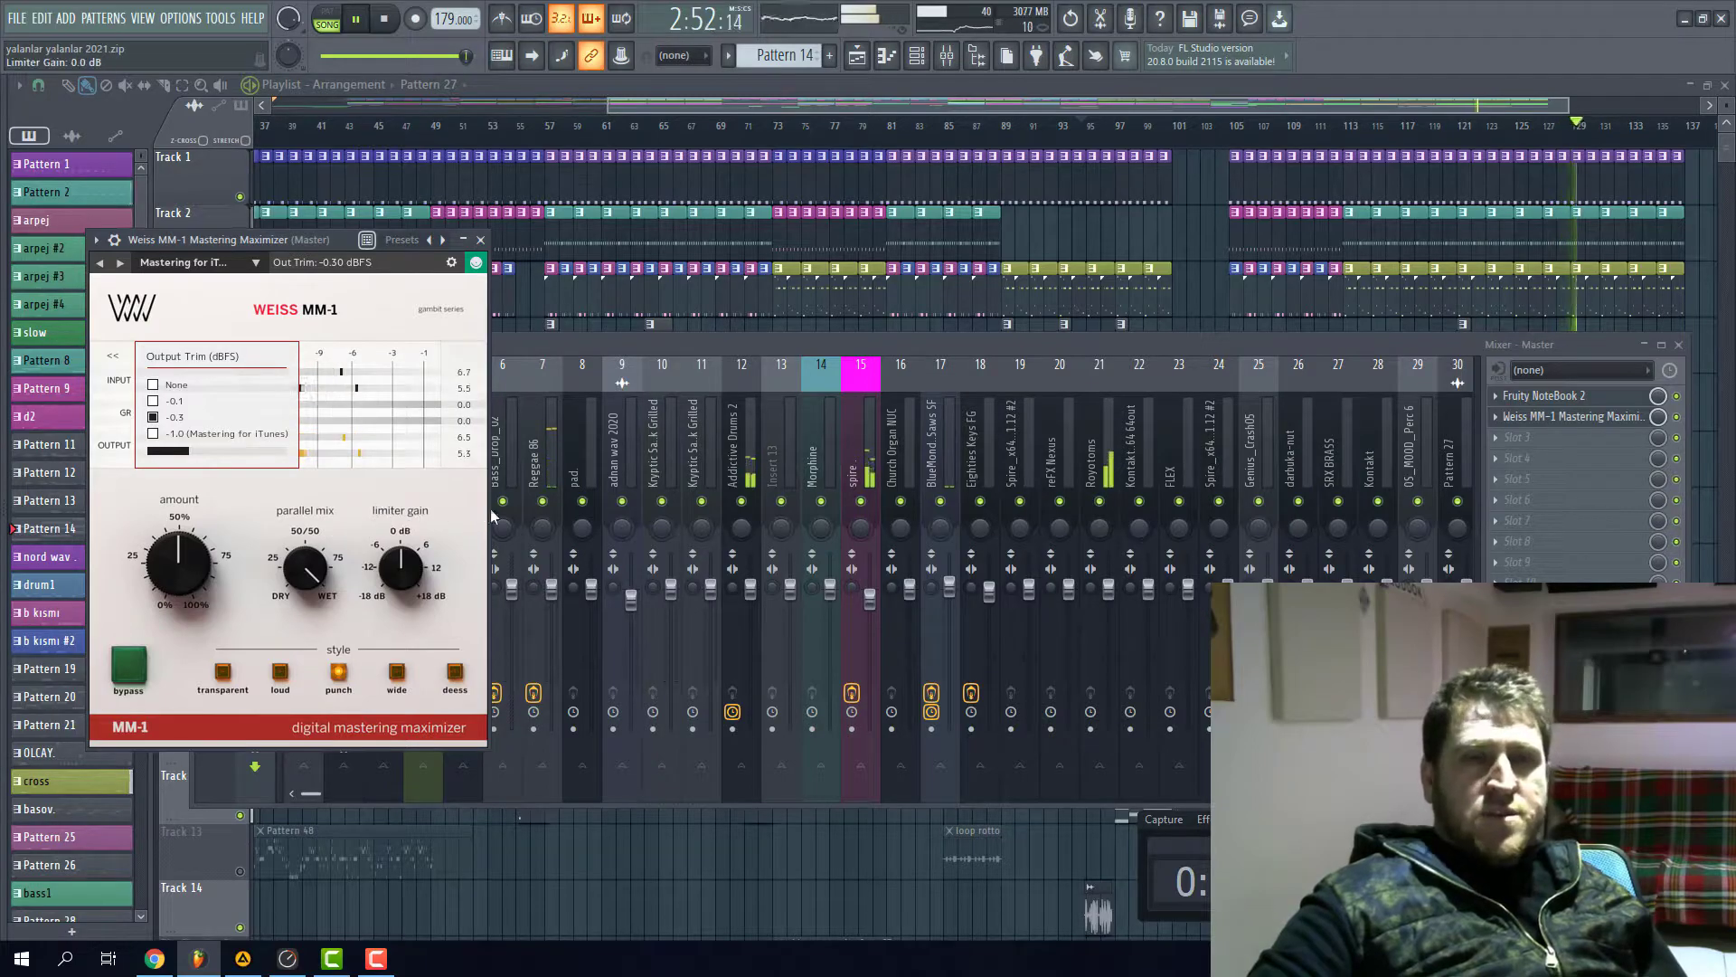
left_click(463, 491)
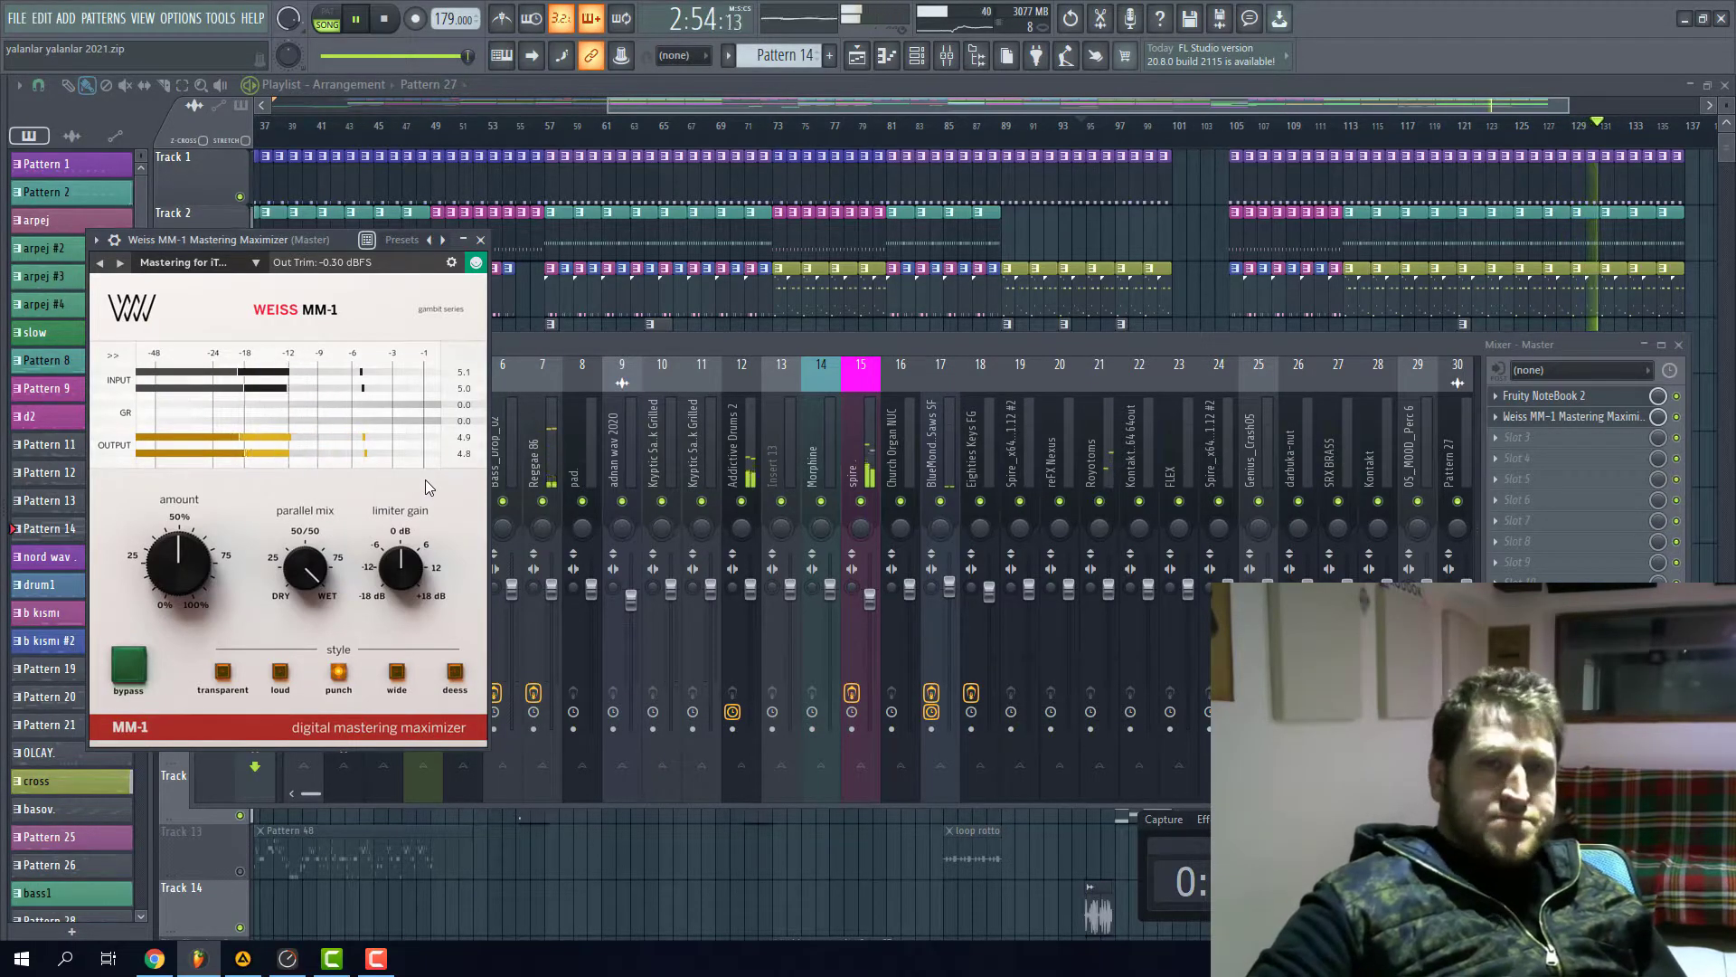
- Increase the Weiss MM-1 amount and limiter gain, reduce the parallel mix and select the wide style
left_click_drag(410, 572, 322, 561)
left_click_drag(186, 546, 175, 476)
left_click_drag(445, 603, 391, 593)
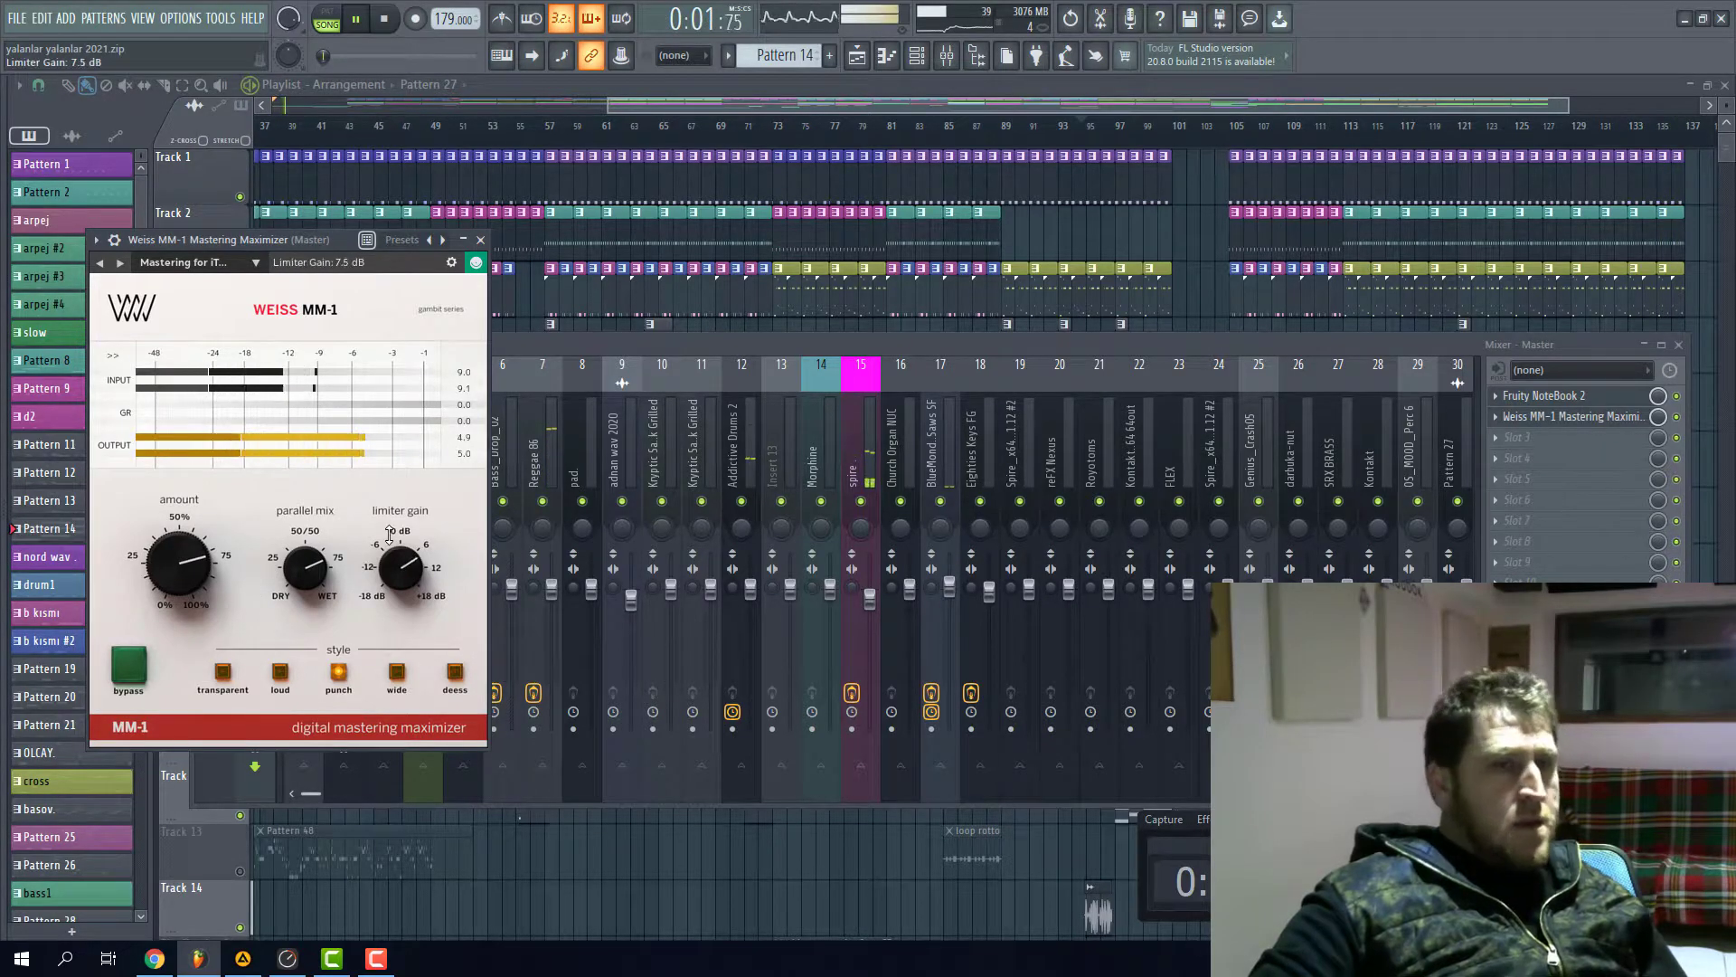
left_click(396, 673)
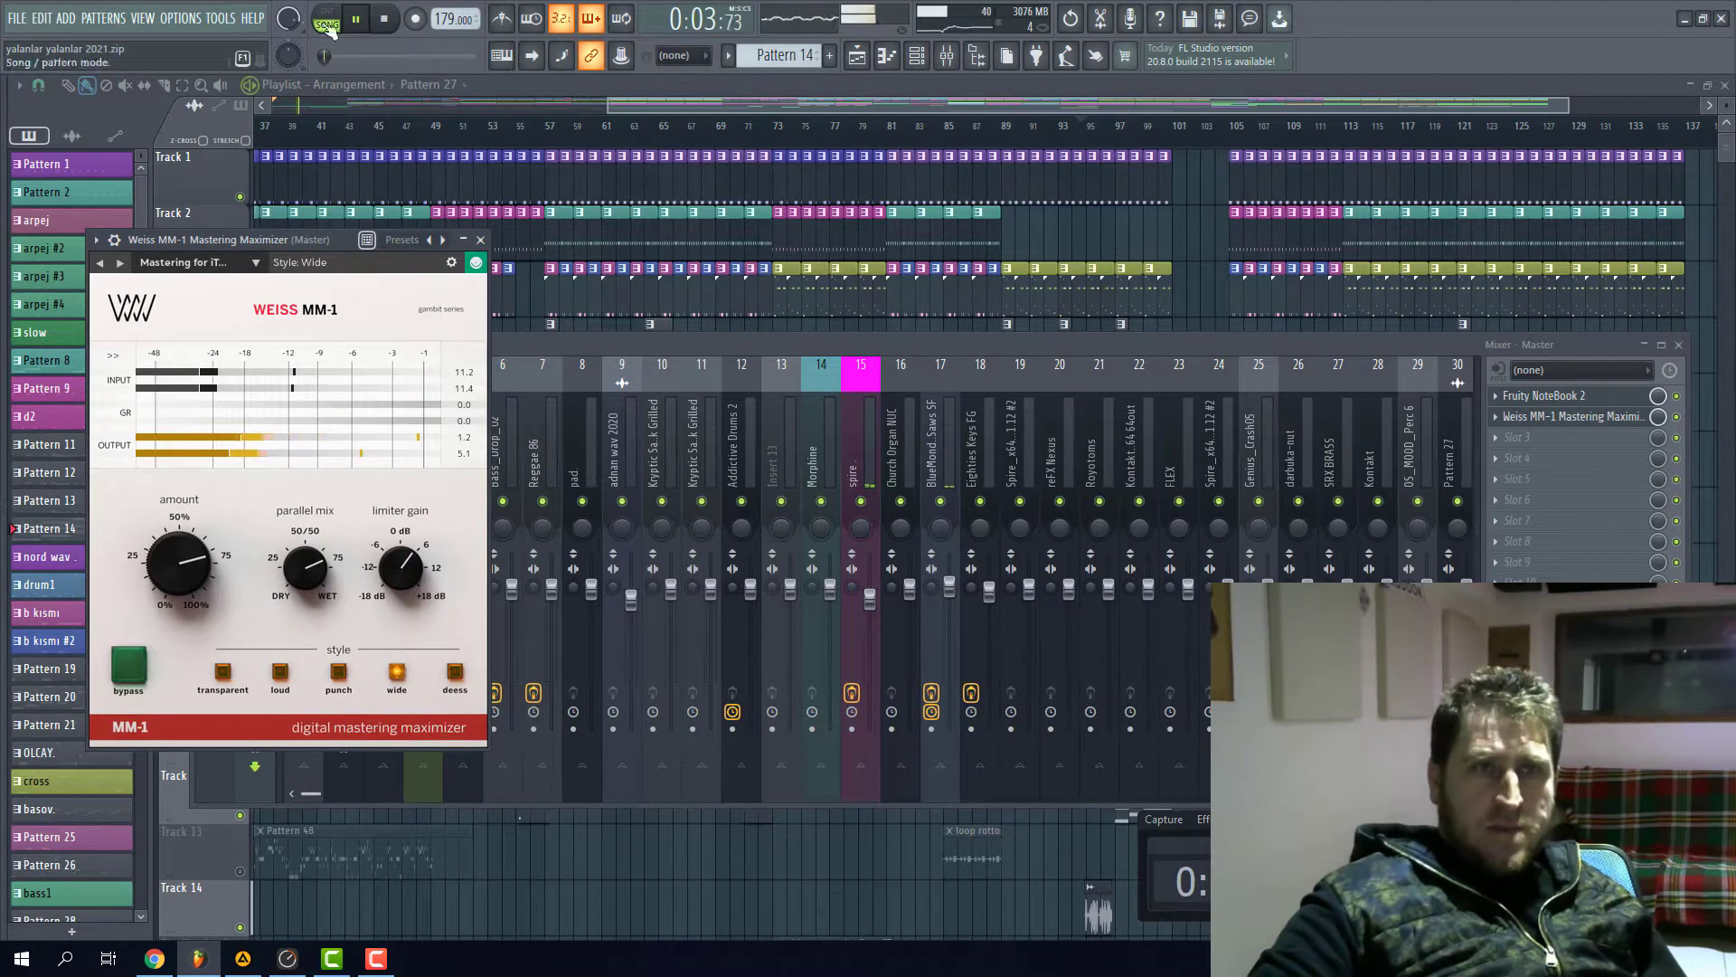
- Move playback further into the song, pausing and resuming it to hear the wide style
left_click_drag(325, 56, 356, 56)
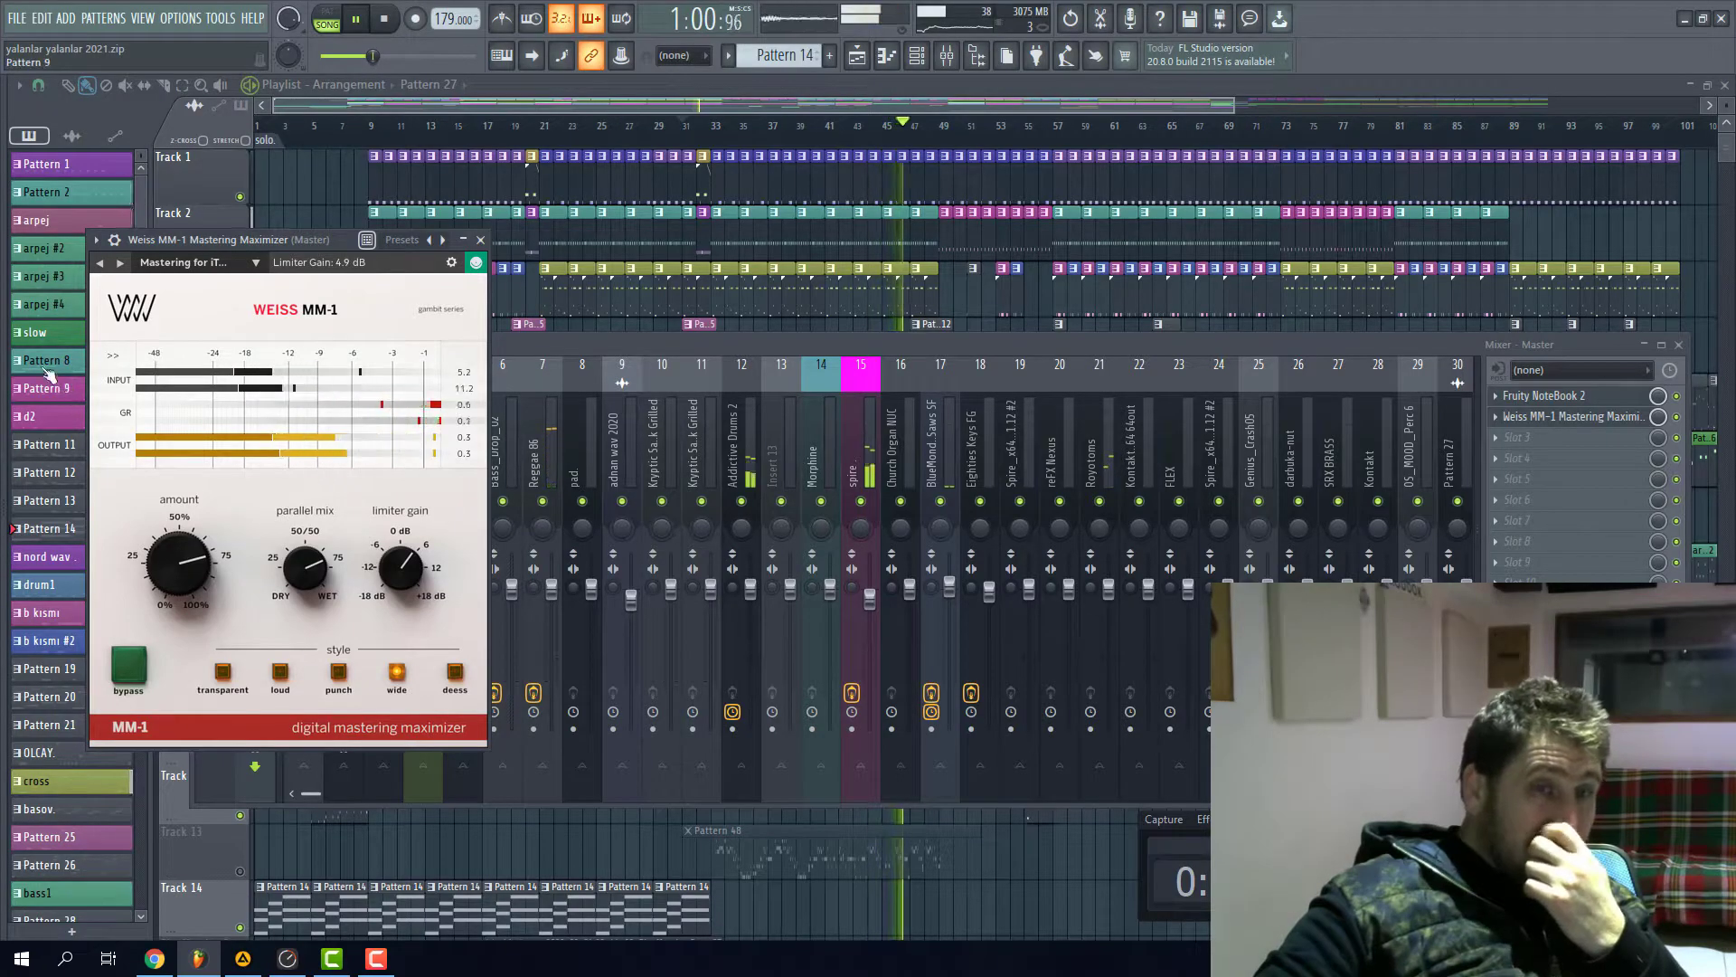
left_click(360, 18)
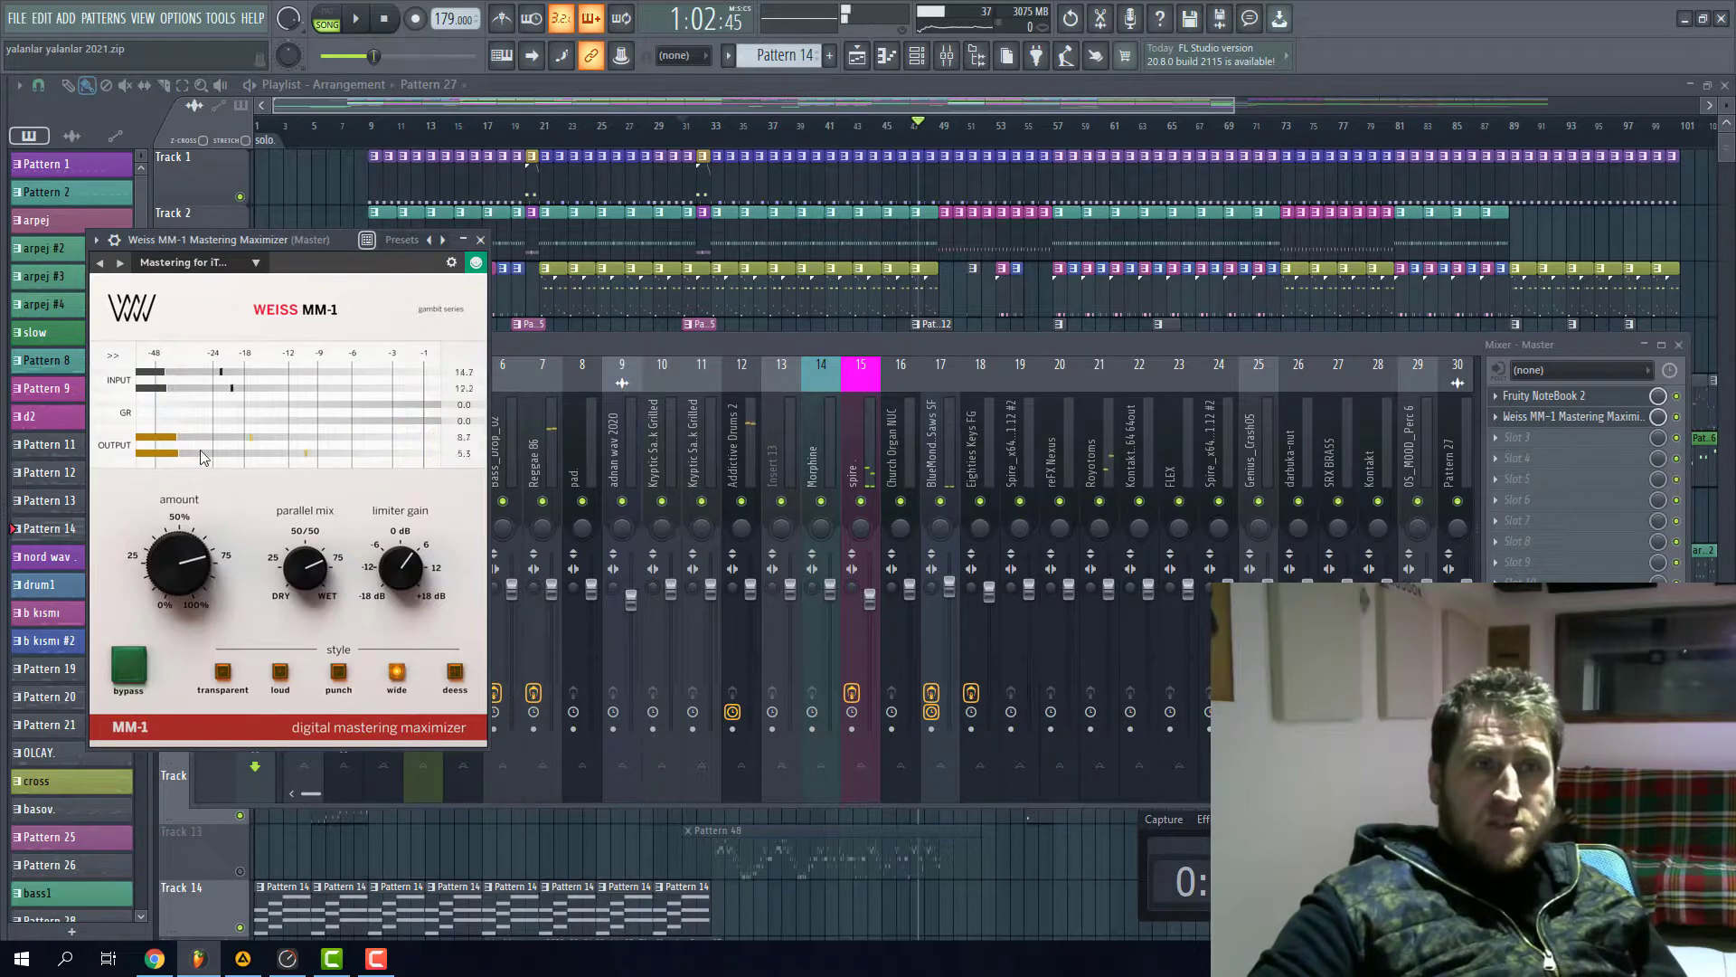
key("space")
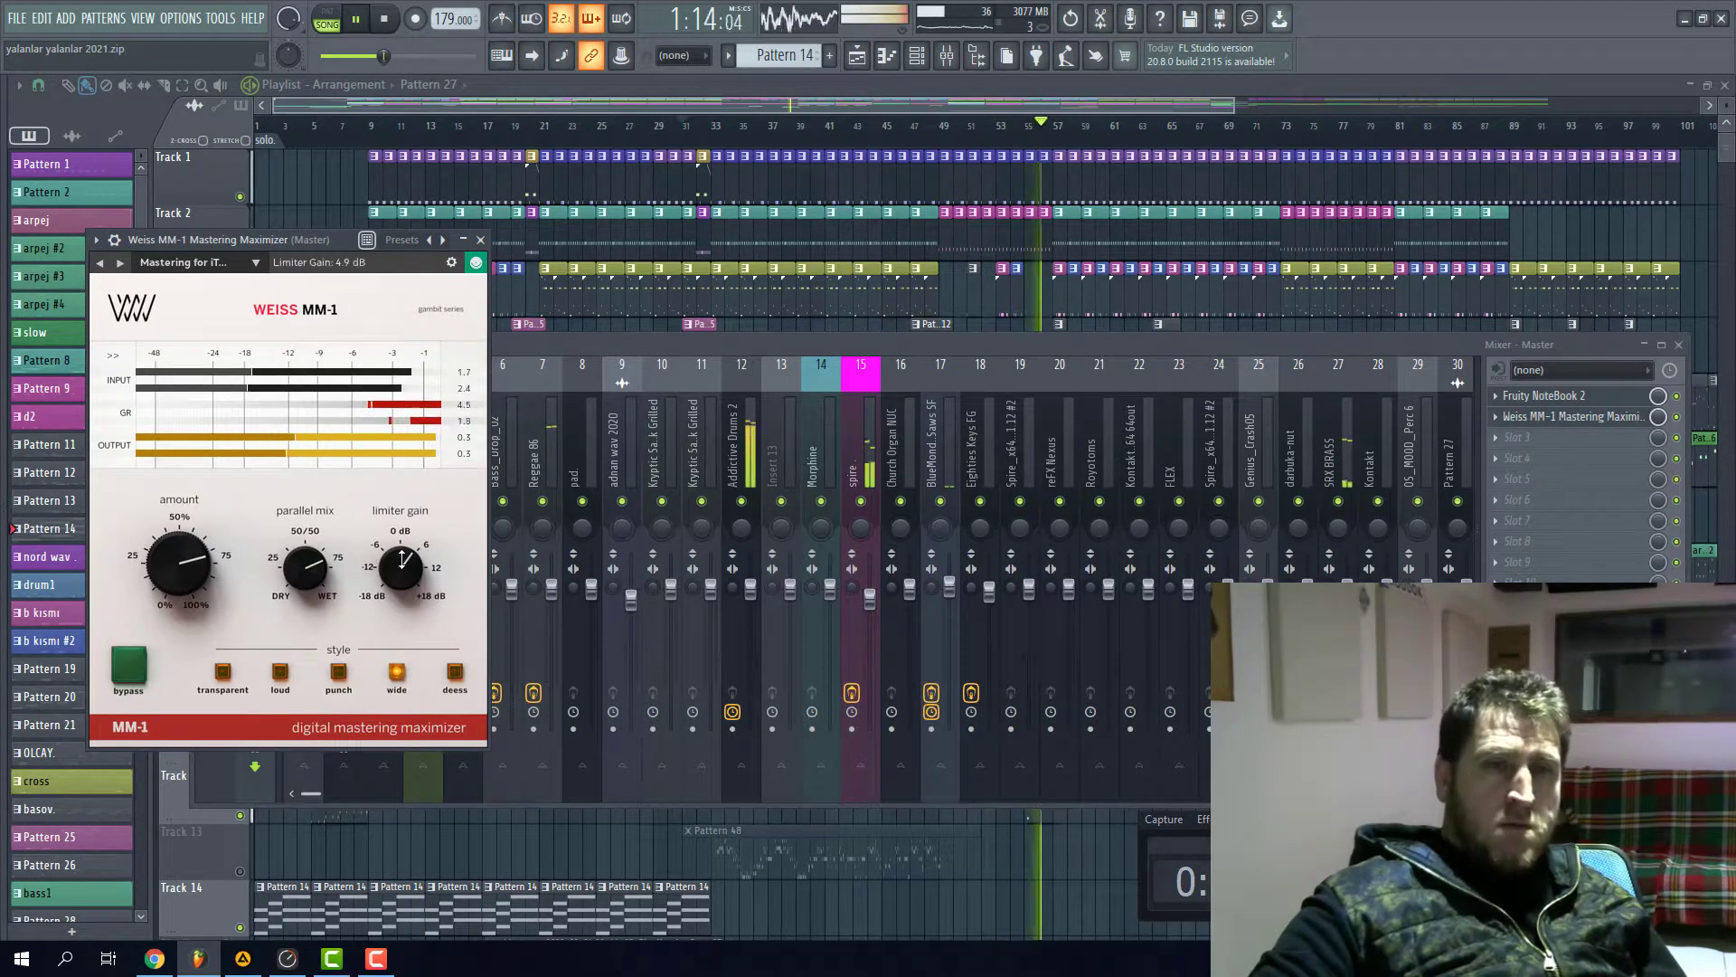
- Try the limiter gain at 18 dB, reduce it to 10.2 dB and stop playback
left_click_drag(400, 568, 392, 440)
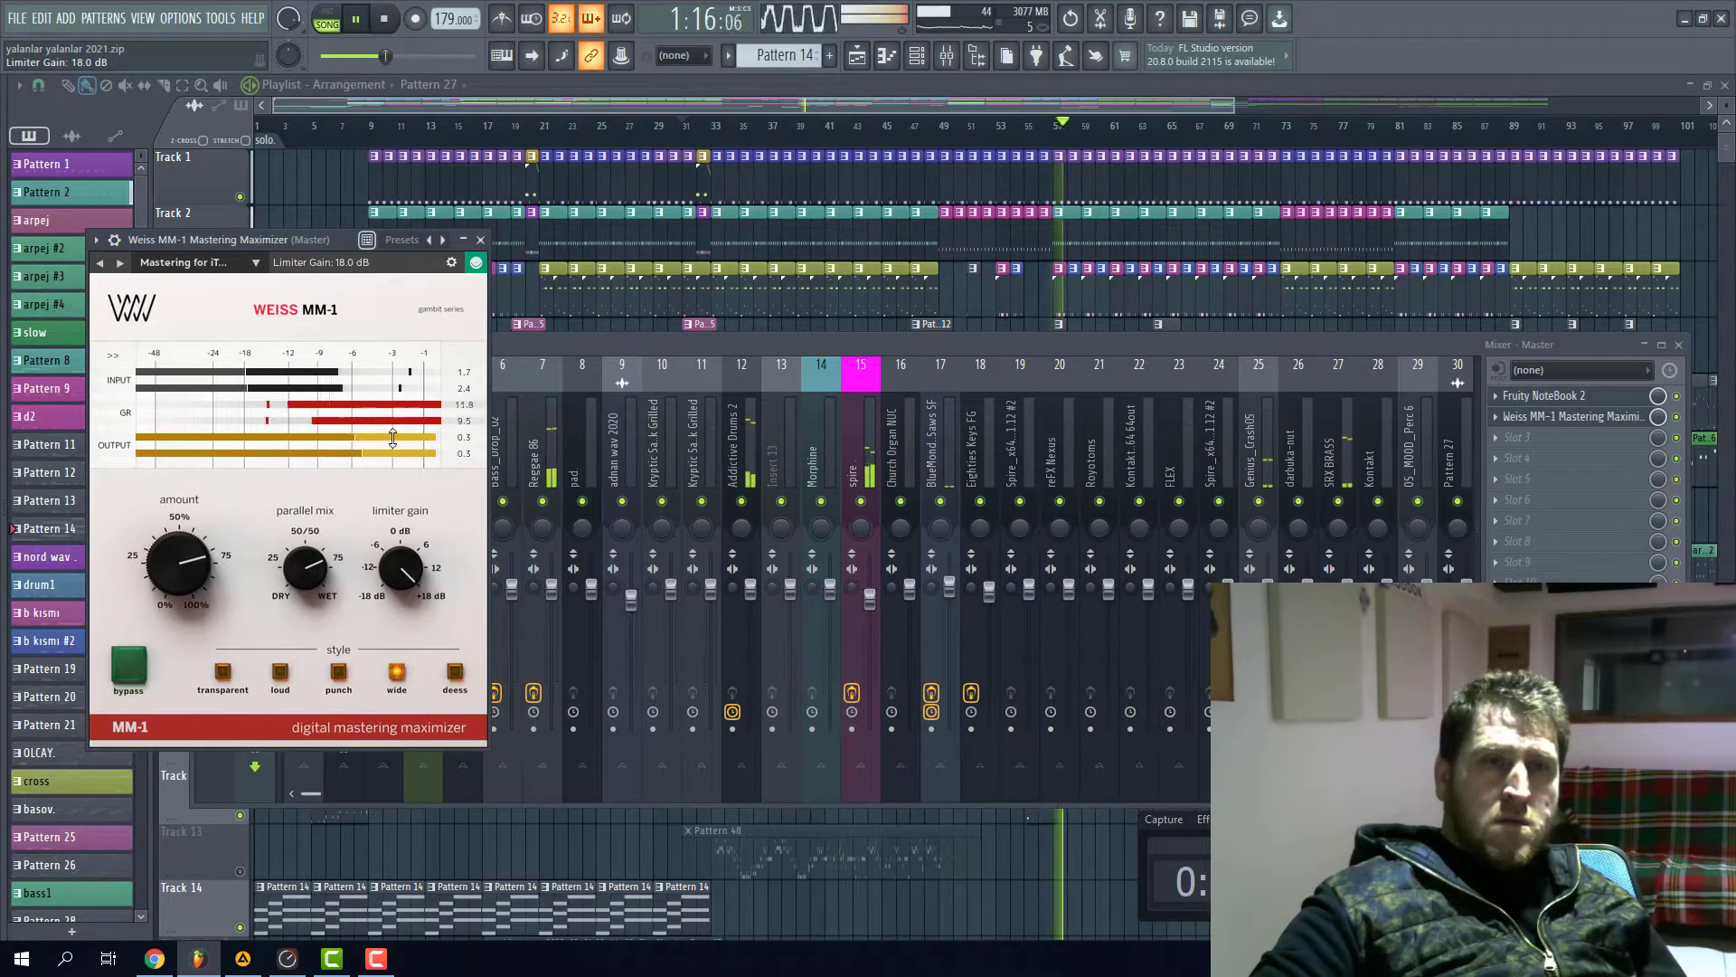
left_click_drag(392, 440, 407, 534)
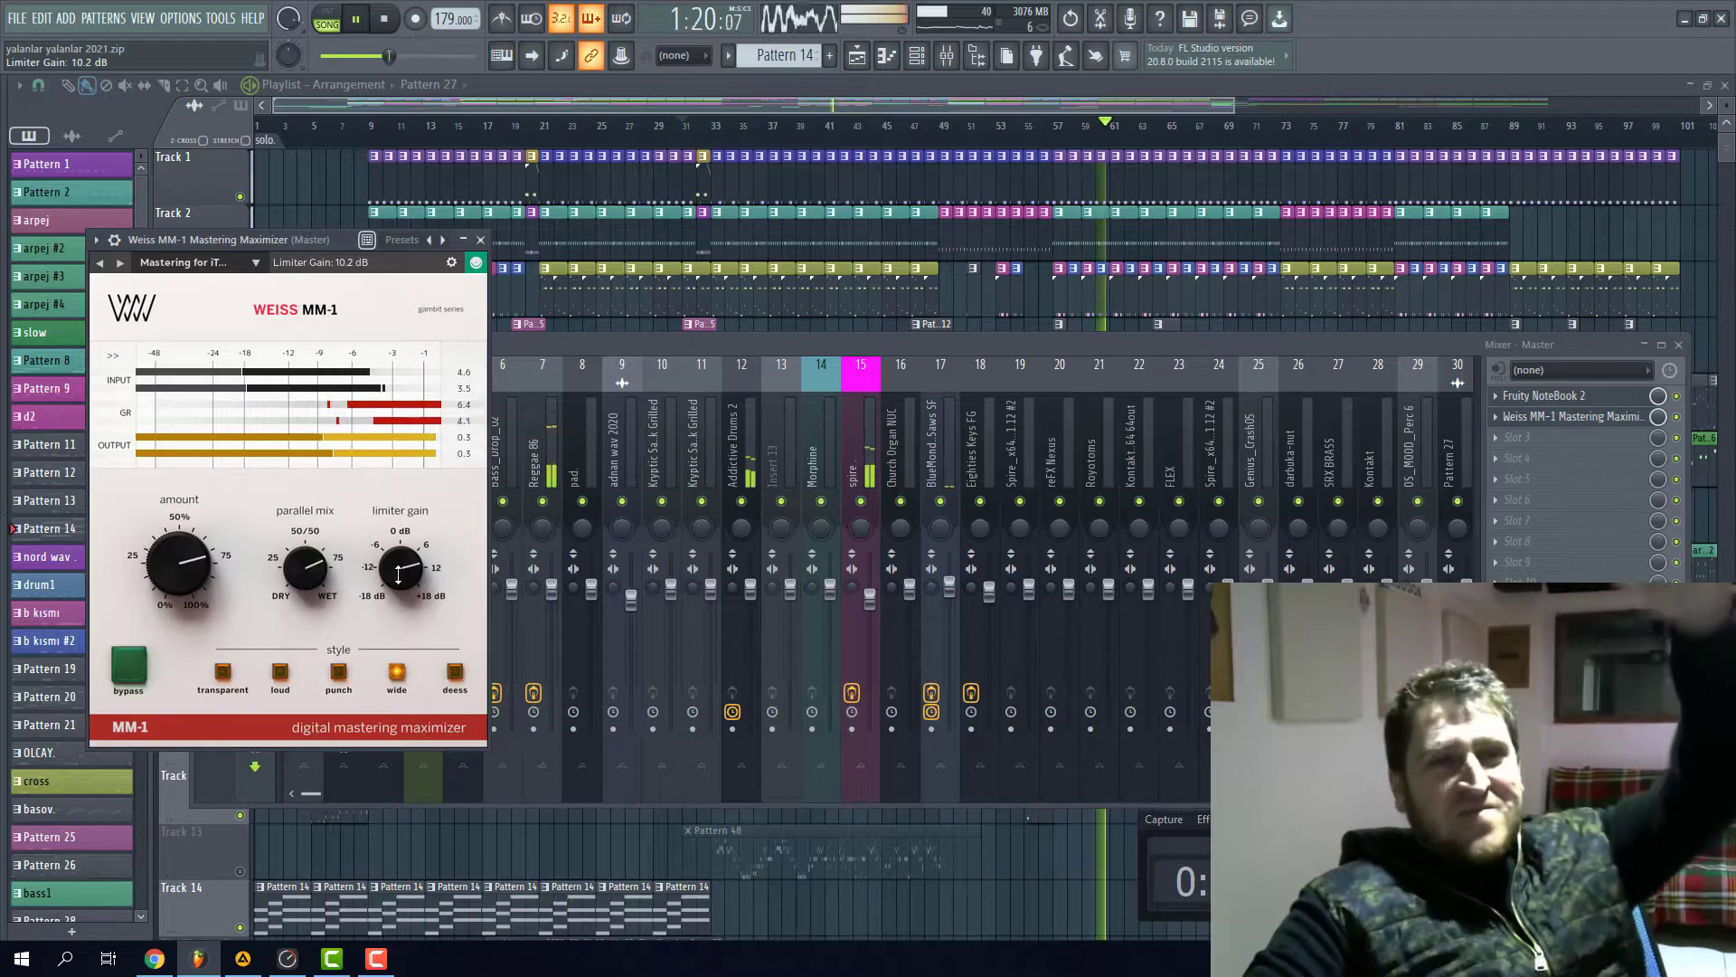
left_click(385, 20)
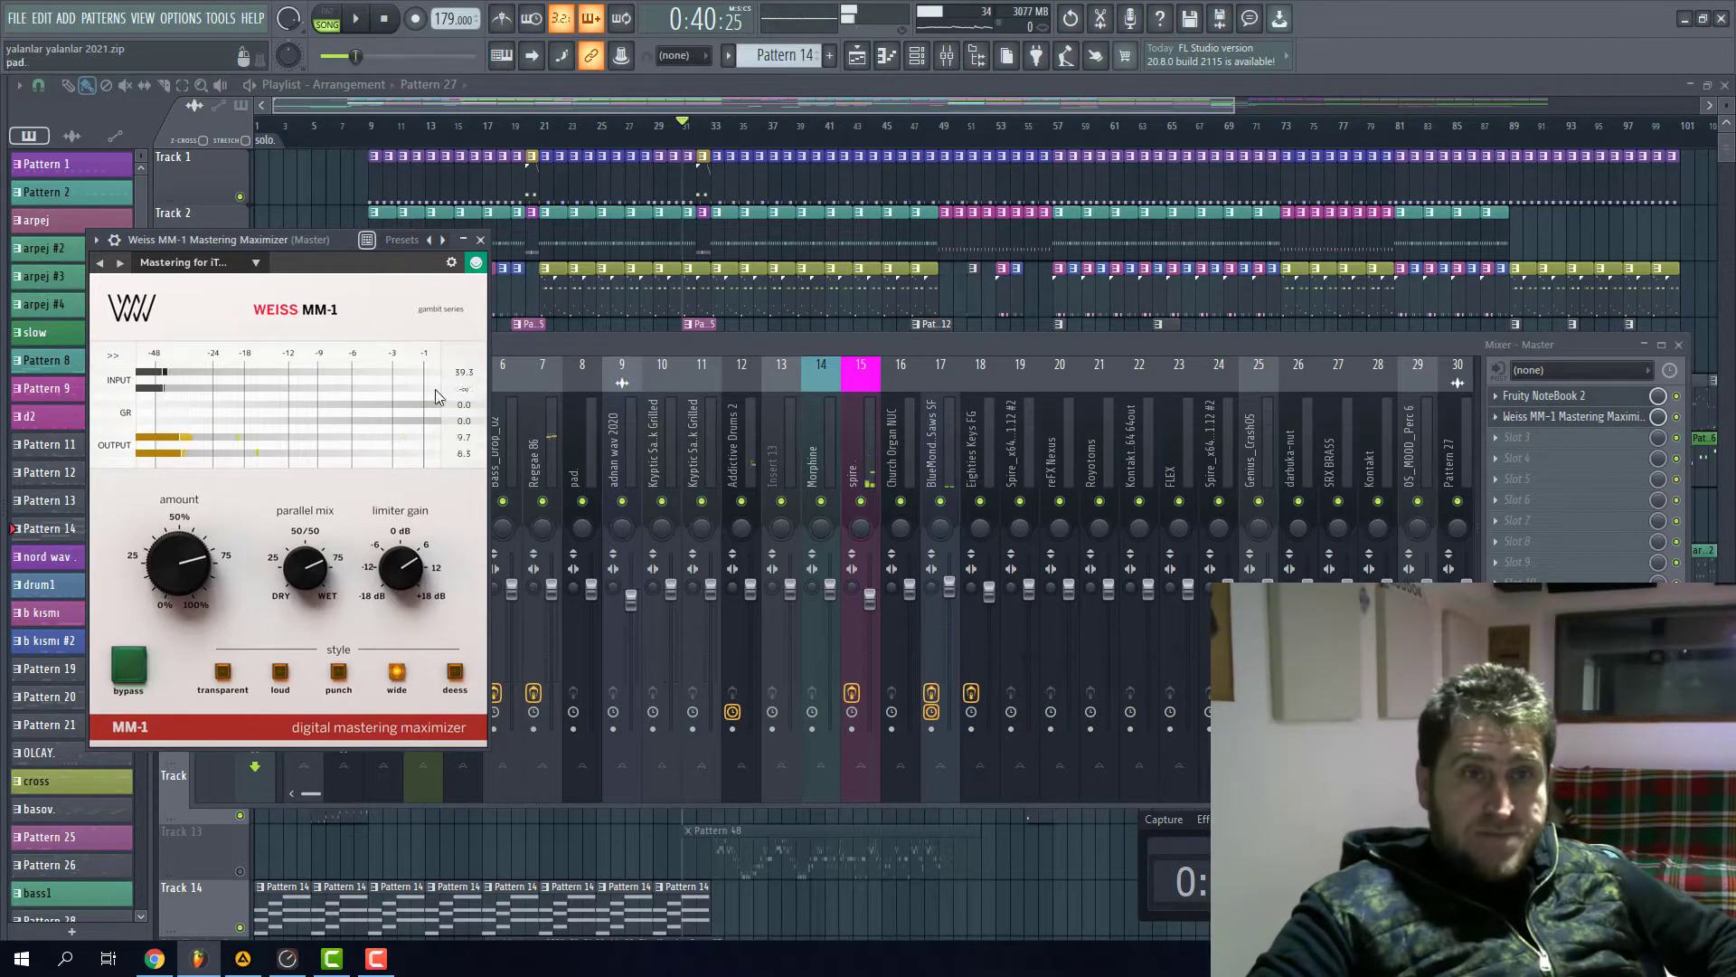
- Move the Weiss MM-1 window lower and bring the mixer in front of it to browse the tracks
left_click_drag(329, 235, 356, 693)
left_click(373, 543)
scroll(572, 454, "down", 18)
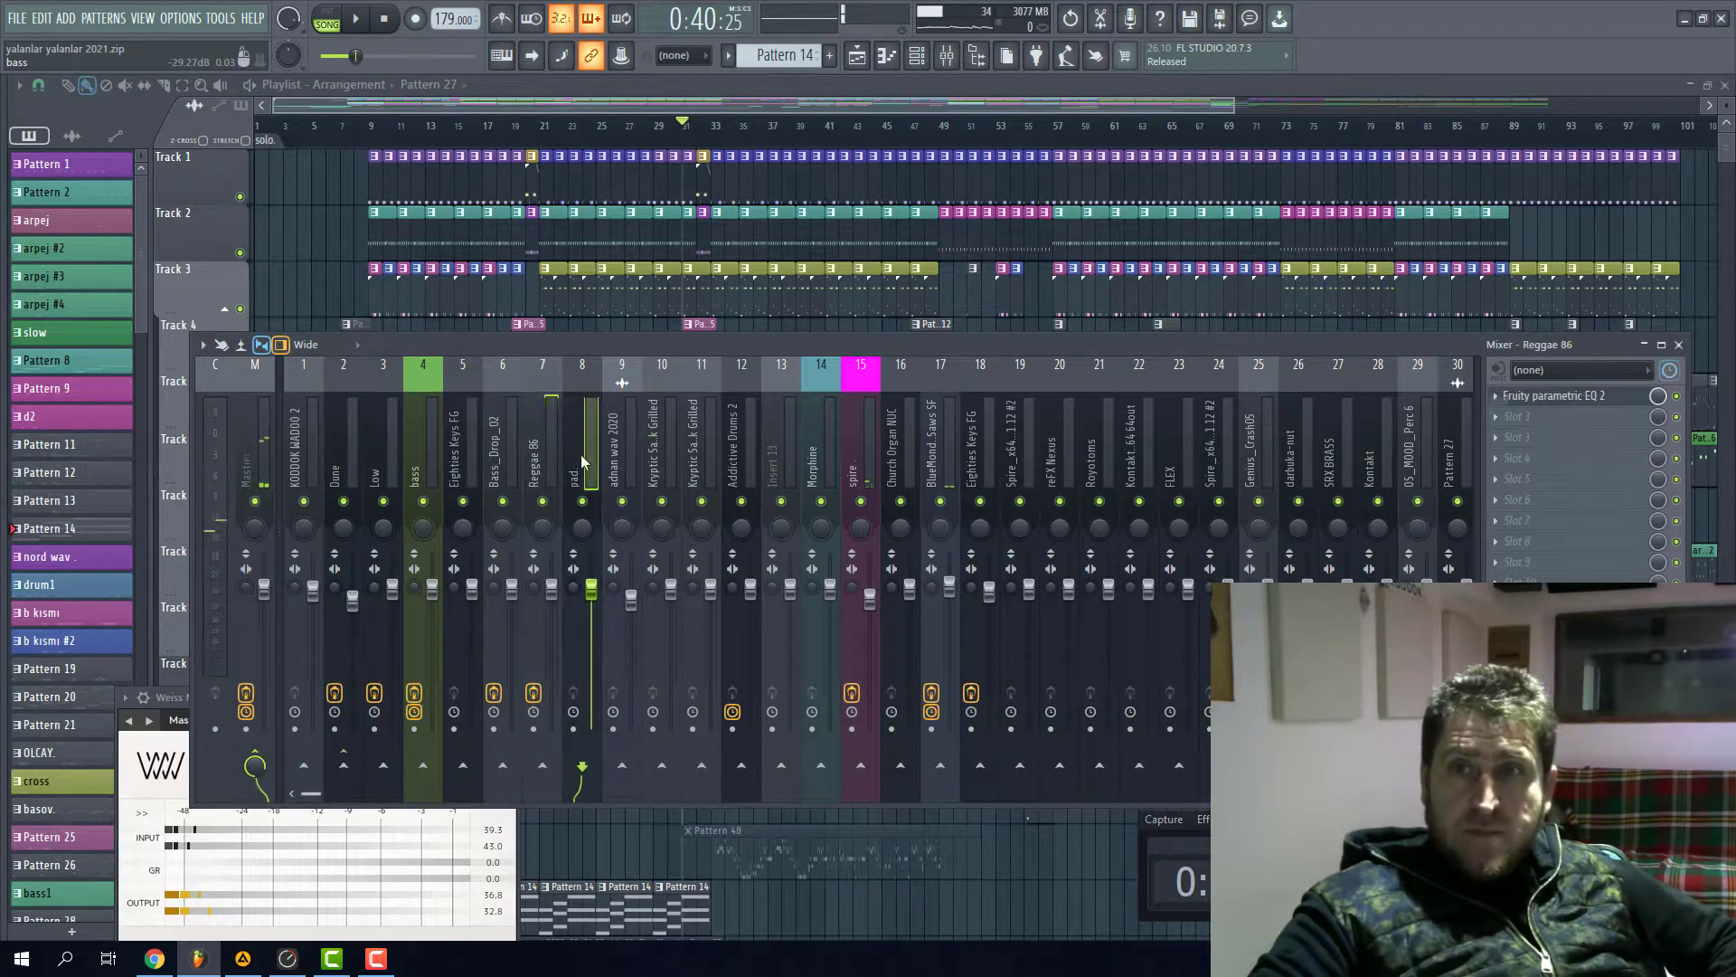
scroll(995, 466, "up", 5)
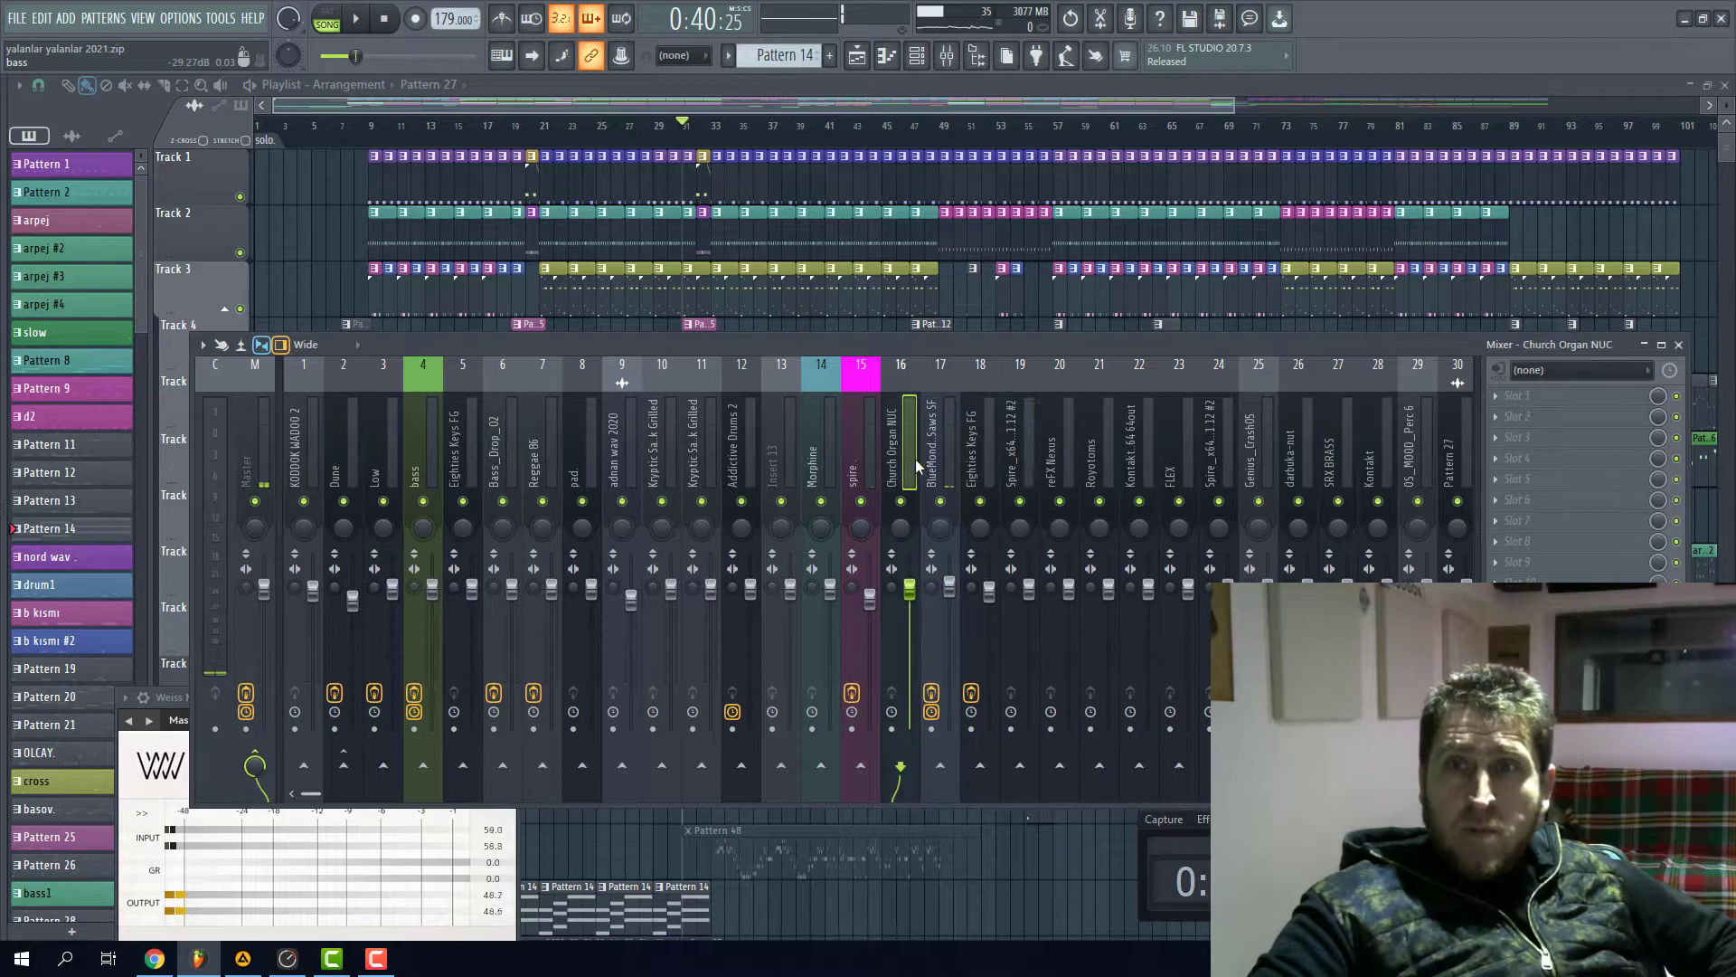
- Select the BlueMonday Saws SF mixer track, move the mixer window higher and set the track's audio input to none
left_click(936, 463)
left_click(1553, 370)
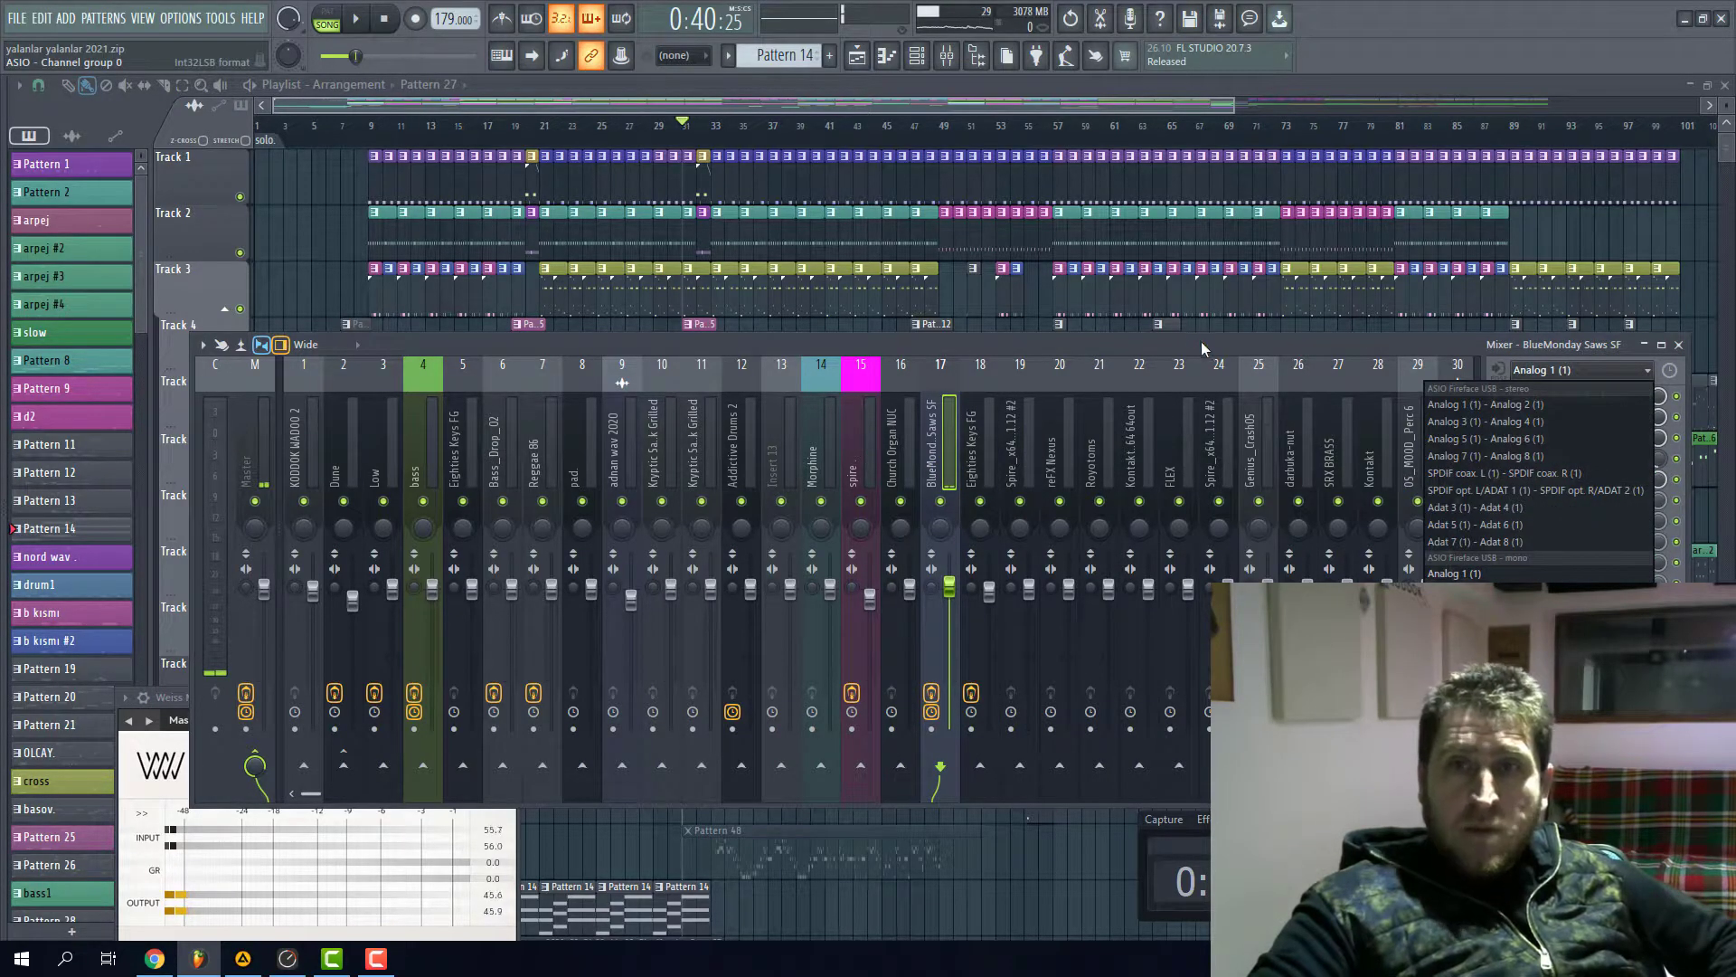
left_click_drag(1201, 344, 1107, 177)
left_click(1487, 203)
left_click(1488, 203)
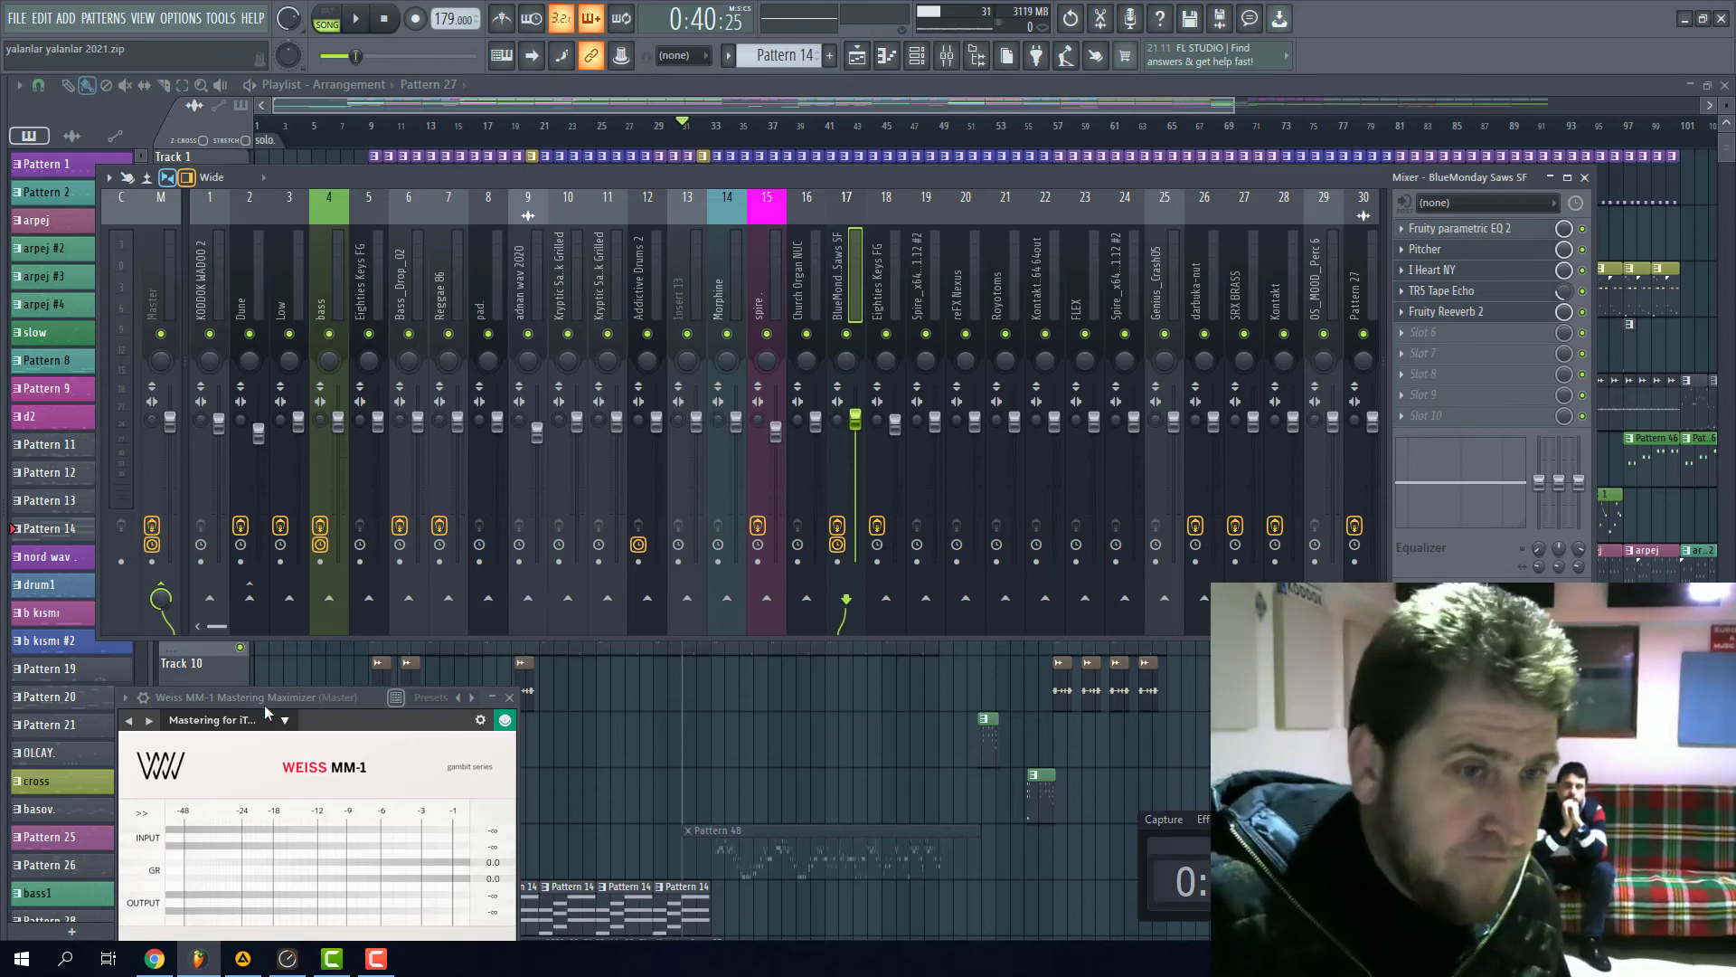
- Close the open windows over the playlist, reopen the mixer and select the Master track
key("F12")
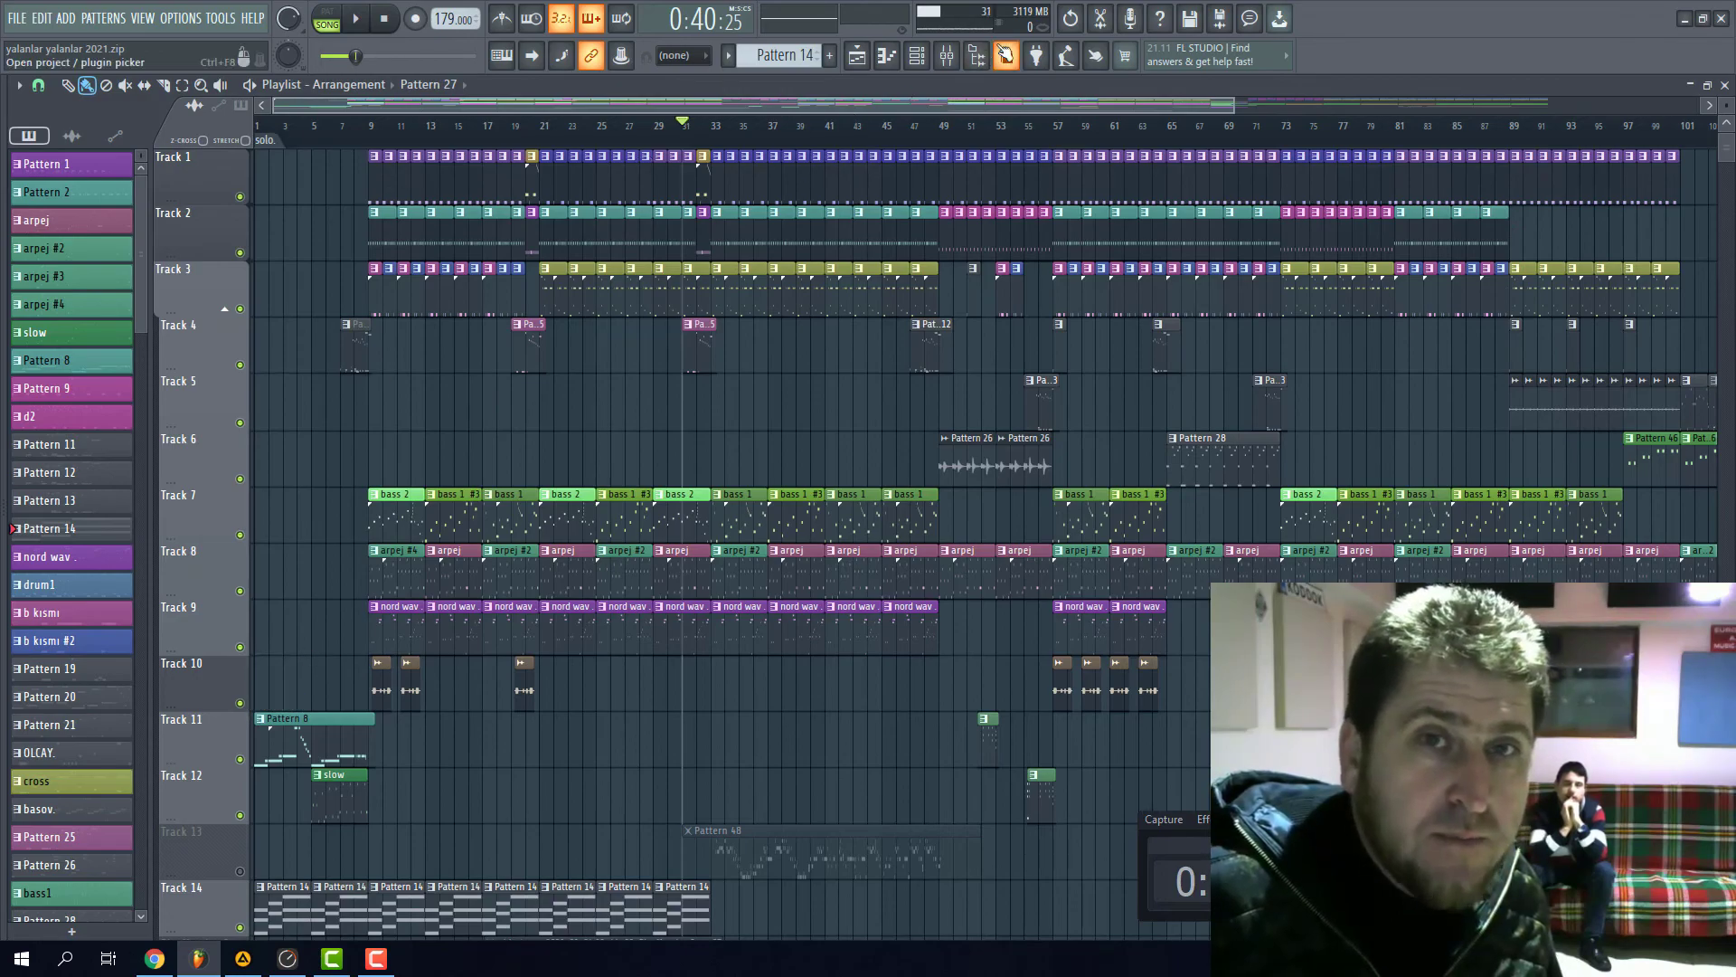
key("F9")
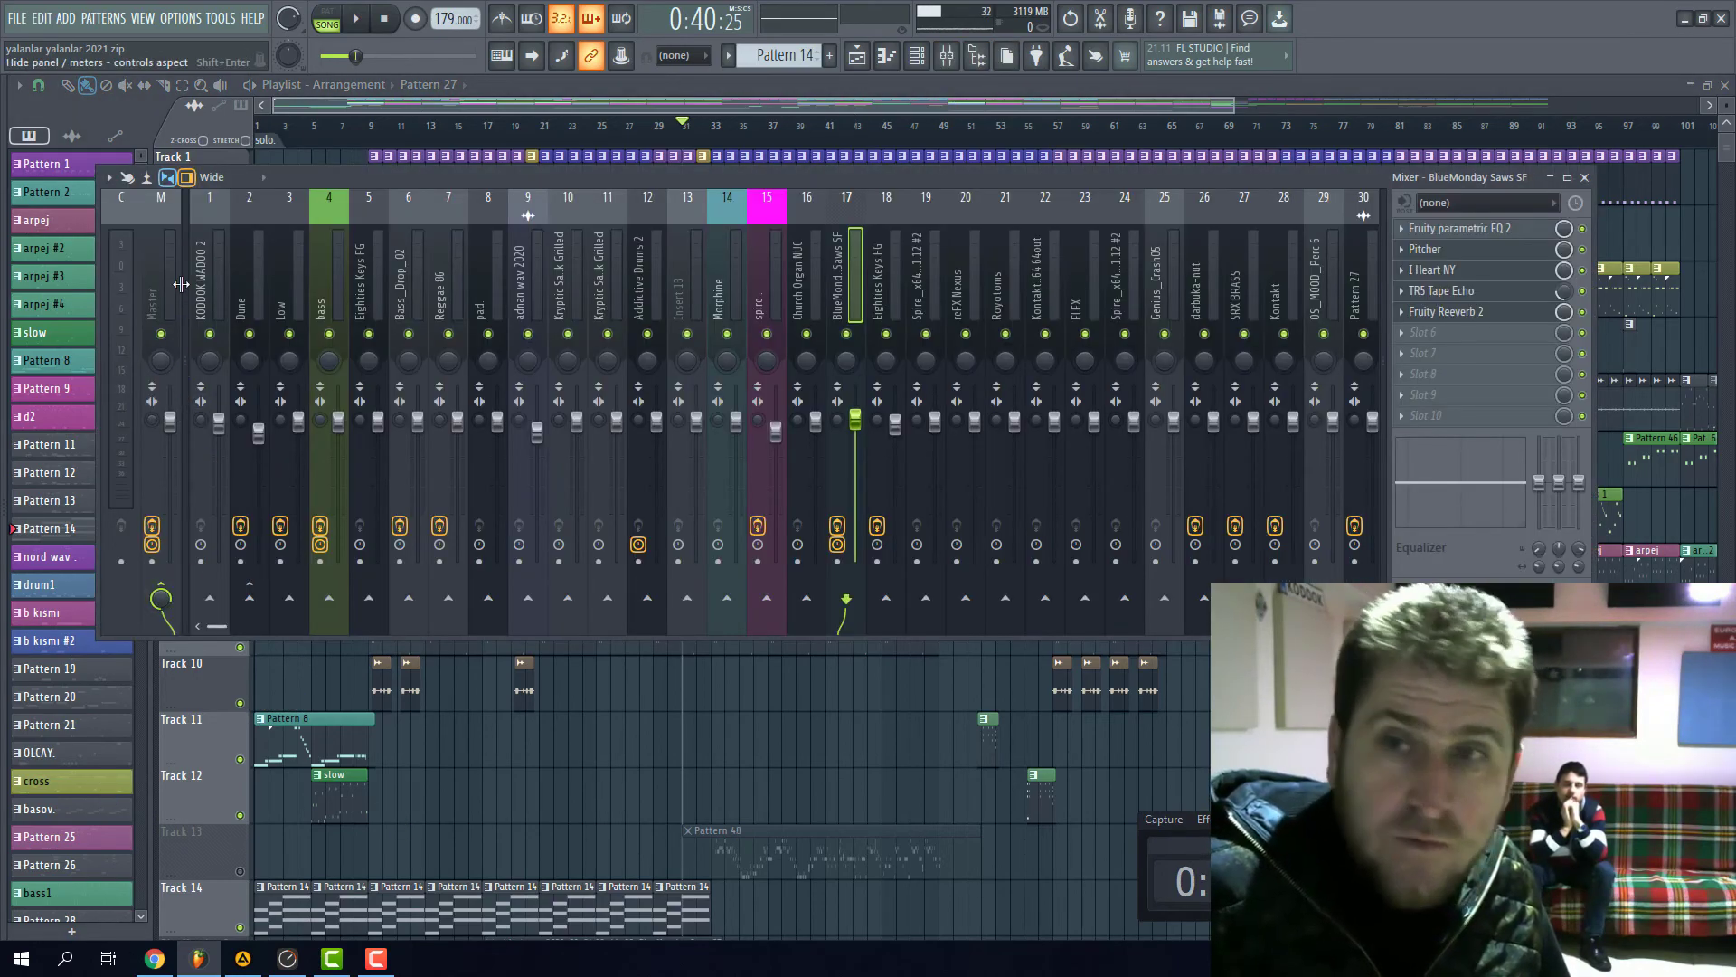
scroll(181, 290, "down", 2)
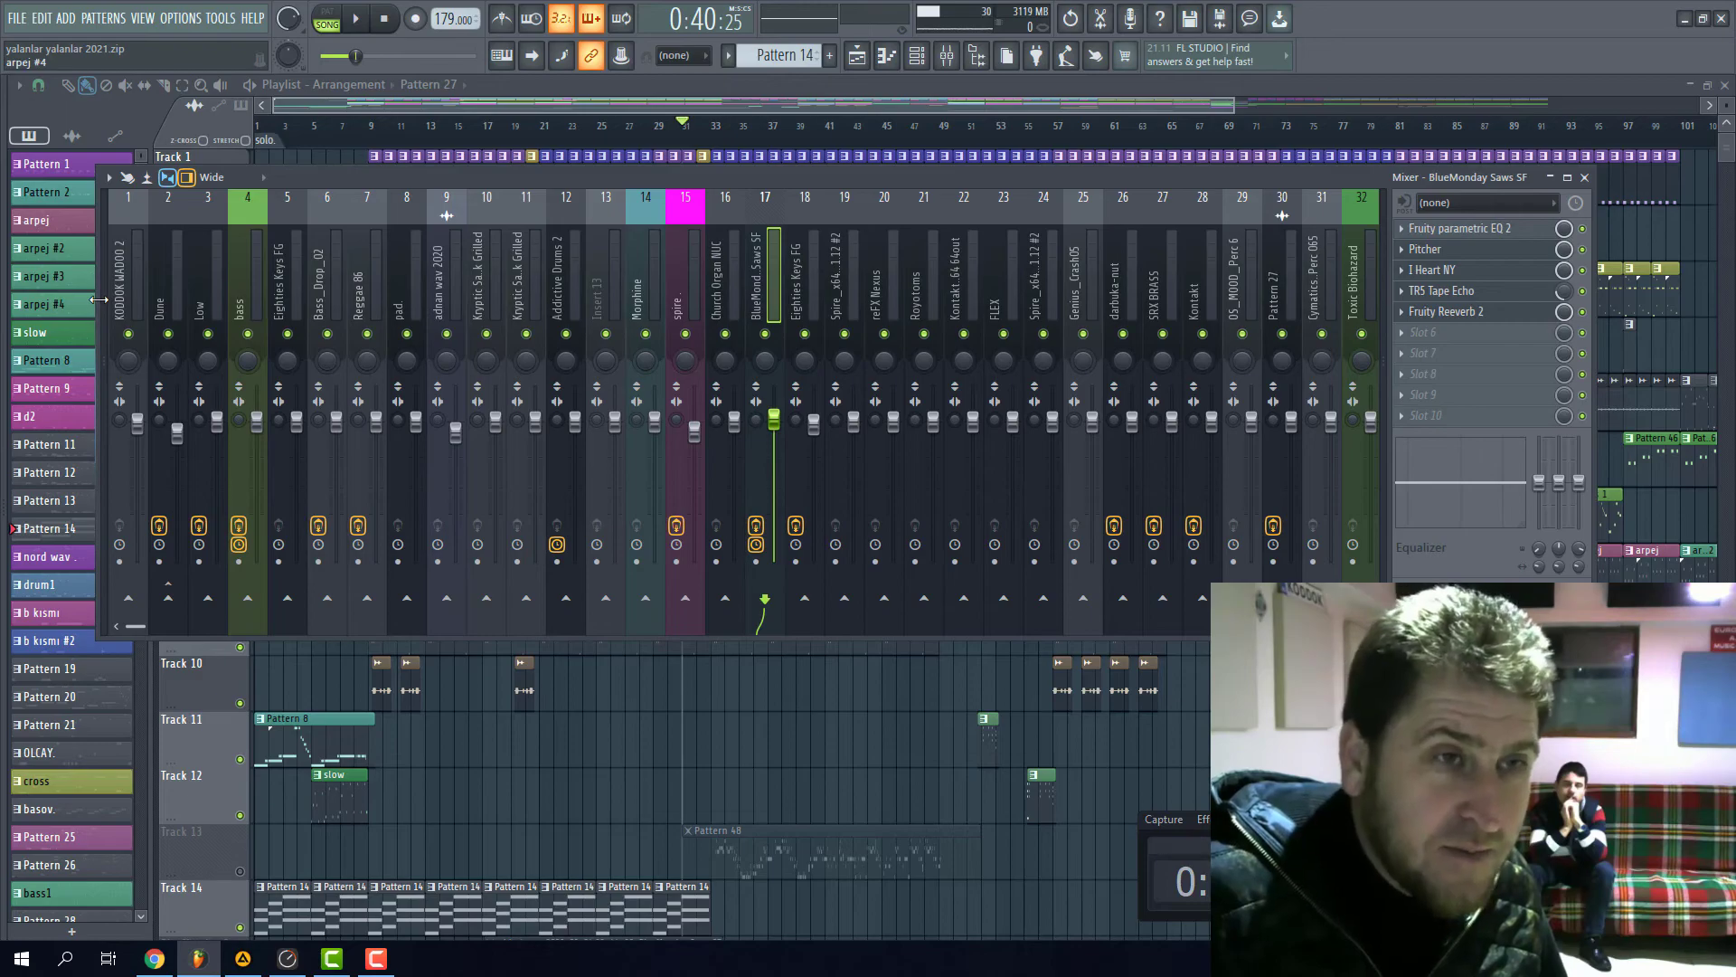
scroll(184, 292, "up", 2)
left_click(185, 282)
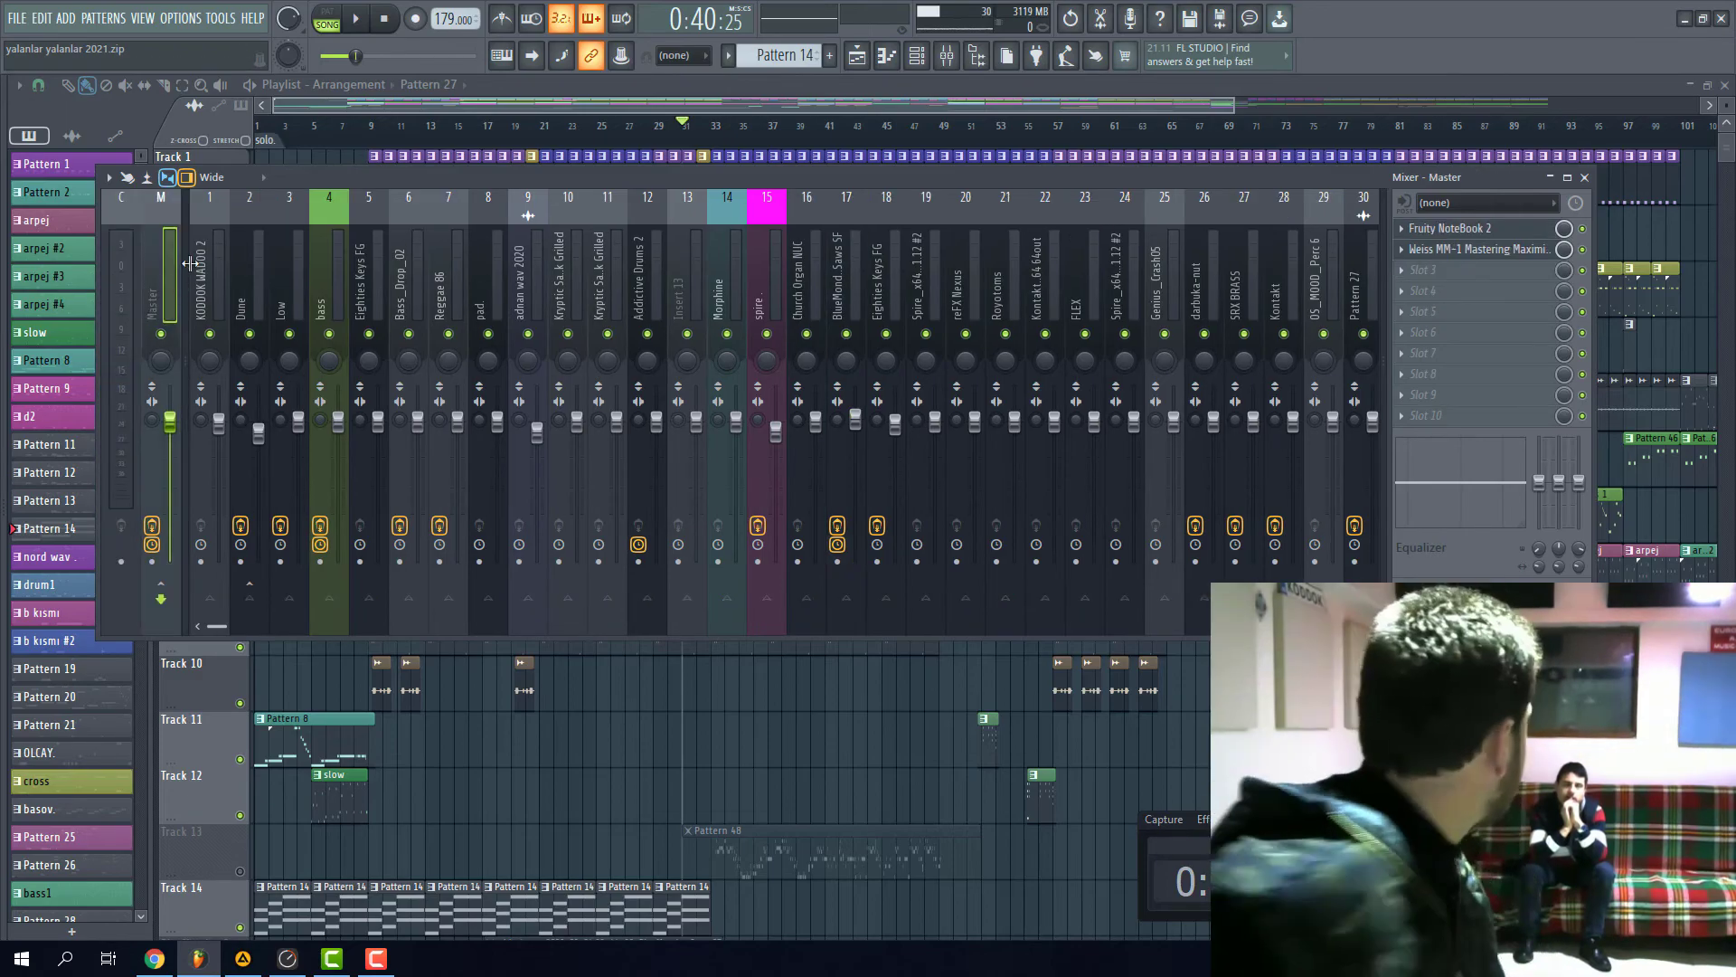